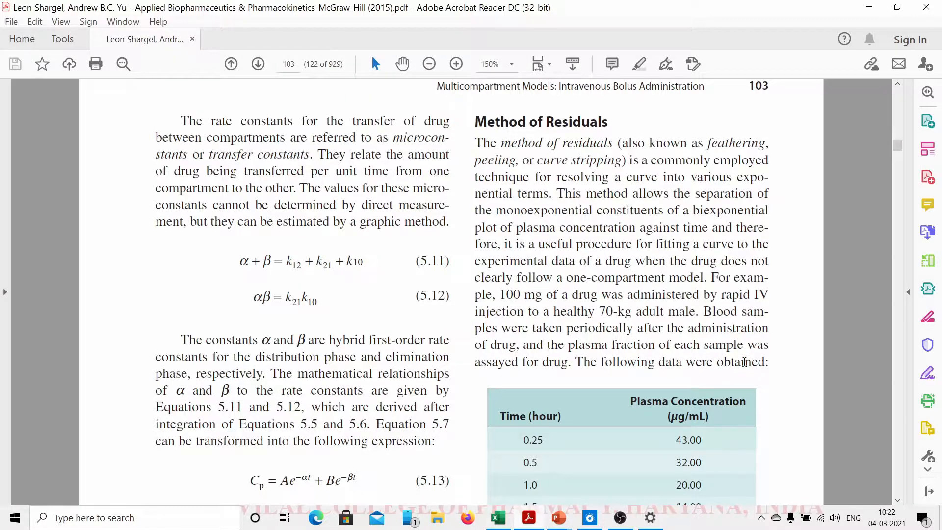
# - Review the time and plasma concentration table under Method of Residuals in the PDF, and switch to the Excel workbook
pyautogui.scroll(-6, 676, 361)
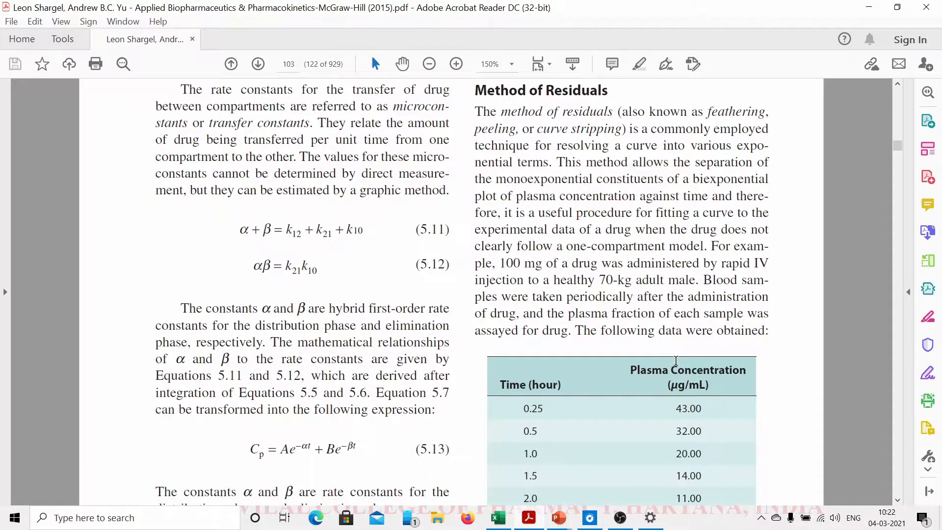
pyautogui.scroll(-2, 677, 359)
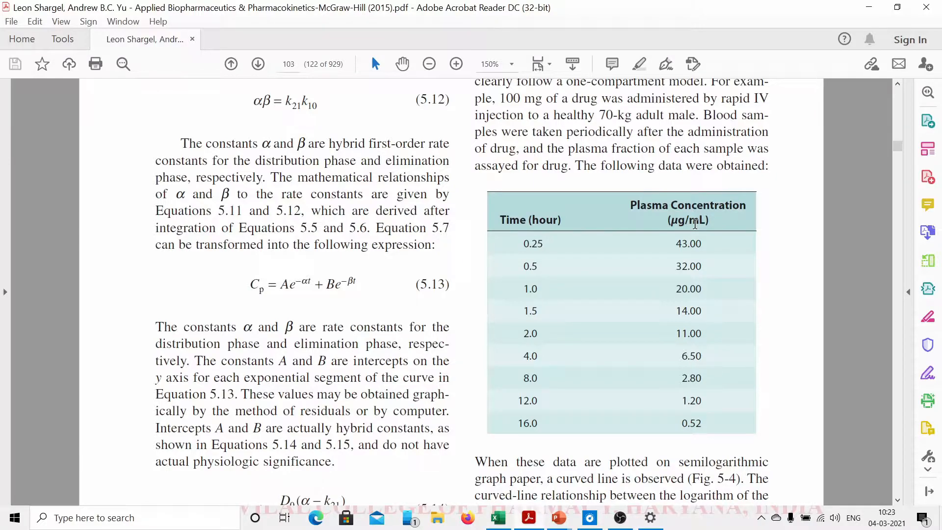
pyautogui.scroll(-1, 695, 224)
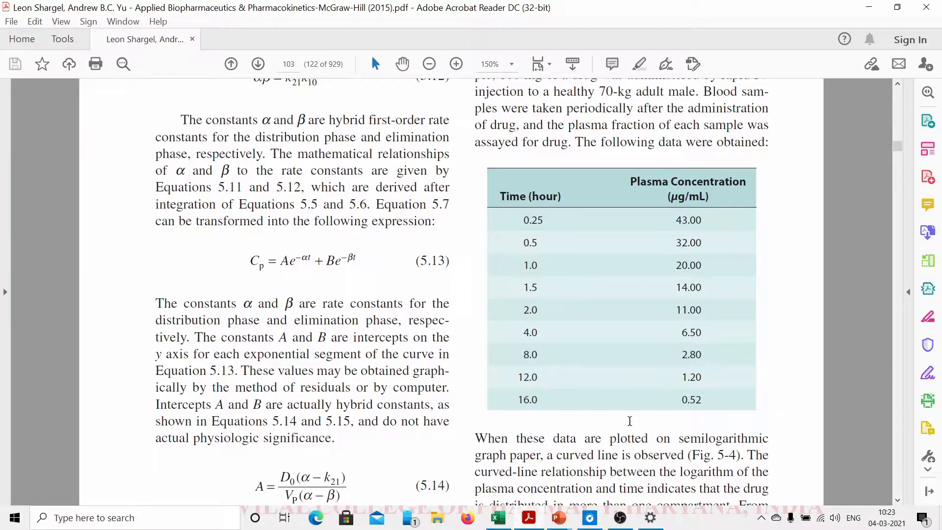
pyautogui.scroll(-1, 630, 421)
pyautogui.hotkey('alt', 'Tab')
pyautogui.hotkey('alt', 'Tab')
pyautogui.hotkey('alt', 'Tab')
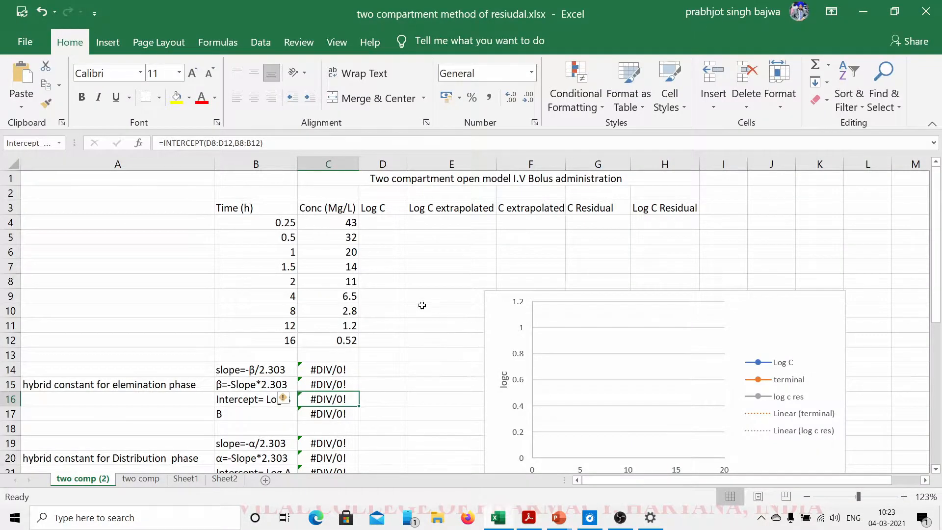
# - Change the concentration header in C3 to "Conc (ug/ml)" and fit column C's width to its contents
pyautogui.click(264, 207)
pyautogui.click(235, 221)
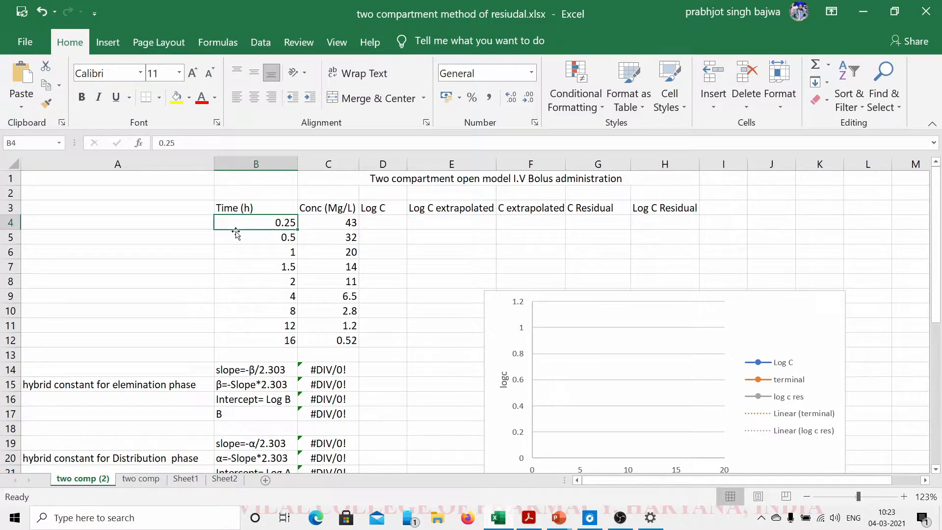
pyautogui.moveTo(238, 227)
pyautogui.mouseDown()
pyautogui.moveTo(242, 238)
pyautogui.moveTo(244, 225)
pyautogui.mouseUp()
pyautogui.doubleClick(343, 209)
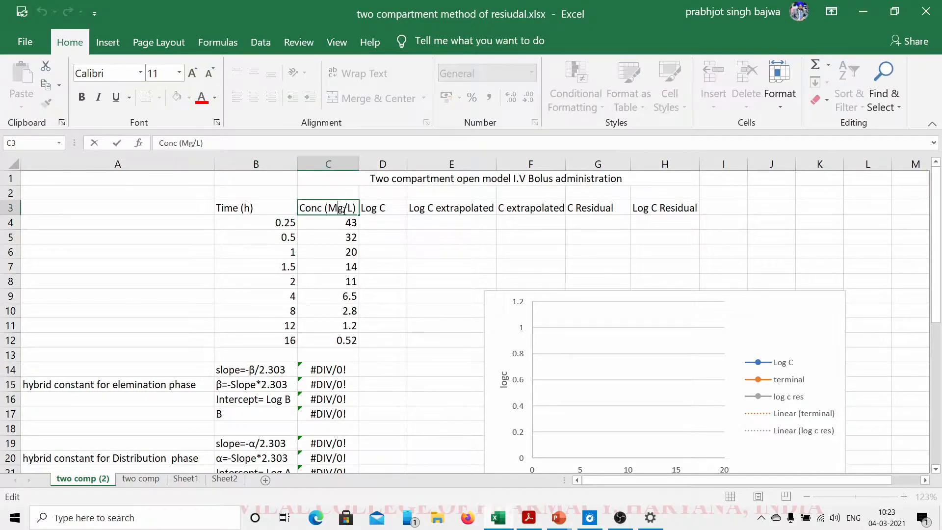
pyautogui.press('BackSpace')
pyautogui.write('u')
pyautogui.click(349, 208)
pyautogui.press('BackSpace')
pyautogui.write('ml')
pyautogui.click(421, 309)
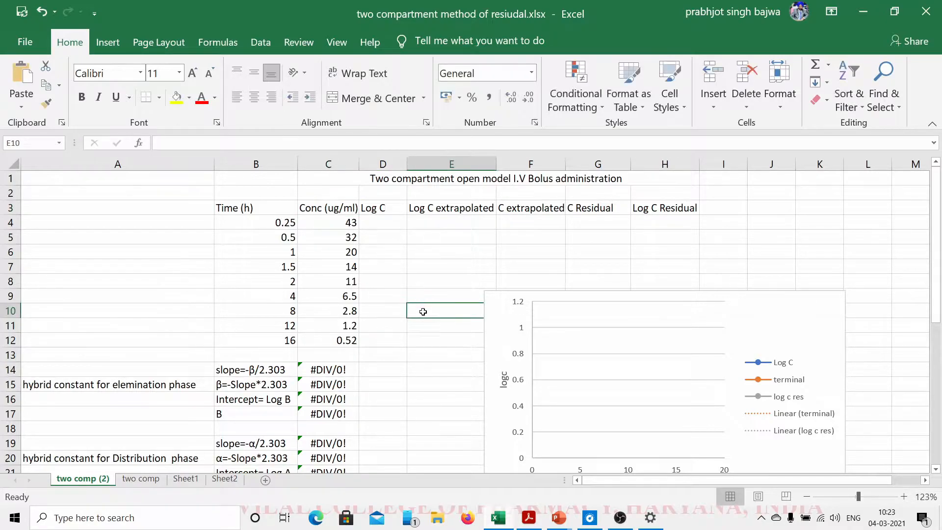
pyautogui.doubleClick(359, 164)
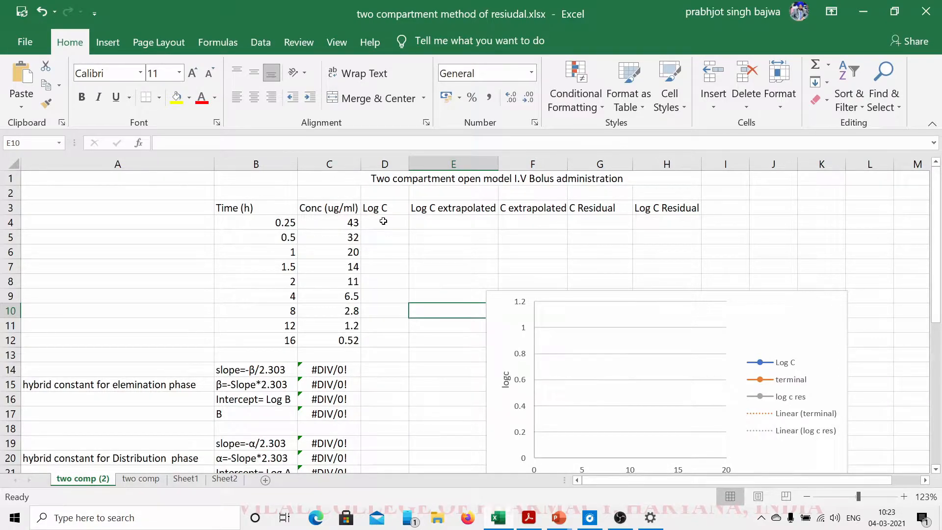
# - Calculate Log C with =LOG(C4) in D4 and fill the formula down to D12
pyautogui.click(384, 222)
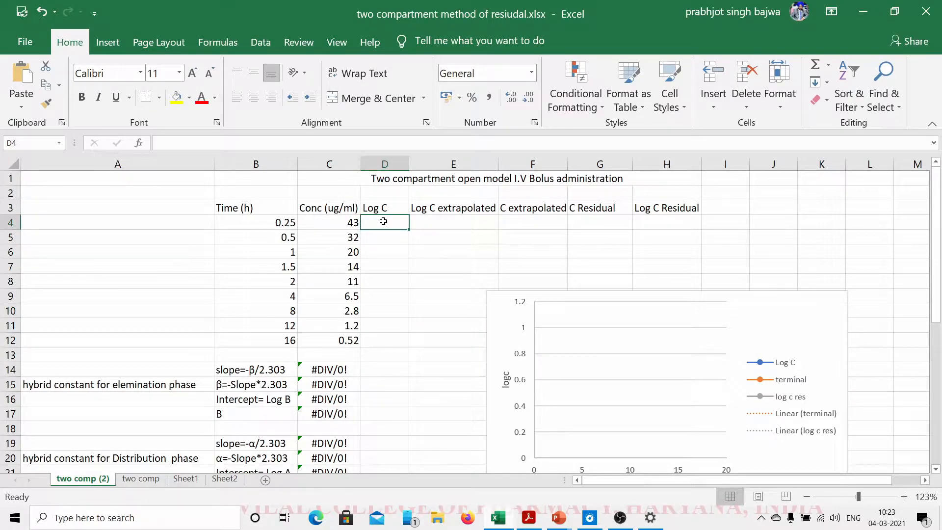
pyautogui.write('=')
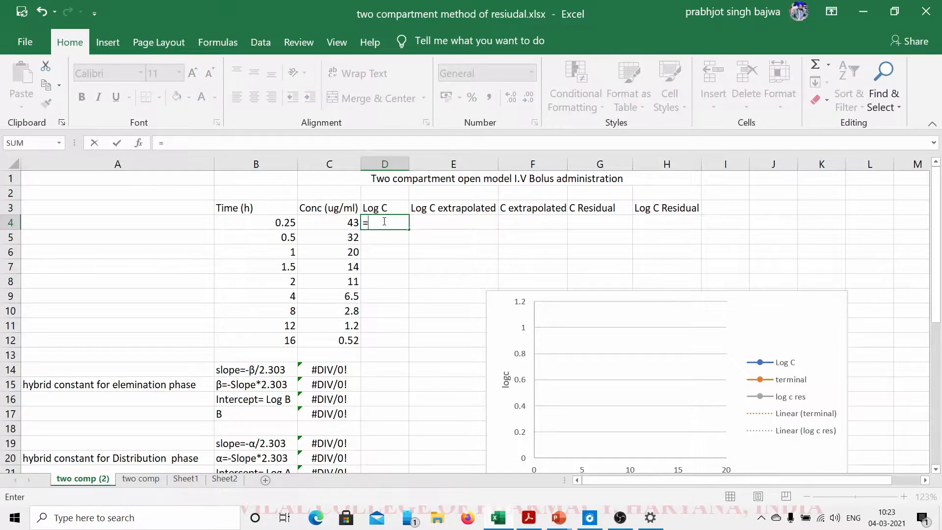
pyautogui.write('log')
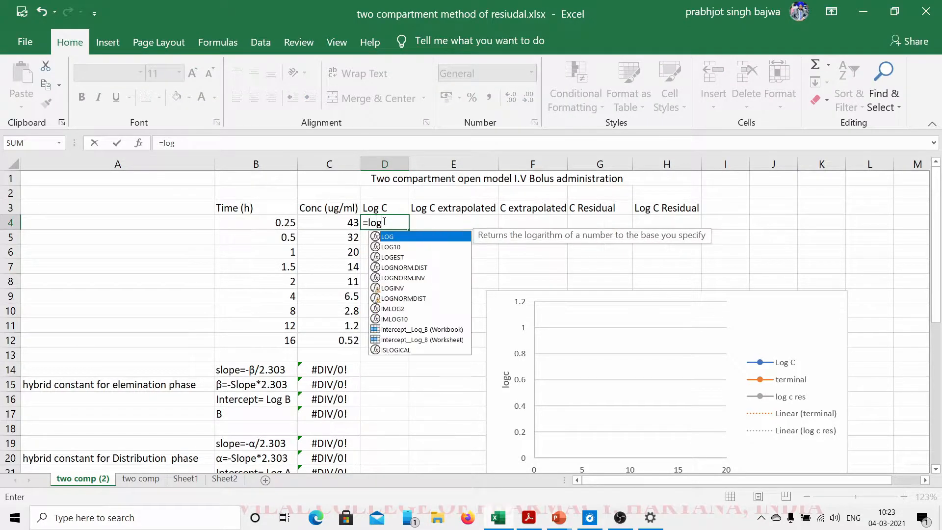
pyautogui.write('(')
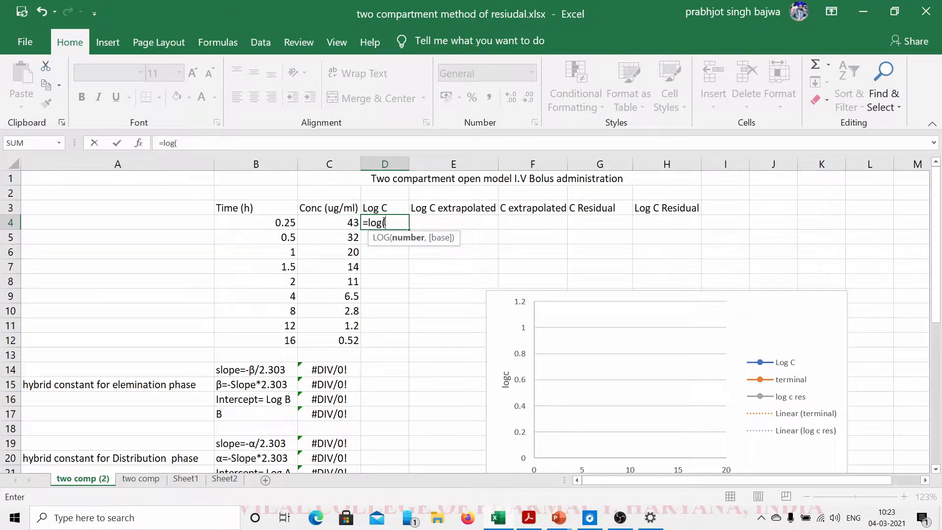
pyautogui.click(339, 224)
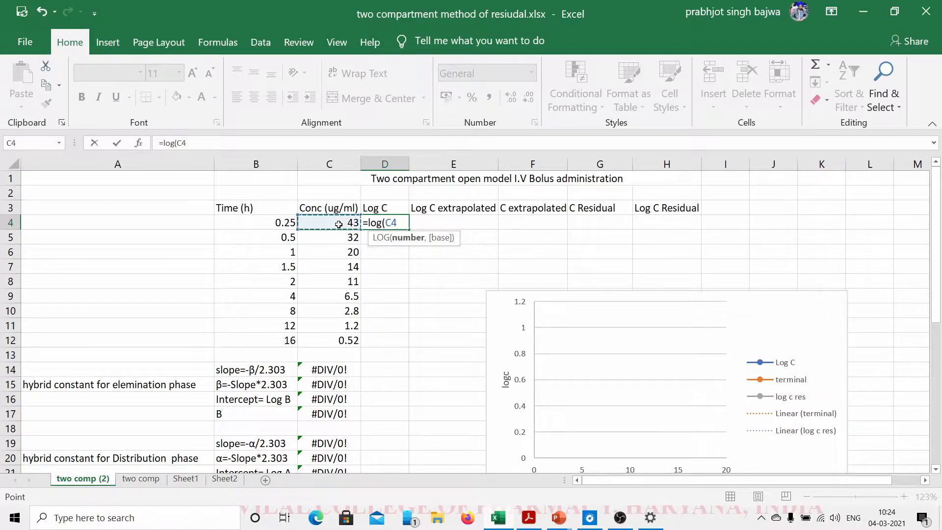
pyautogui.write(')')
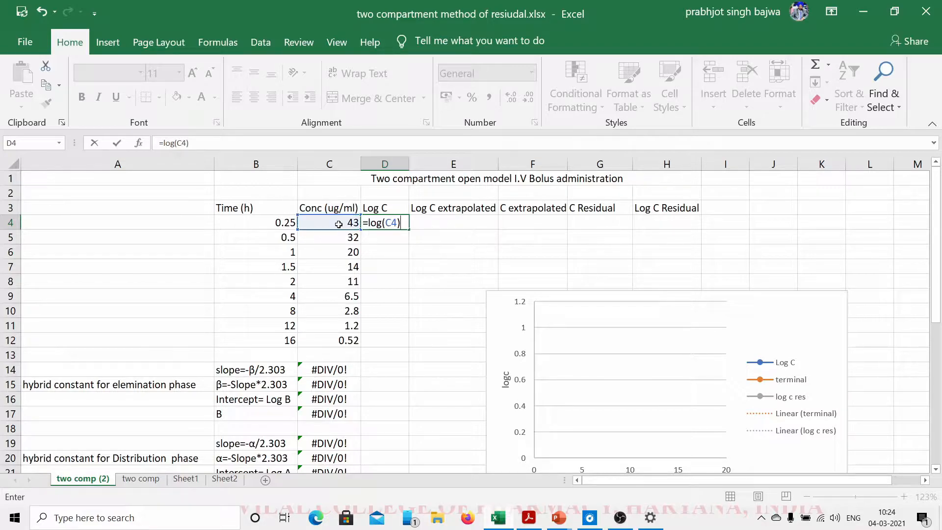
pyautogui.press('Return')
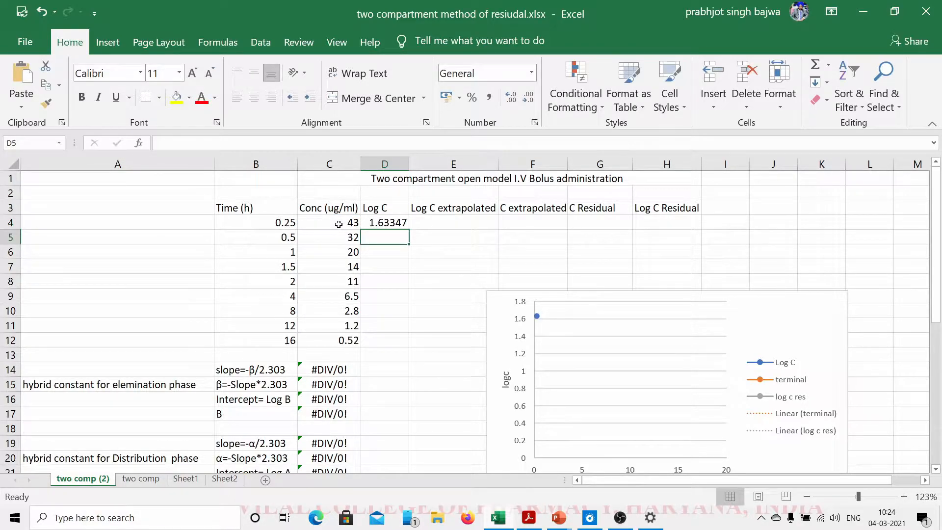
pyautogui.click(396, 223)
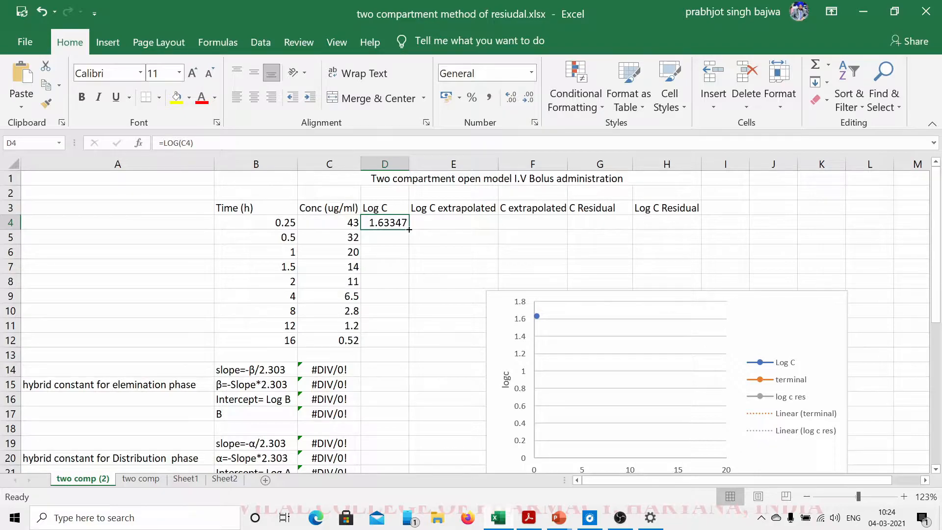
pyautogui.moveTo(409, 230); pyautogui.dragTo(404, 347)
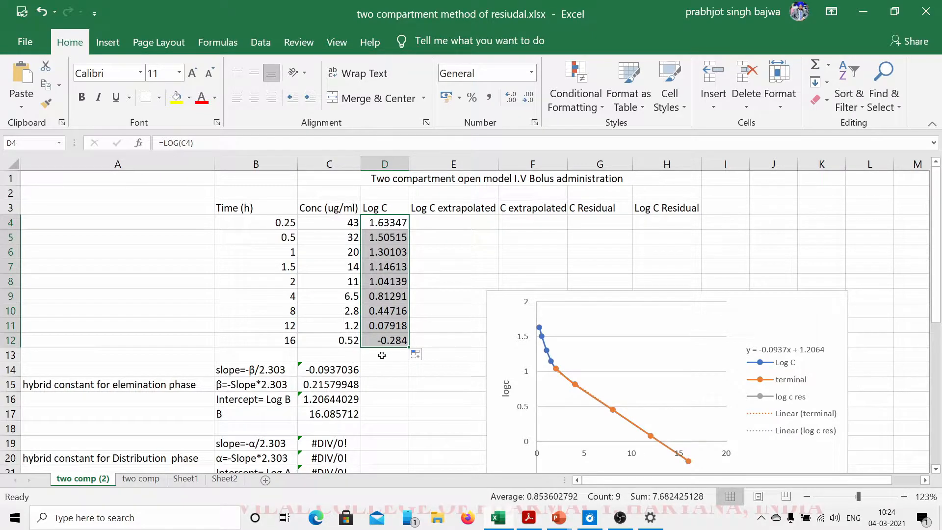
# - Delete the existing Log C chart from the two comp (2) sheet
pyautogui.click(507, 319)
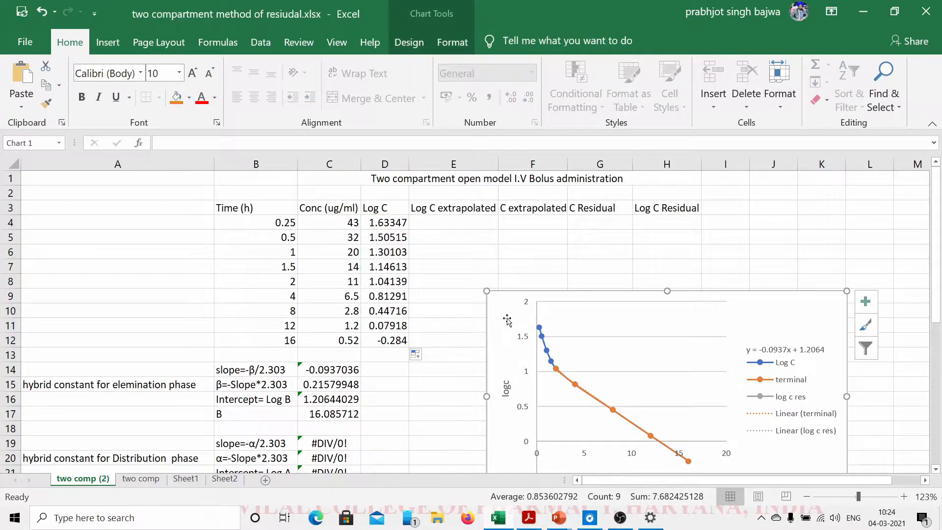
pyautogui.press('Delete')
pyautogui.click(508, 319)
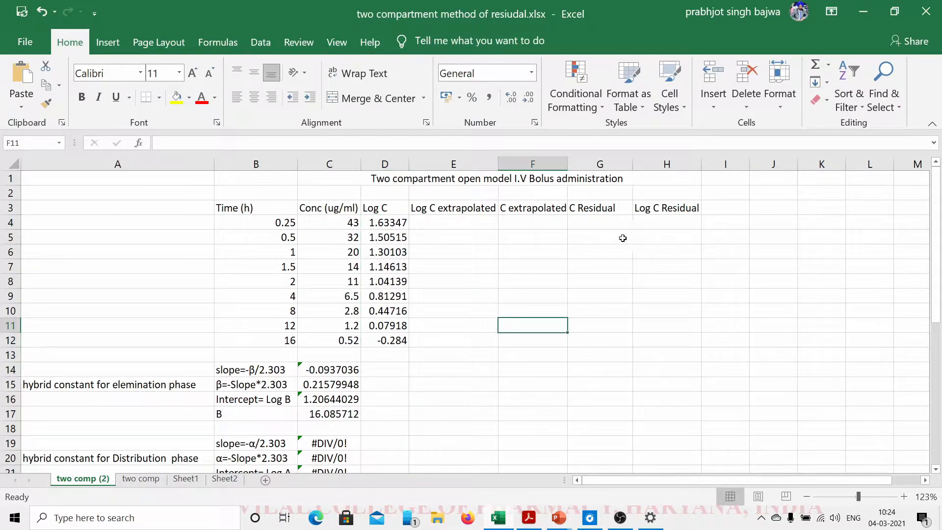
# - Insert a scatter chart with smooth lines and markers from the time values B4:B12 and Log C values D4:D12
pyautogui.moveTo(274, 225); pyautogui.dragTo(274, 343)
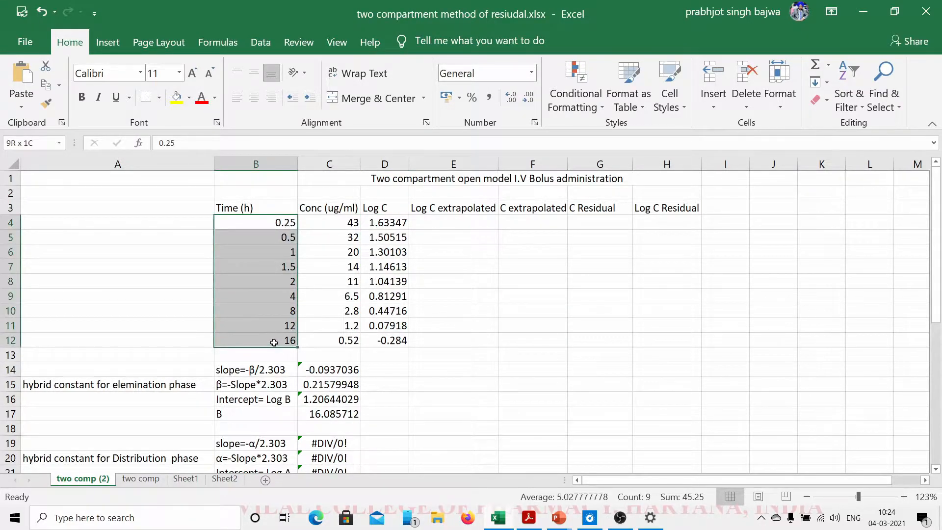
pyautogui.moveTo(381, 224); pyautogui.dragTo(389, 338)
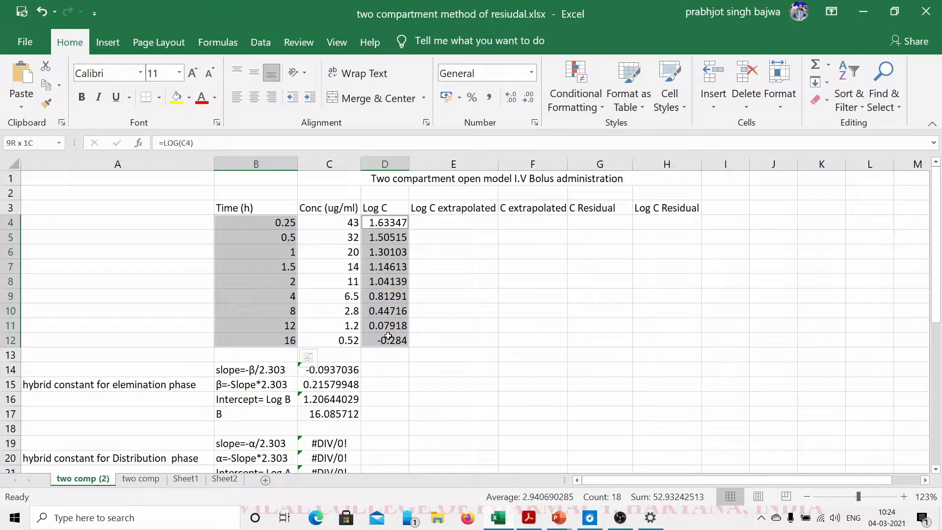
pyautogui.click(106, 49)
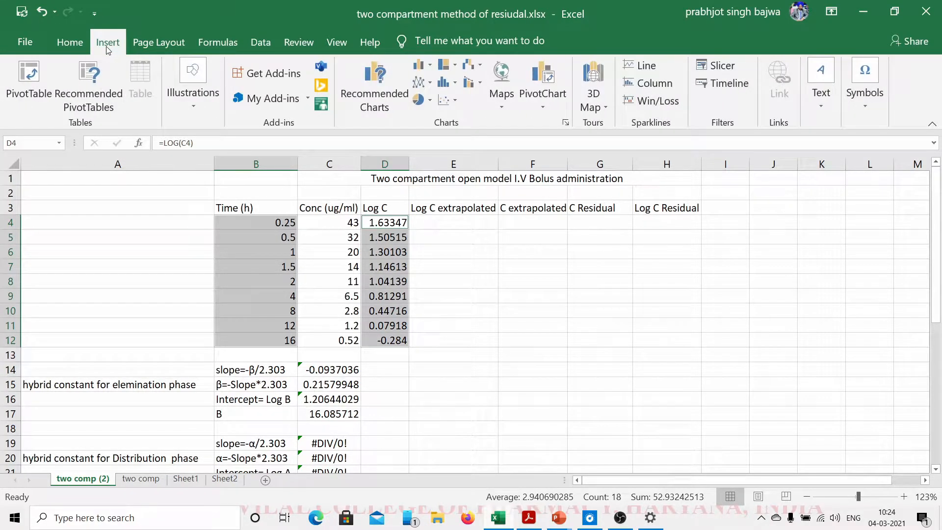
pyautogui.click(456, 102)
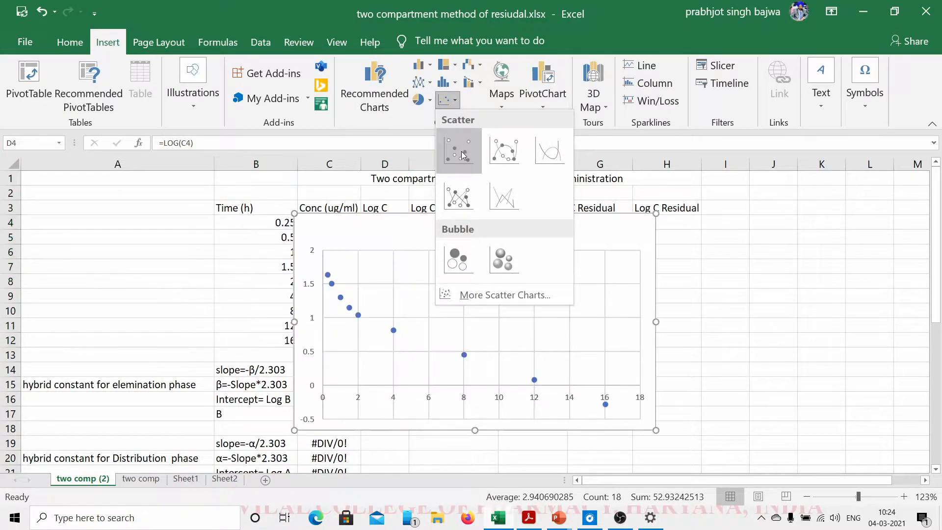
pyautogui.click(499, 158)
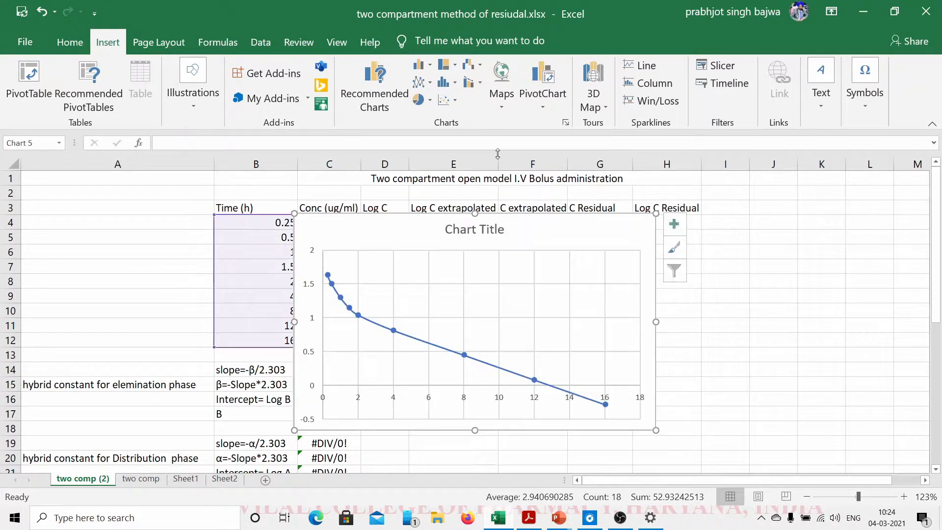
# - Apply the first quick layout to the new chart to add axis titles and a legend
pyautogui.doubleClick(526, 237)
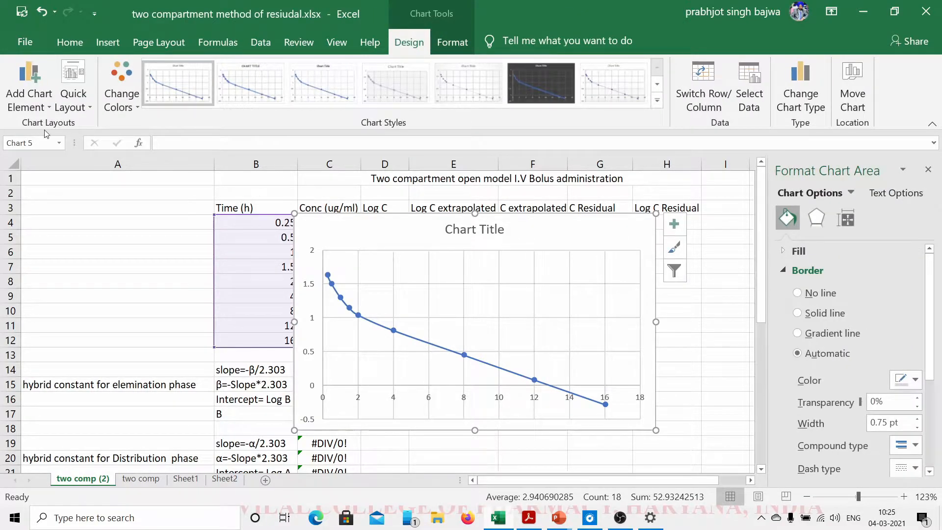
pyautogui.click(69, 111)
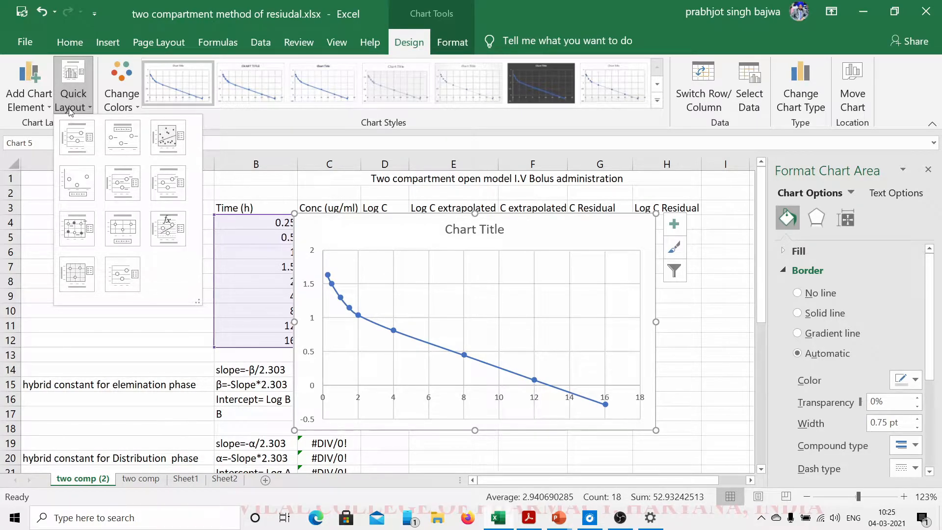
pyautogui.click(75, 139)
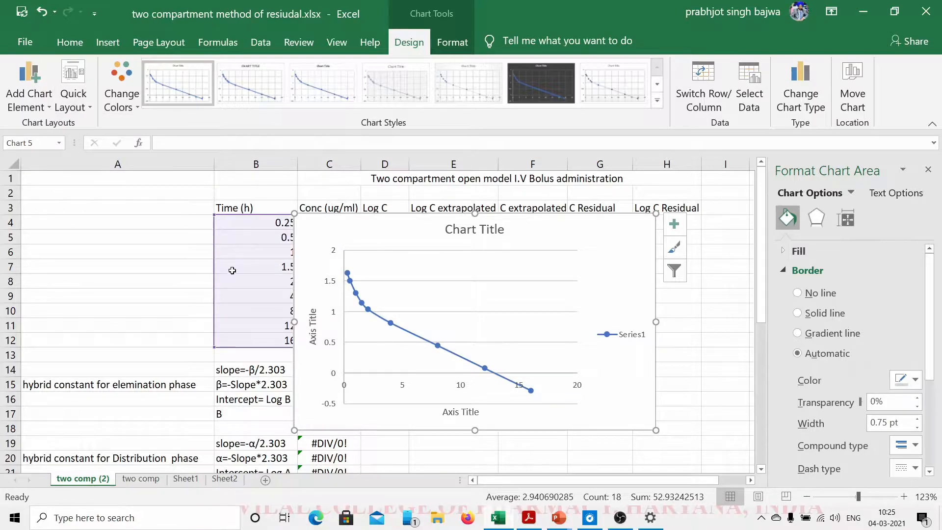
# - Title the chart's vertical axis "Log C" and its horizontal axis "Time (h)"
pyautogui.click(313, 340)
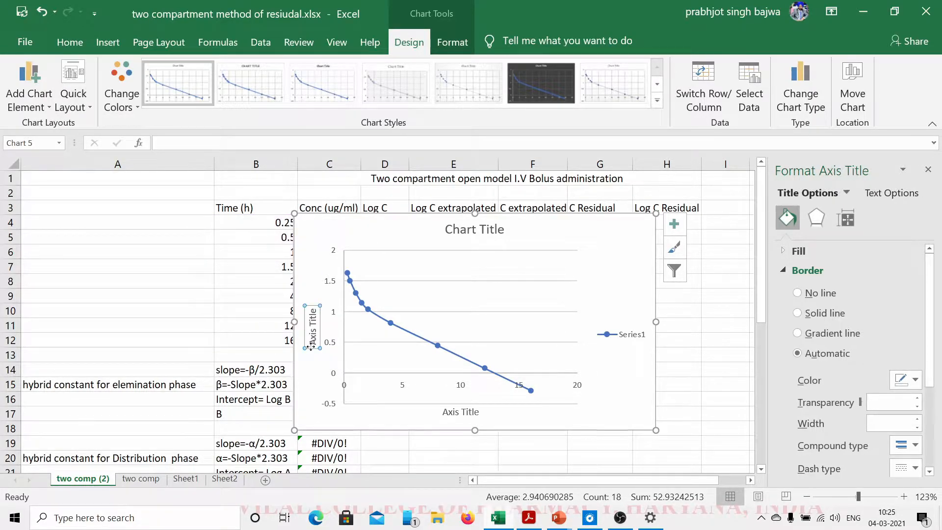
pyautogui.tripleClick(312, 345)
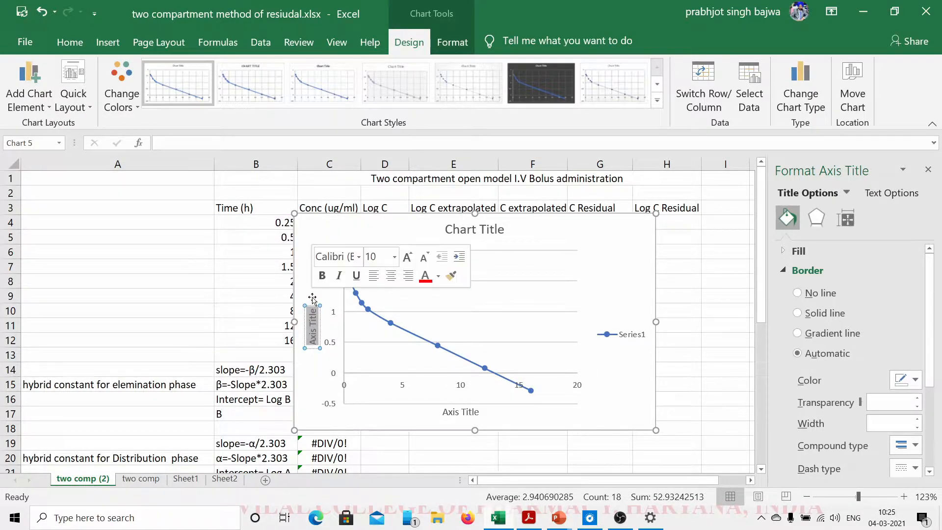
pyautogui.write('Lo')
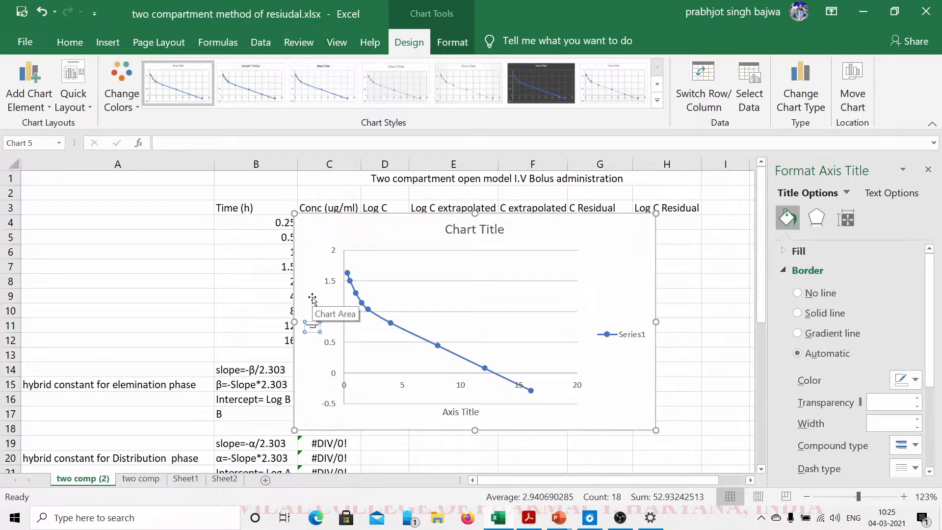
pyautogui.write('g C')
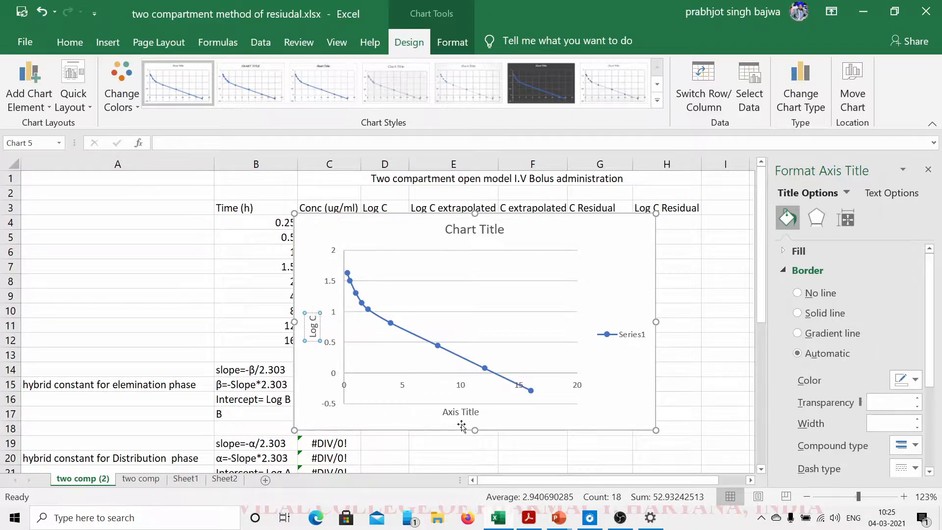
pyautogui.click(457, 413)
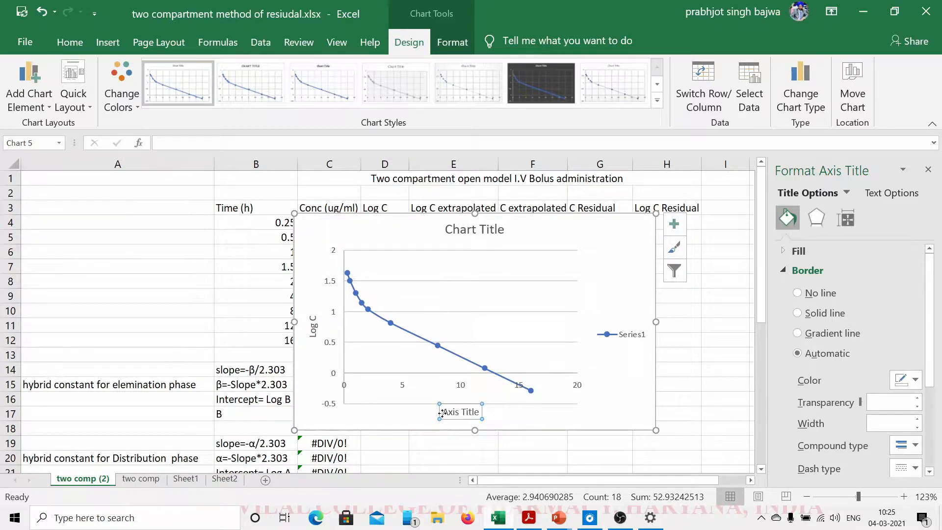
pyautogui.moveTo(441, 412); pyautogui.dragTo(482, 413)
pyautogui.write('Time (')
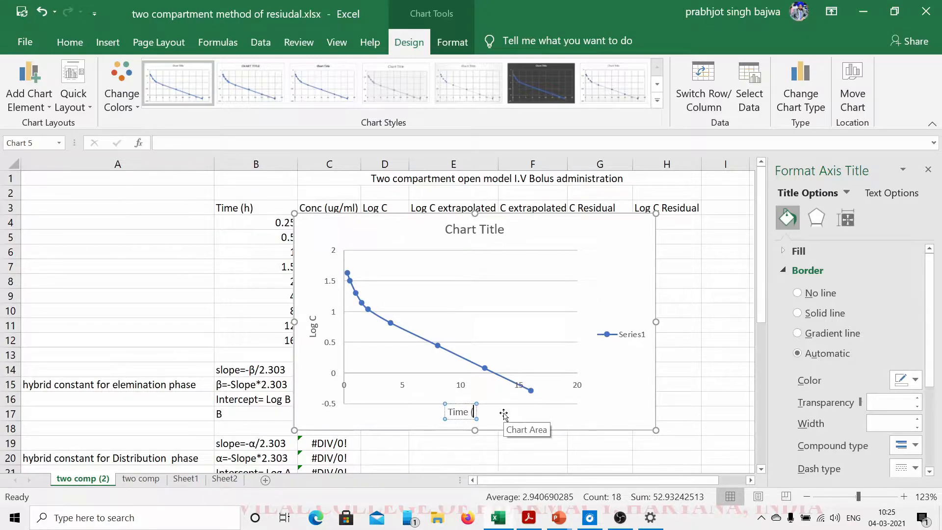
pyautogui.write('h)')
pyautogui.click(613, 386)
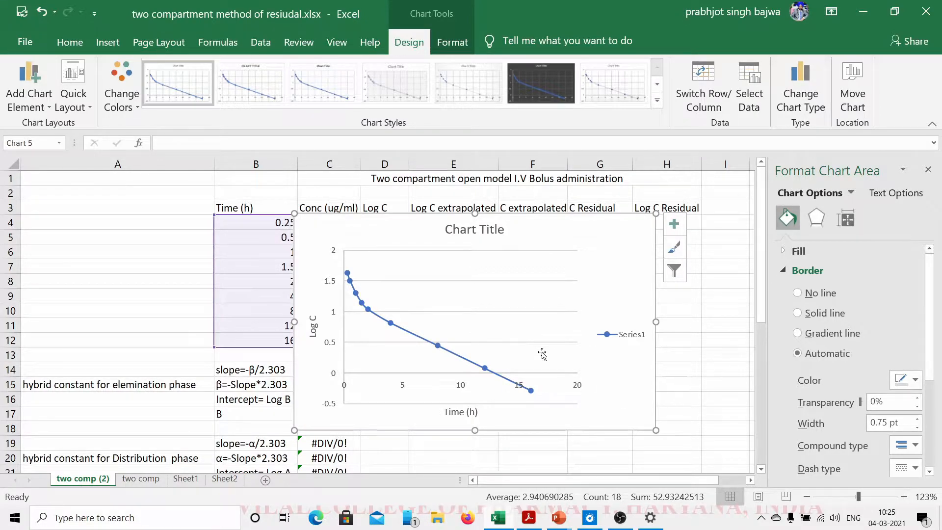
pyautogui.click(542, 349)
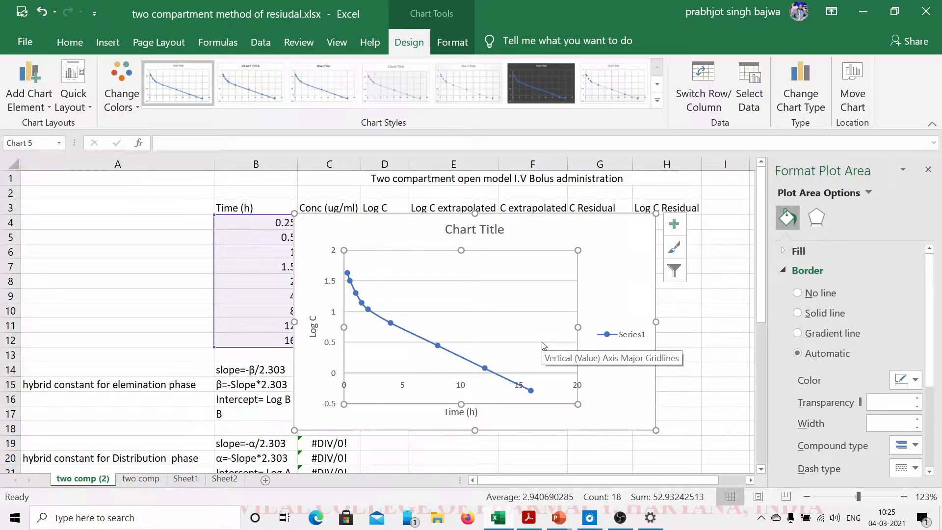
# - Remove the horizontal gridlines and the chart title from the Log C chart
pyautogui.click(544, 346)
pyautogui.press('Delete')
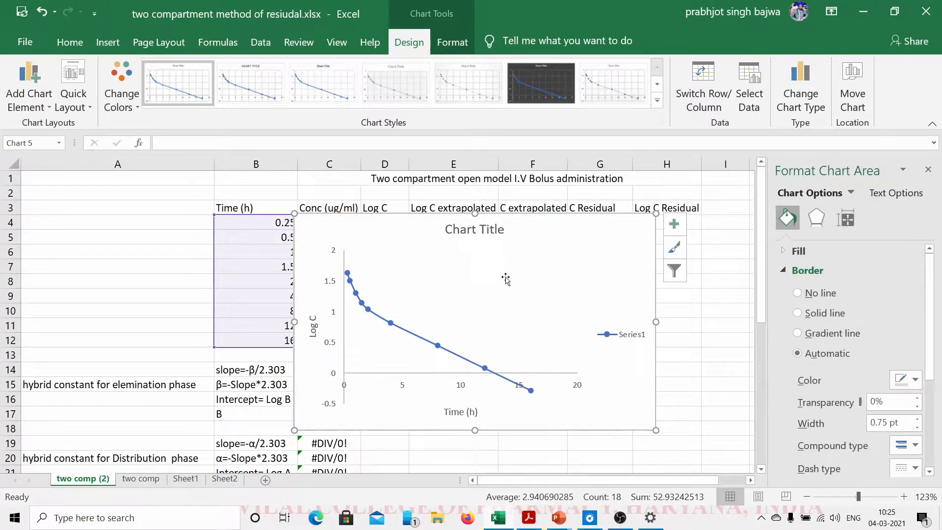
pyautogui.click(449, 229)
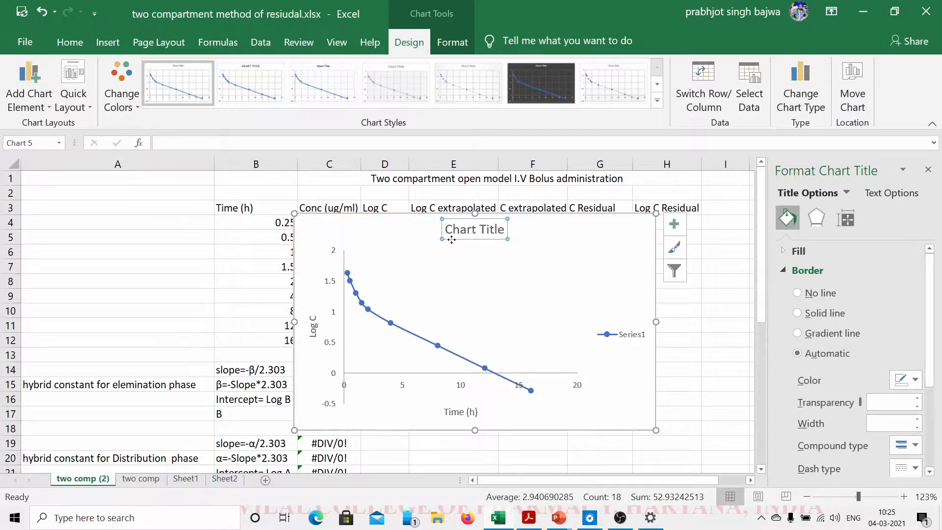
pyautogui.press('Delete')
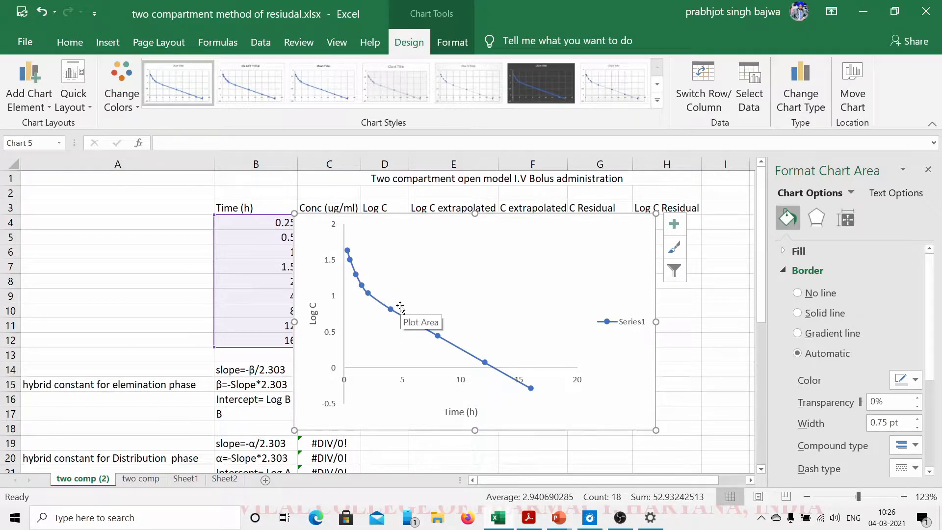
# - Move the chart off the data table so it no longer covers columns C and D
pyautogui.moveTo(392, 311)
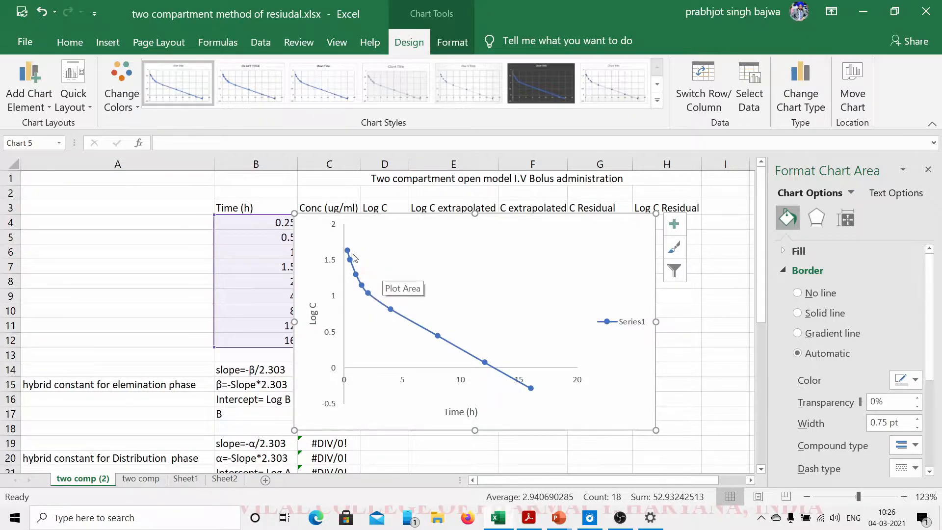
pyautogui.moveTo(351, 255)
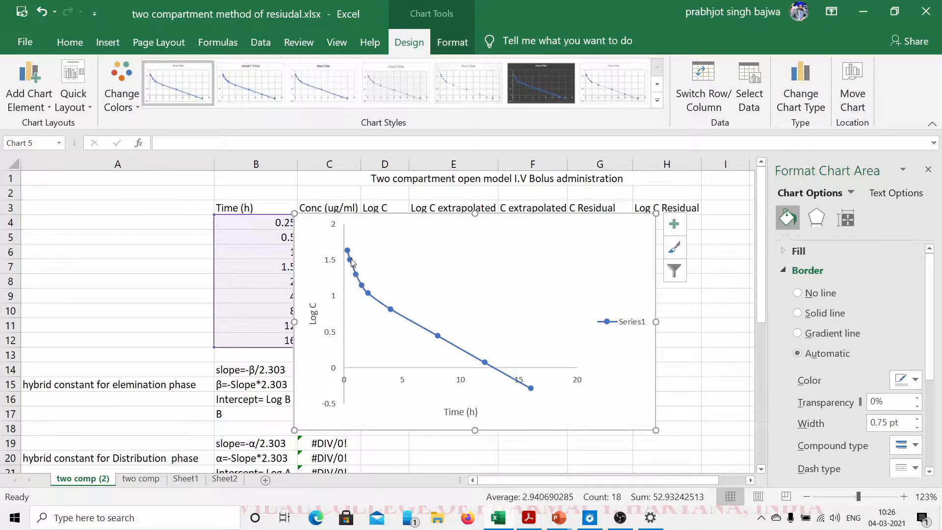
pyautogui.moveTo(368, 294)
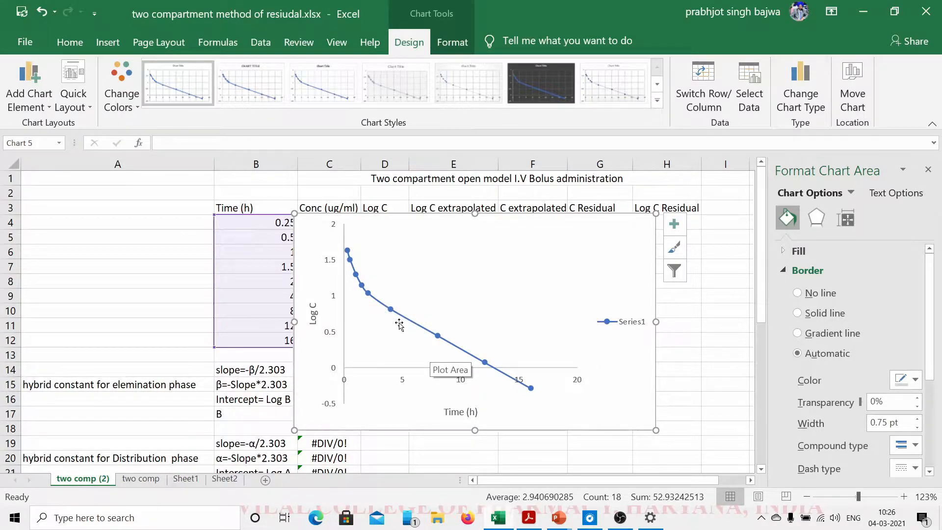
pyautogui.moveTo(533, 392)
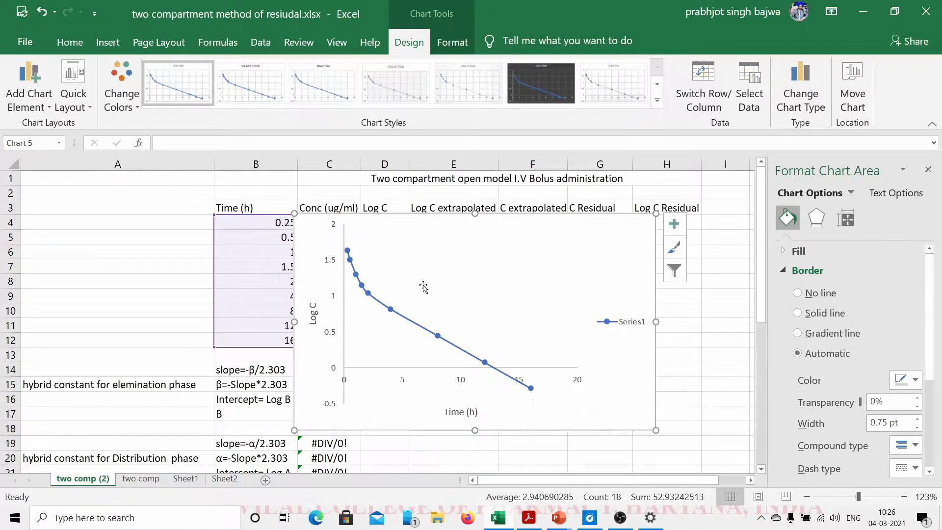
pyautogui.moveTo(506, 242); pyautogui.dragTo(553, 249)
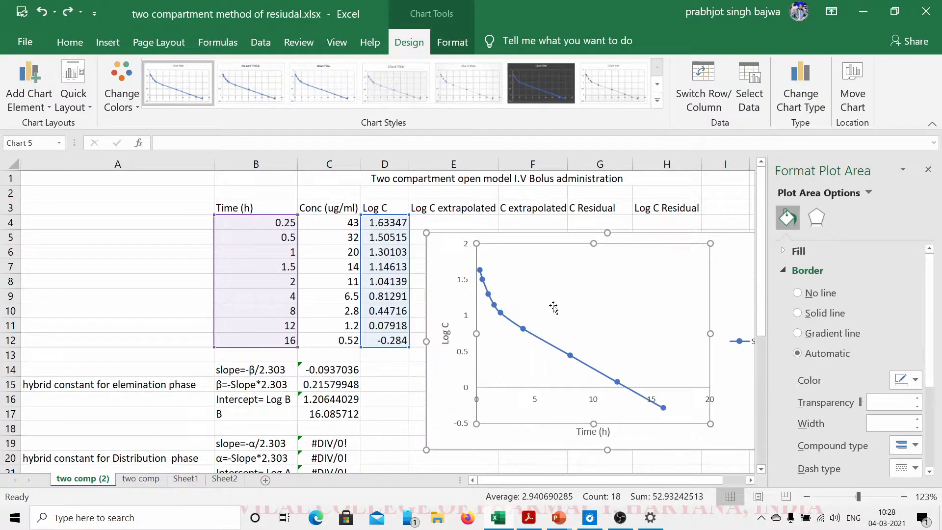
# - Add a new data series named "Elemination phase" to the chart's data source
pyautogui.rightClick(554, 307)
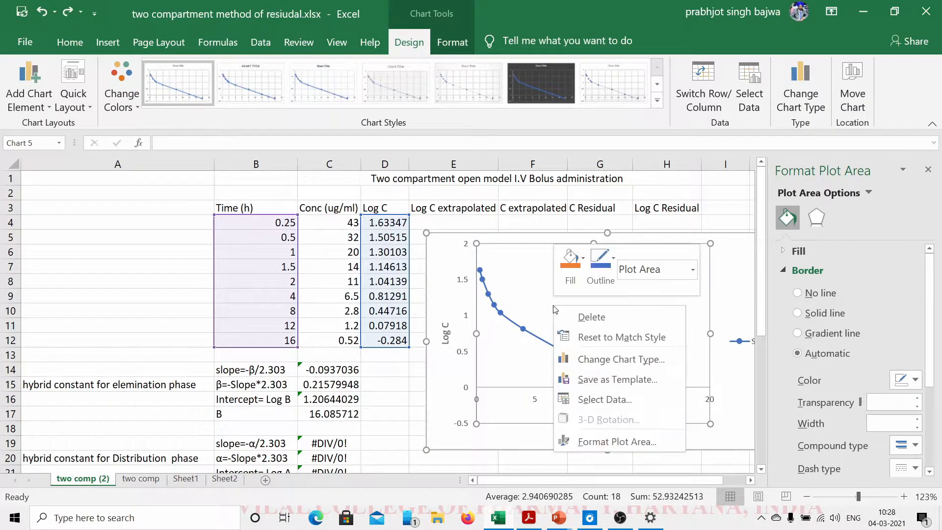
pyautogui.click(604, 402)
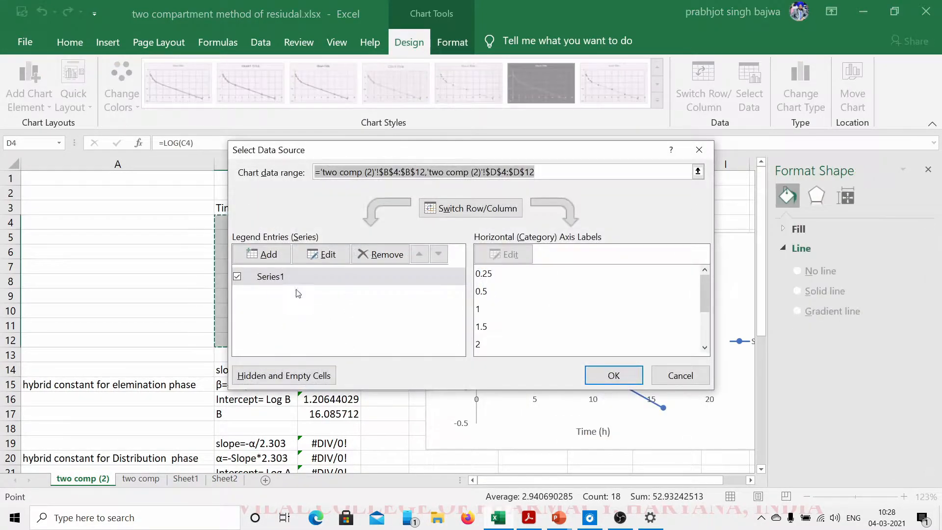
pyautogui.click(270, 255)
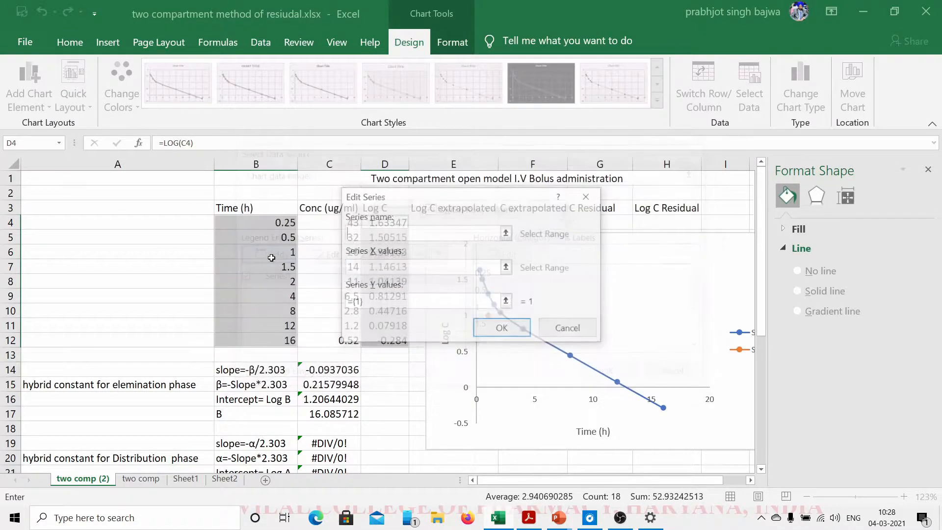
pyautogui.moveTo(426, 195); pyautogui.dragTo(579, 197)
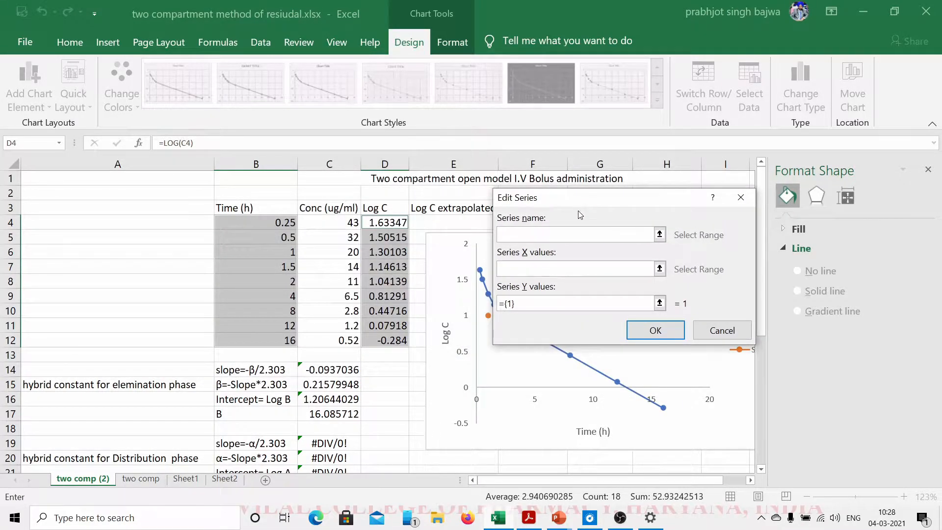
pyautogui.write('Elemination phase')
# - Give the new series X values from B8:B12 and Y values from D8:D12, and apply the data source change
pyautogui.click(660, 269)
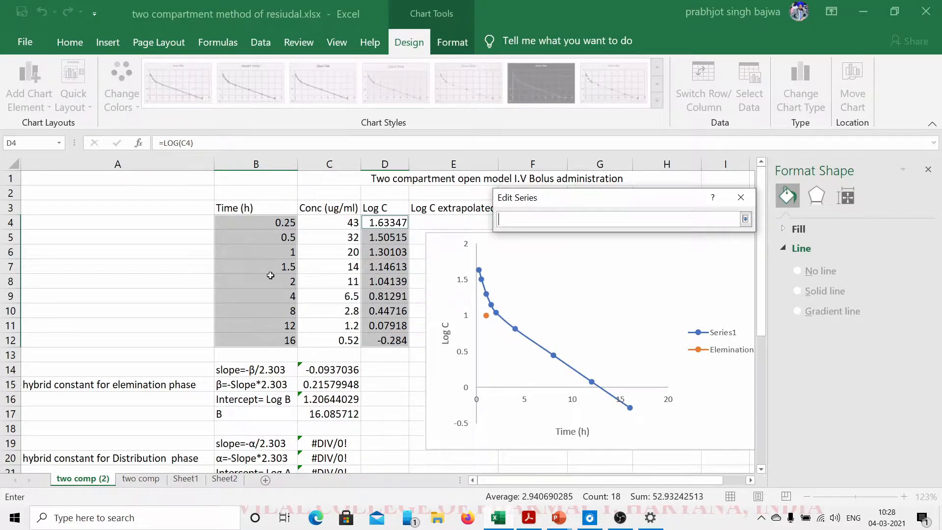
pyautogui.moveTo(270, 279); pyautogui.dragTo(270, 340)
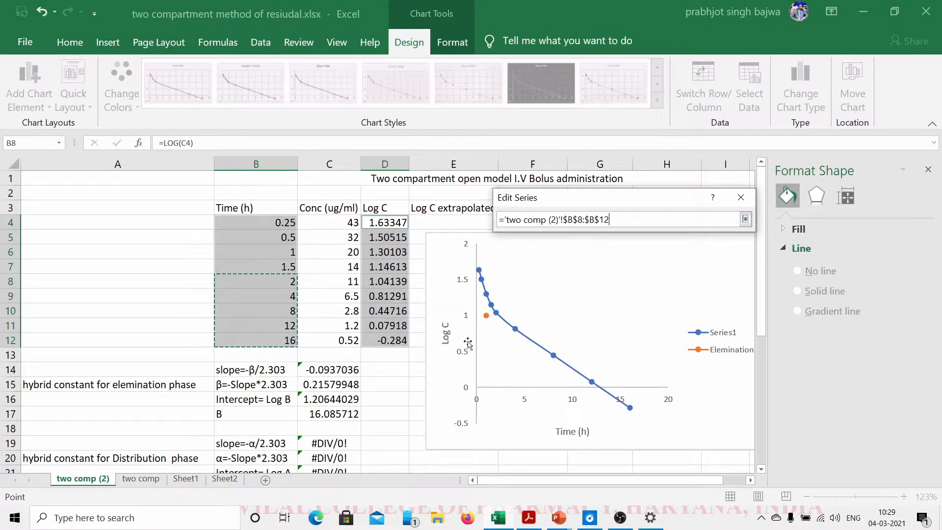
pyautogui.click(745, 218)
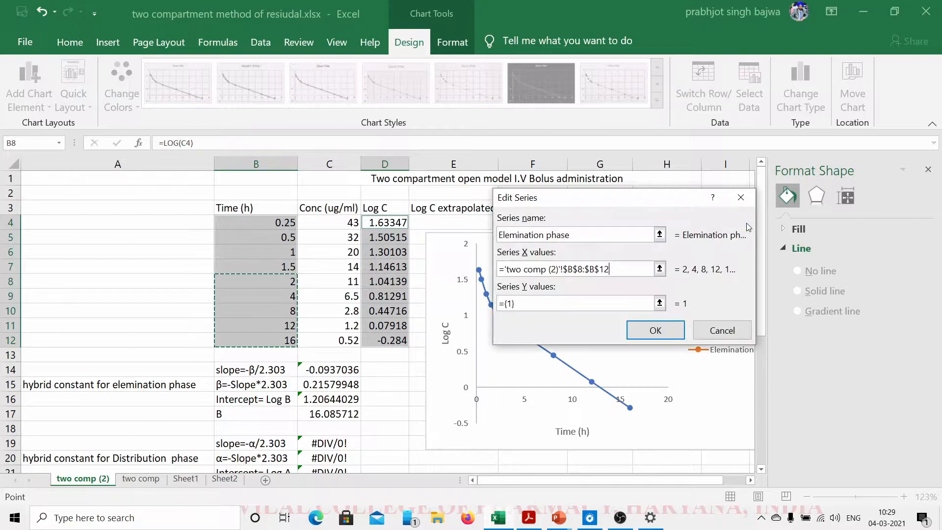
pyautogui.moveTo(558, 309); pyautogui.dragTo(501, 307)
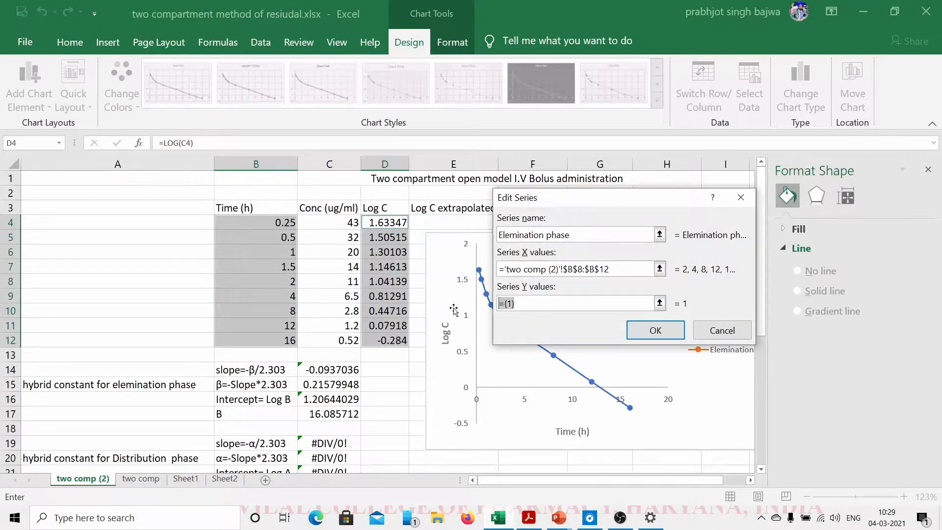
pyautogui.press('BackSpace')
pyautogui.moveTo(394, 281); pyautogui.dragTo(394, 340)
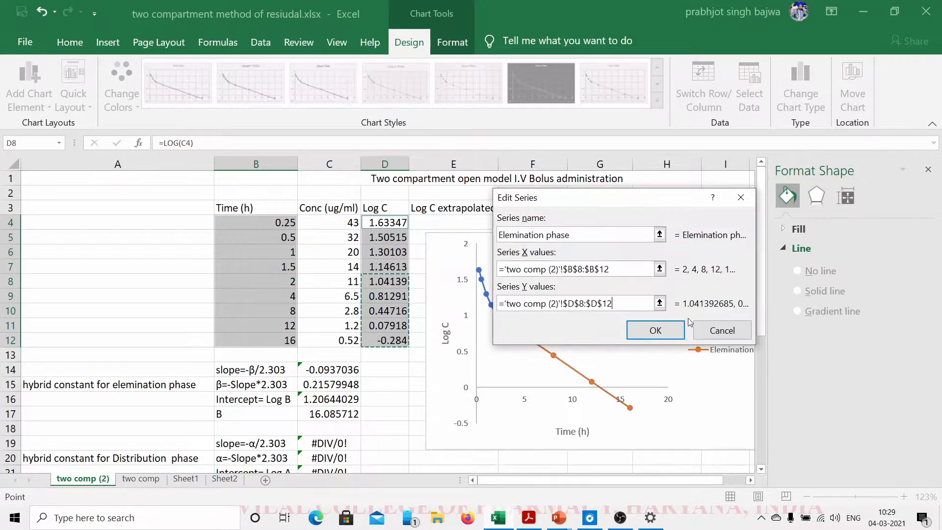
pyautogui.click(658, 331)
pyautogui.click(614, 375)
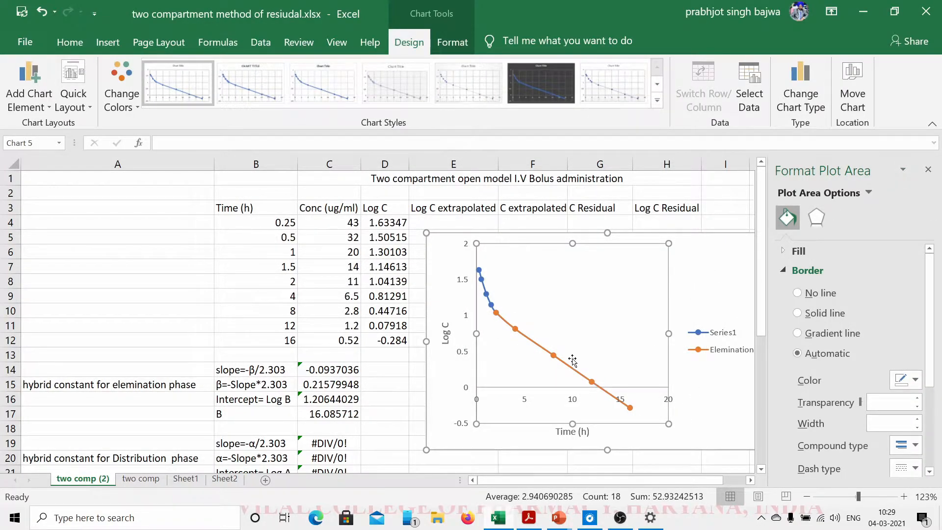
# - Add a linear trendline to the Elemination phase series and display its equation on the chart
pyautogui.click(553, 357)
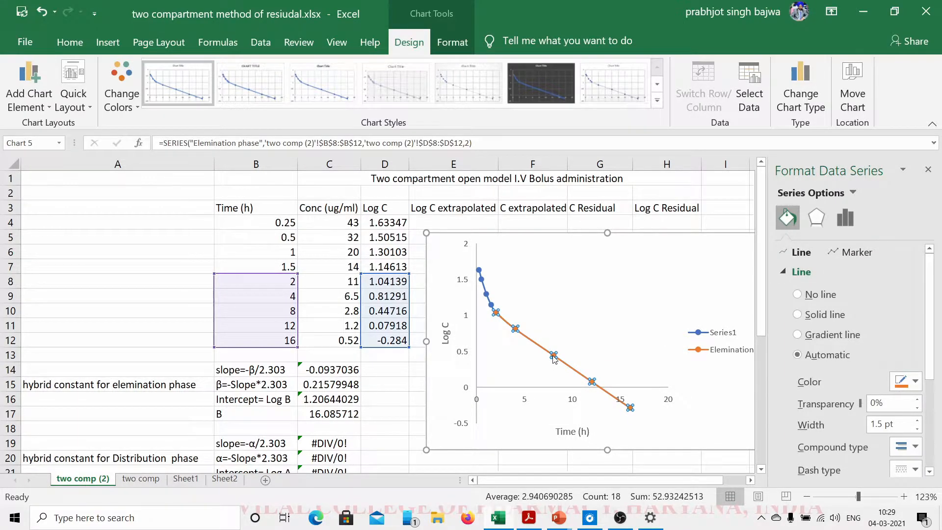
pyautogui.rightClick(554, 357)
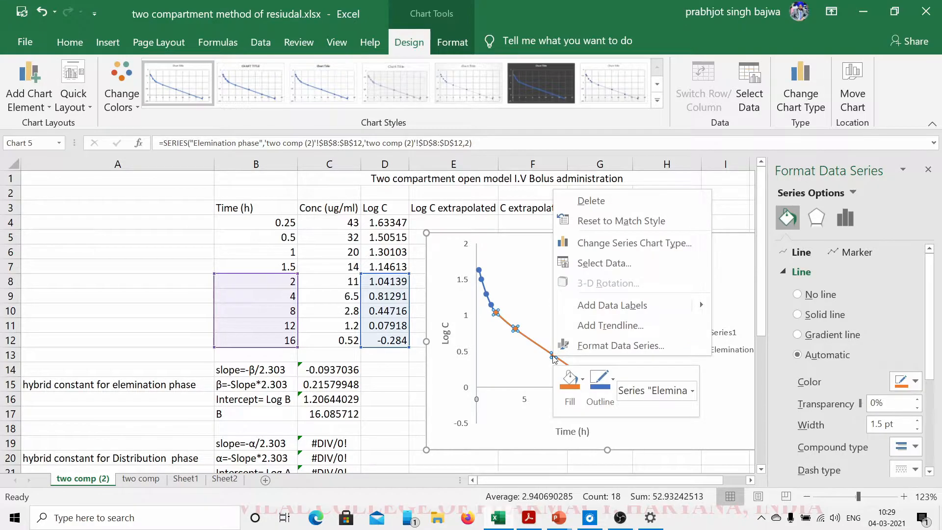
pyautogui.click(591, 325)
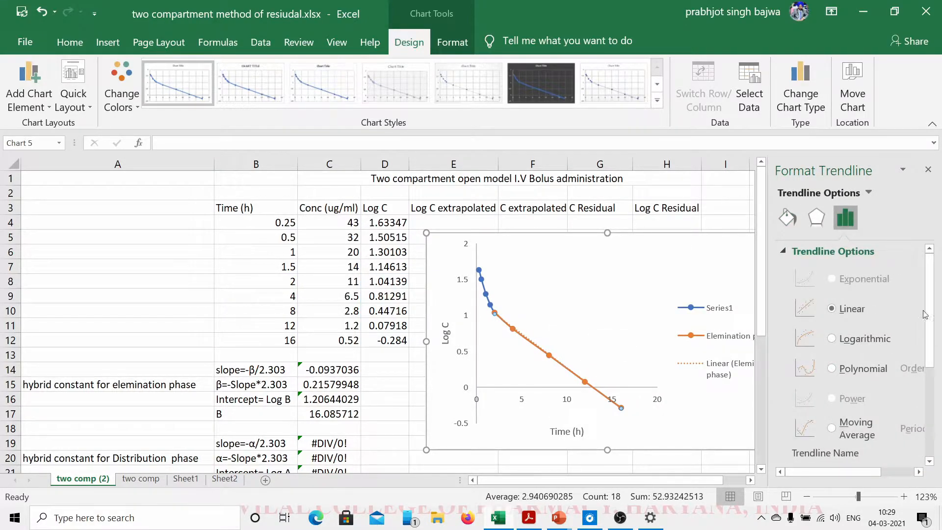
pyautogui.moveTo(931, 281); pyautogui.dragTo(930, 376)
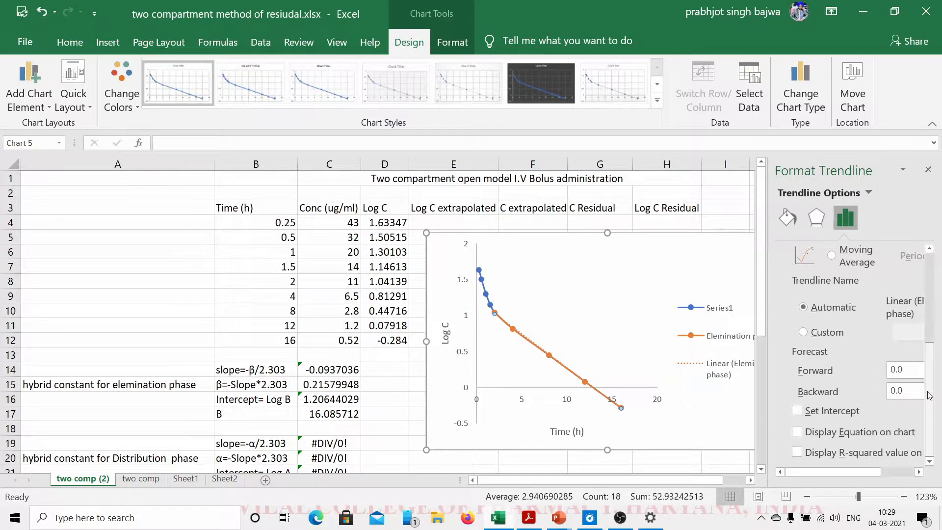
pyautogui.click(797, 434)
# - Place the trendline equation in the empty area above the curve and move the chart clear of columns E and F
pyautogui.click(566, 413)
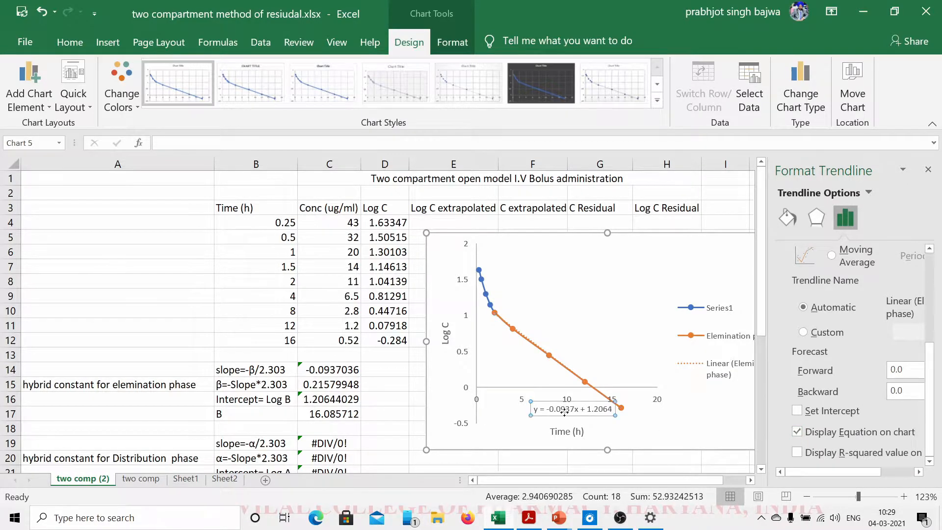
pyautogui.moveTo(568, 415); pyautogui.dragTo(595, 305)
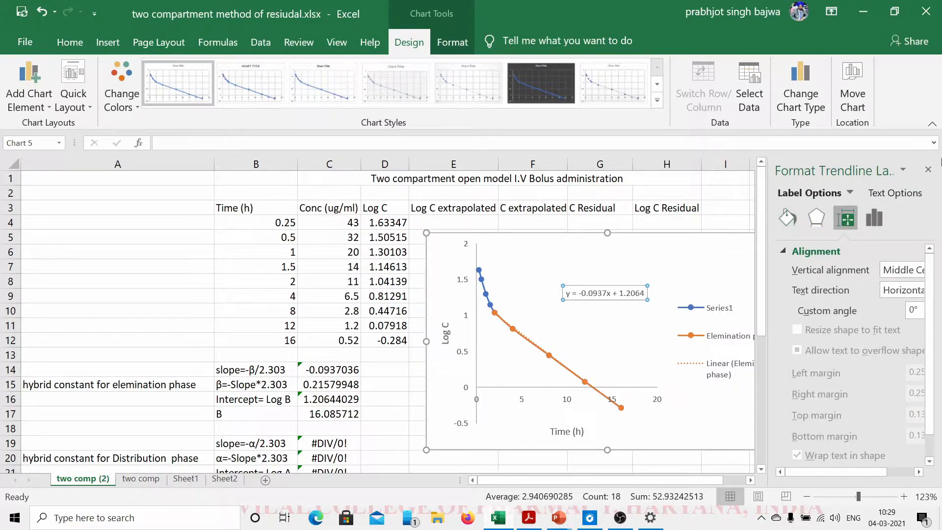
pyautogui.click(928, 169)
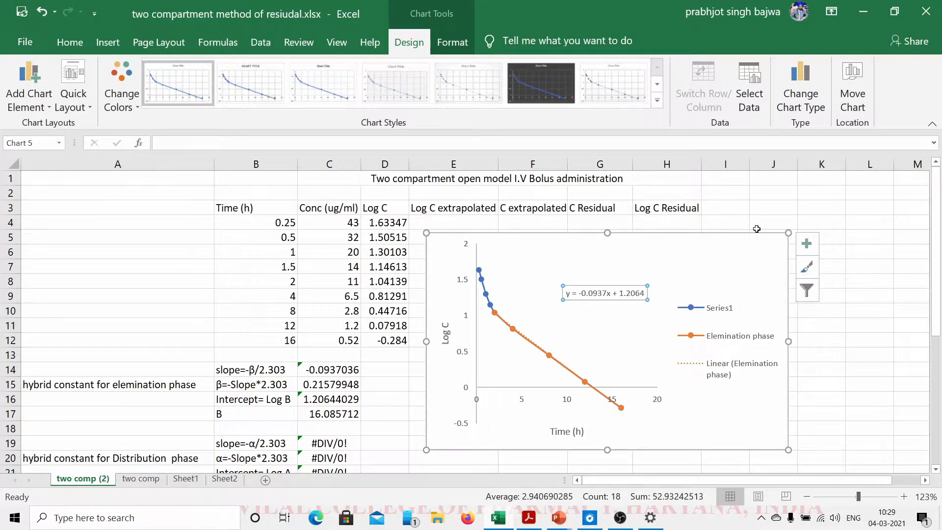
pyautogui.moveTo(742, 248); pyautogui.dragTo(891, 244)
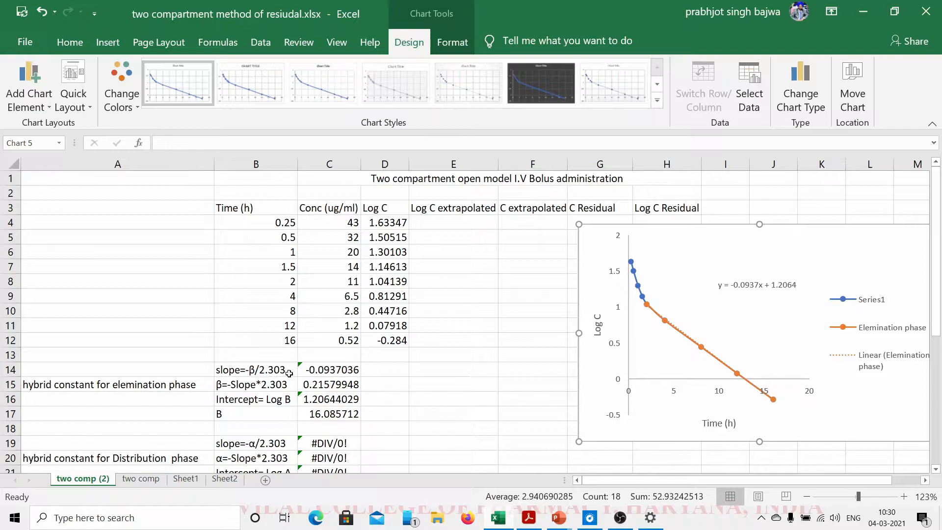
# - Calculate the elimination phase slope in D14 with SLOPE, using Log C values D8:D12 and time values B8:B12
pyautogui.click(385, 371)
pyautogui.write('=')
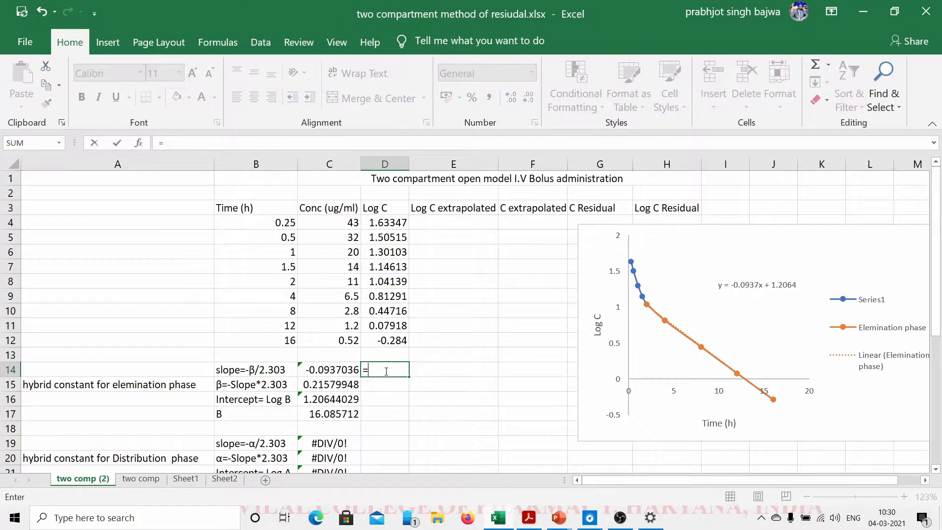
pyautogui.write('slope')
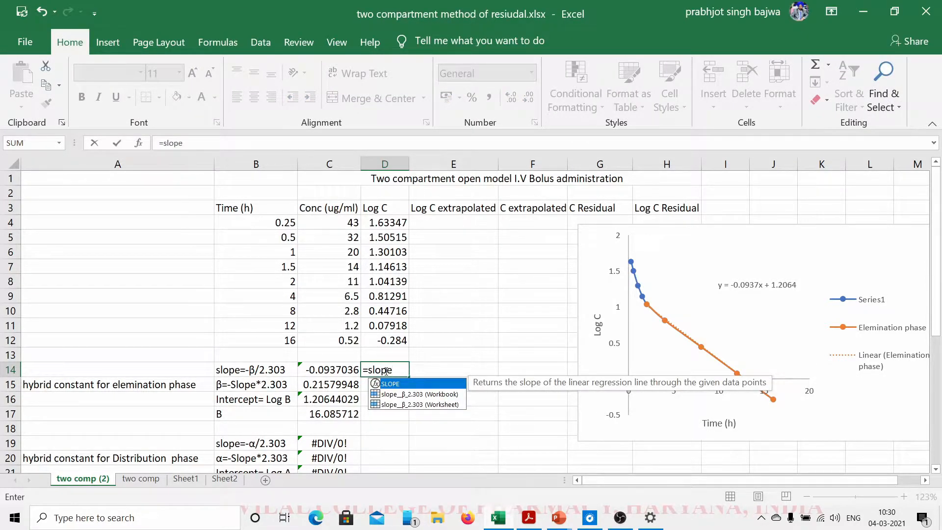
pyautogui.write('(')
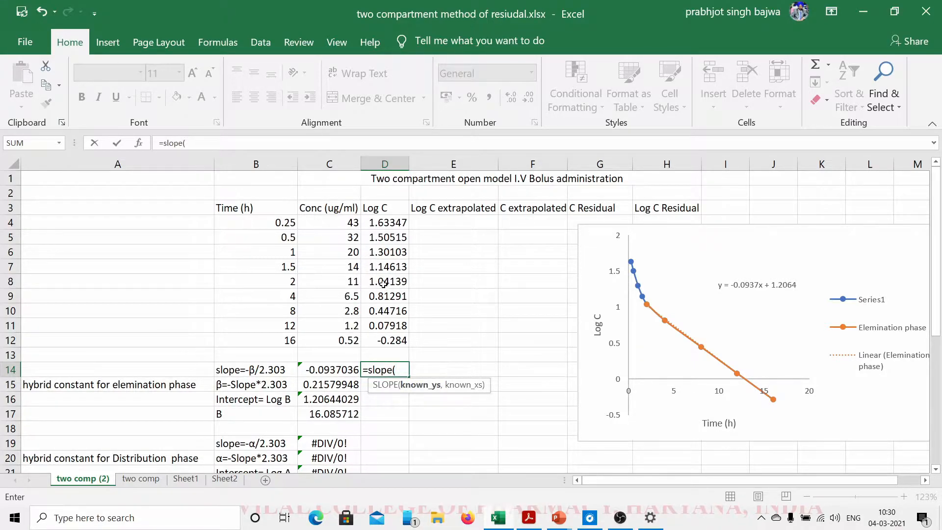
pyautogui.moveTo(385, 281); pyautogui.dragTo(386, 339)
pyautogui.write(',')
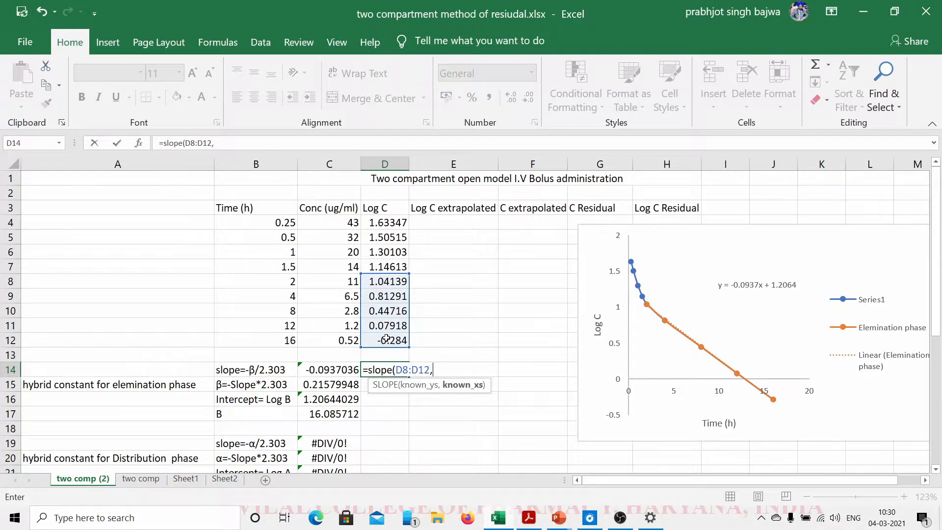
pyautogui.moveTo(288, 280); pyautogui.dragTo(283, 337)
pyautogui.write(')')
pyautogui.press('Return')
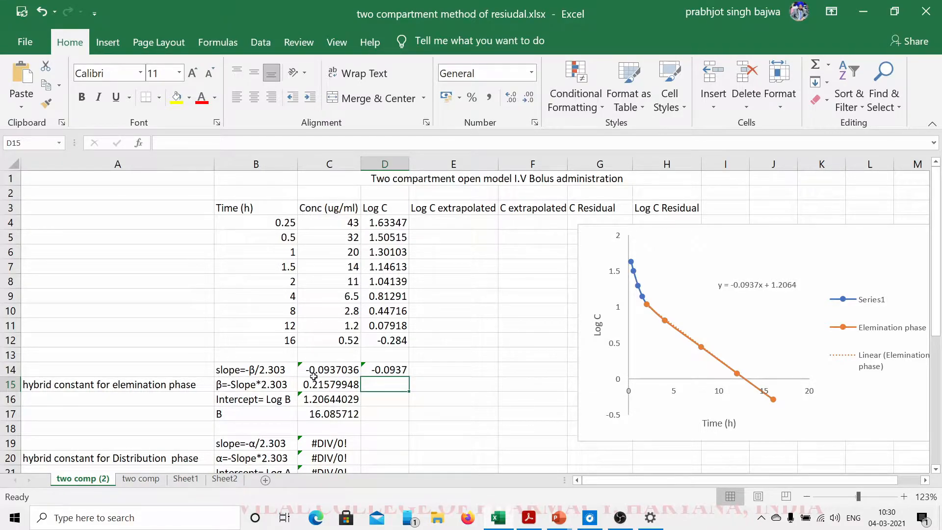
pyautogui.click(381, 370)
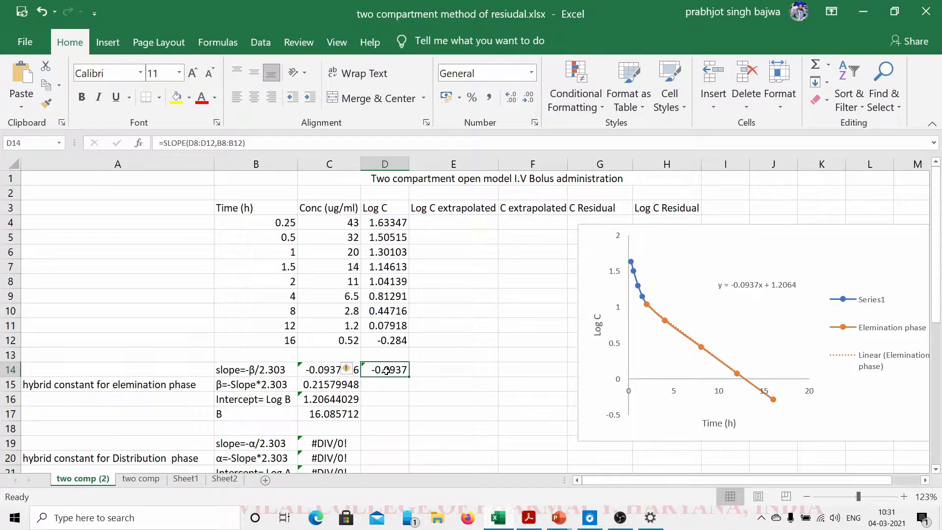
# - Calculate the elimination hybrid constant β in D15 with =-D14*2.303, accepting the suggested formula correction
pyautogui.click(389, 385)
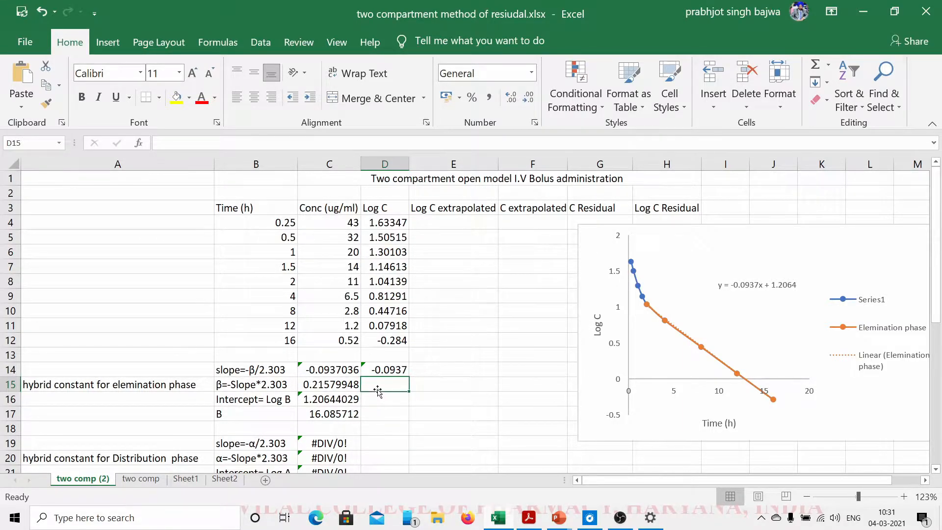
pyautogui.write('=')
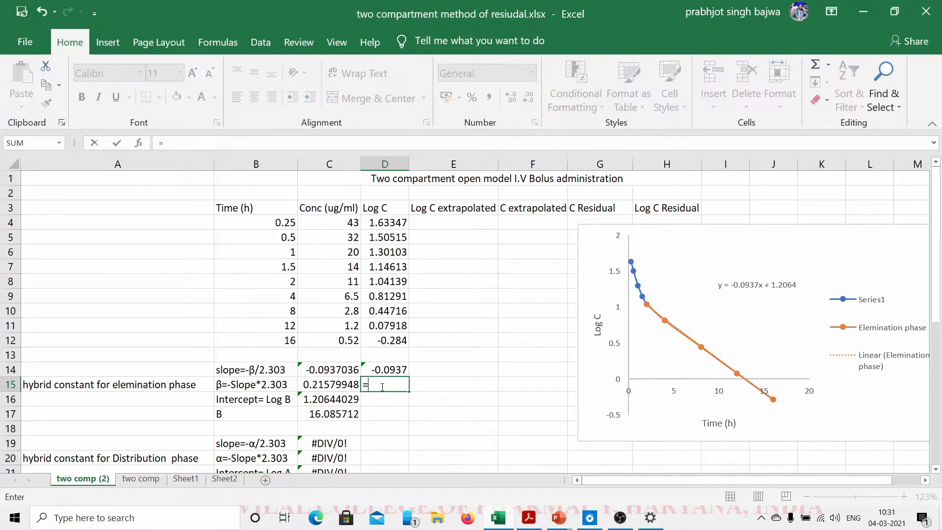
pyautogui.write('-*')
pyautogui.click(385, 370)
pyautogui.write('*2.3')
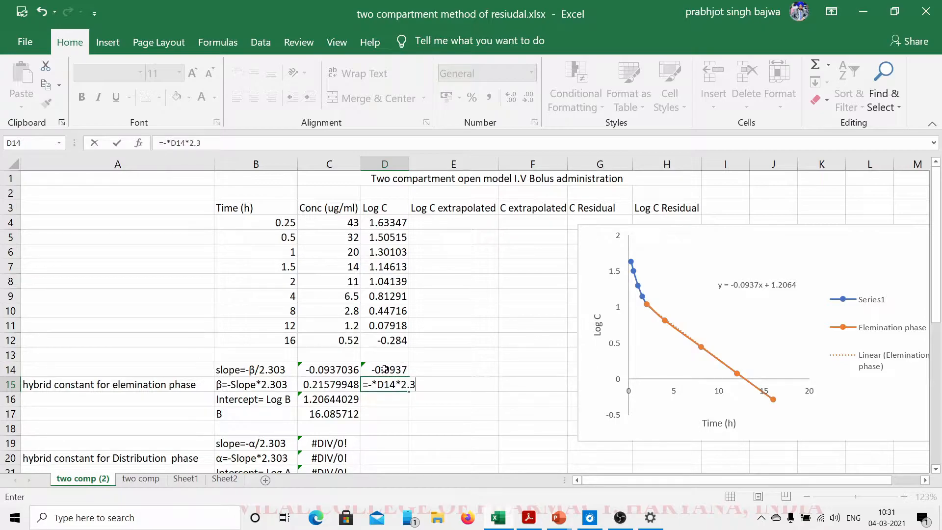
pyautogui.write('03')
pyautogui.press('Return')
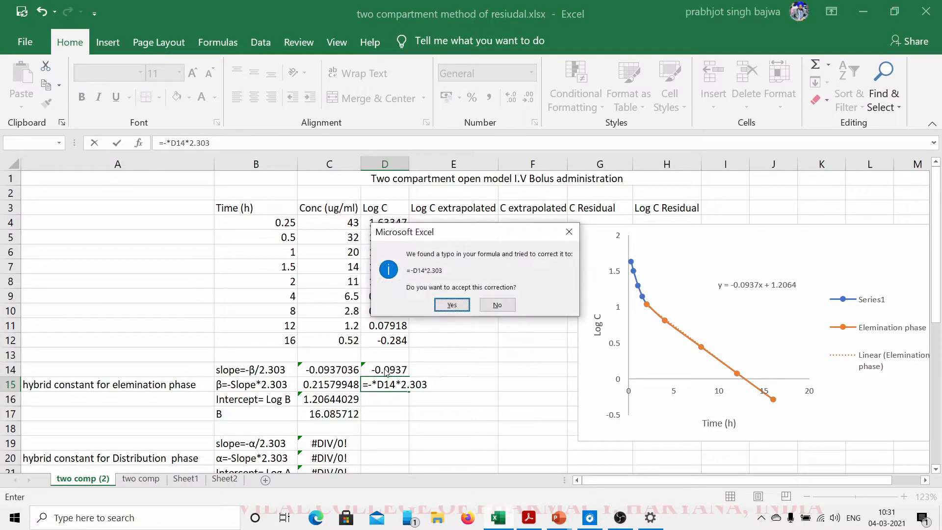
pyautogui.click(452, 306)
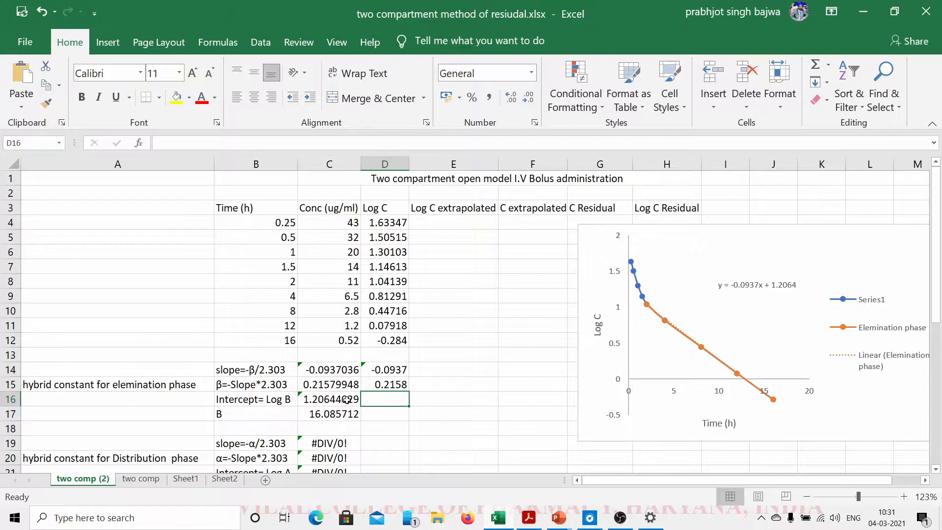
# - Extend the Elemination phase trendline backward by 3 periods and close its formatting options
pyautogui.doubleClick(667, 322)
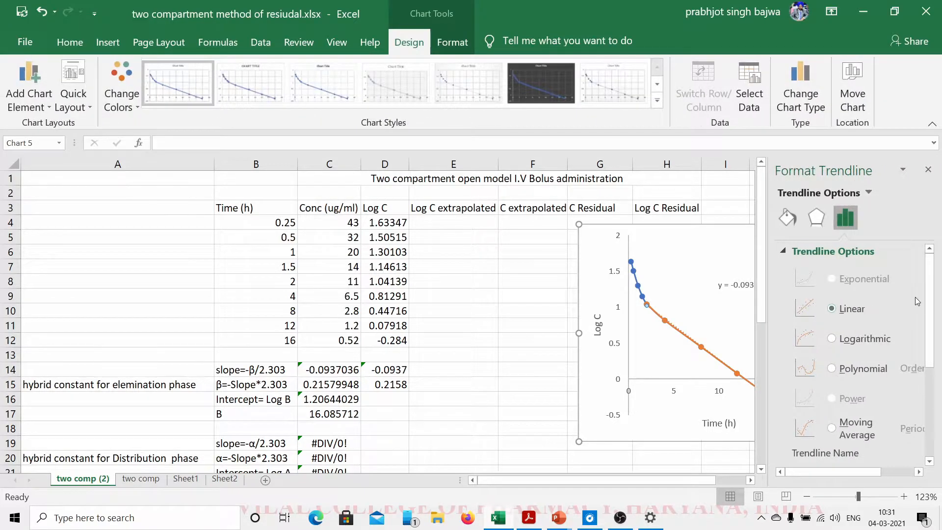
pyautogui.scroll(-3, 913, 319)
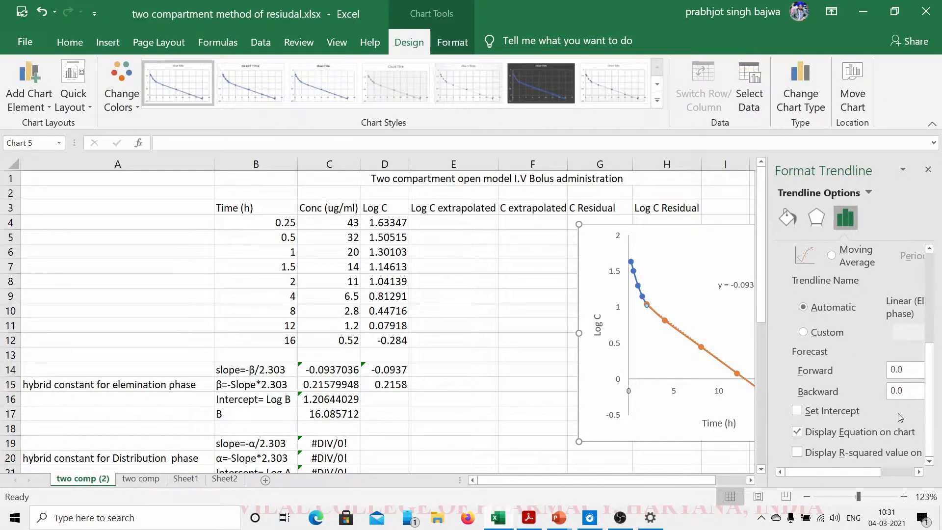
pyautogui.moveTo(908, 389); pyautogui.dragTo(891, 394)
pyautogui.write('3')
pyautogui.click(901, 371)
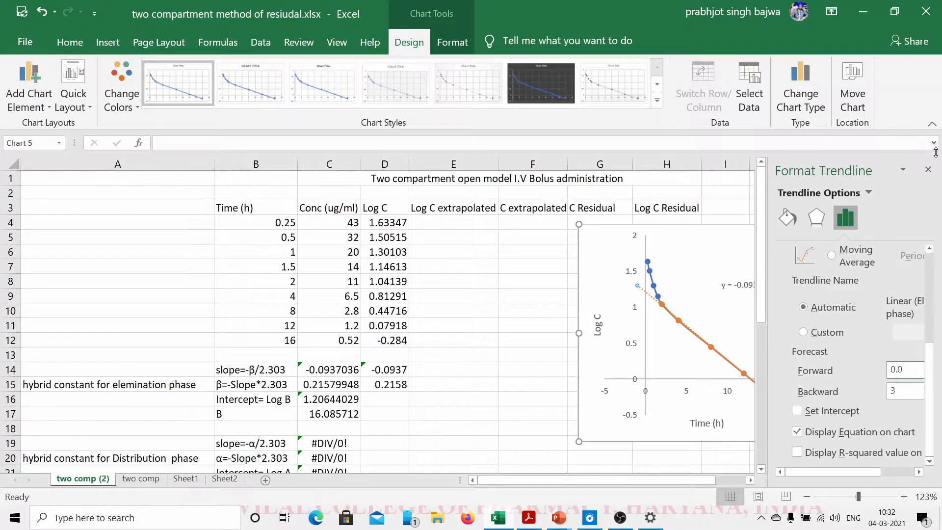
pyautogui.click(929, 170)
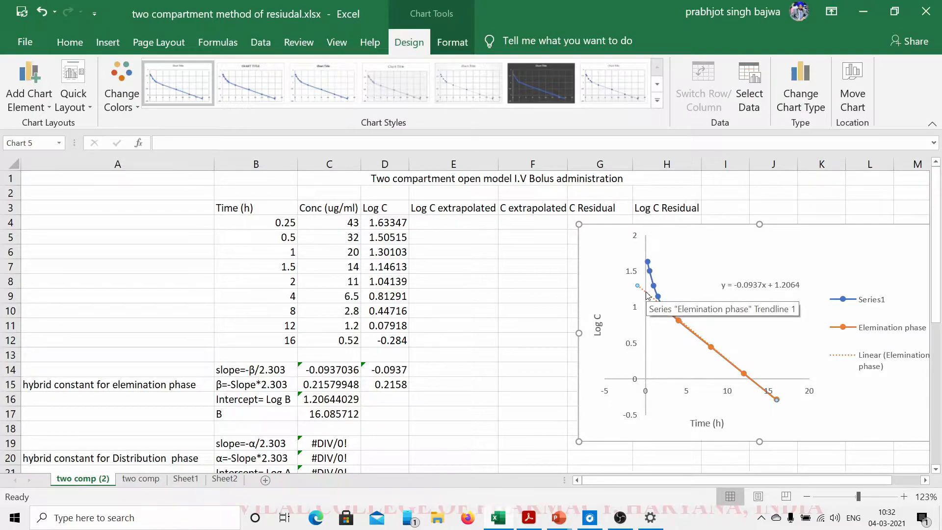
# - Switch to the 2 compartment model bolus presentation in PowerPoint, examine the method of residuals diagram, and return to the Excel workbook
pyautogui.click(529, 517)
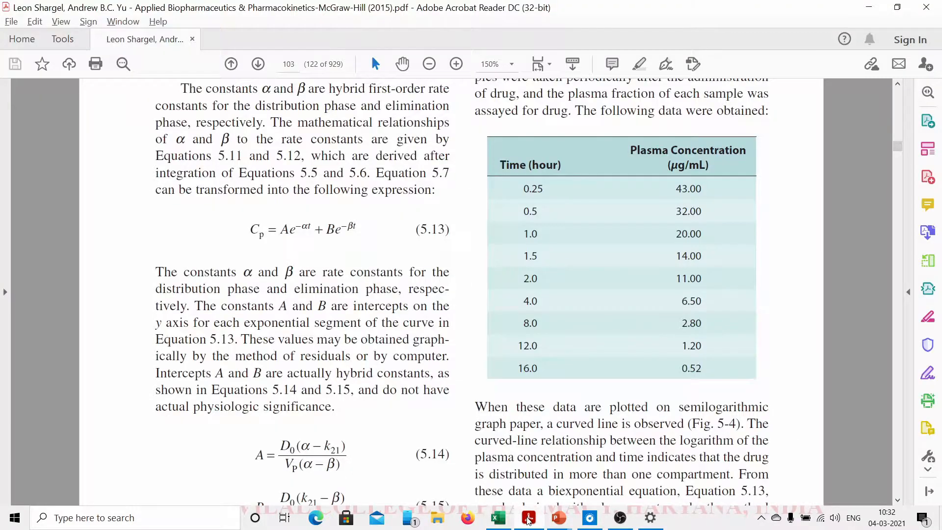
pyautogui.click(528, 519)
pyautogui.moveTo(559, 518)
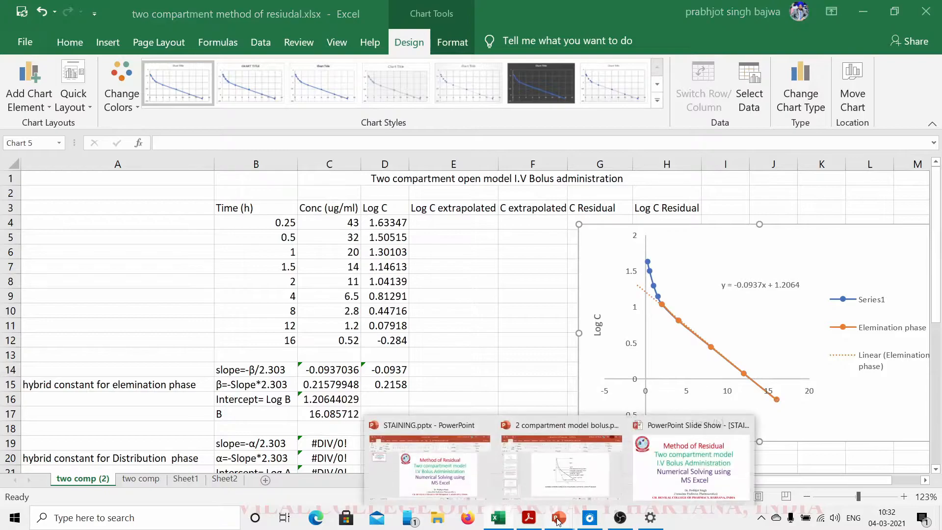
pyautogui.click(565, 477)
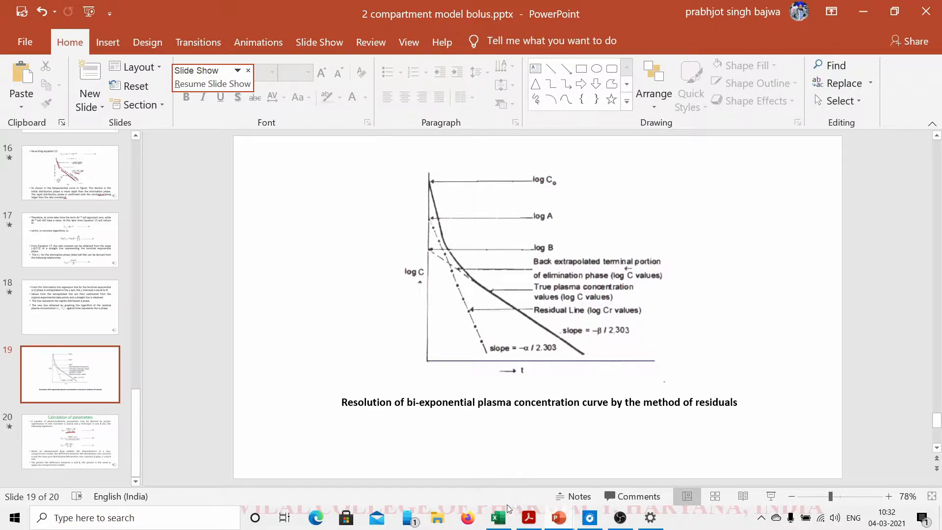
pyautogui.click(498, 517)
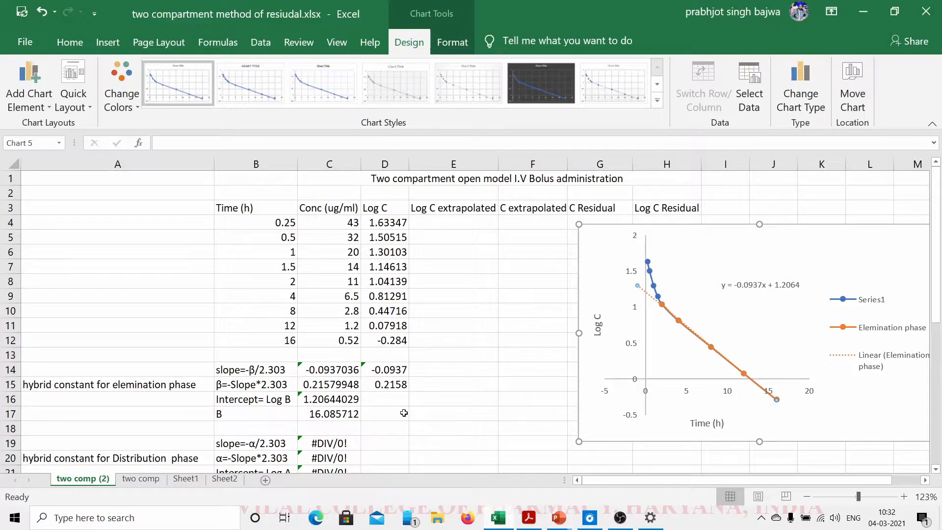
# - Calculate the Log B intercept in D16 with INTERCEPT, using Log C values D8:D12 and time values B8:B12
pyautogui.click(388, 402)
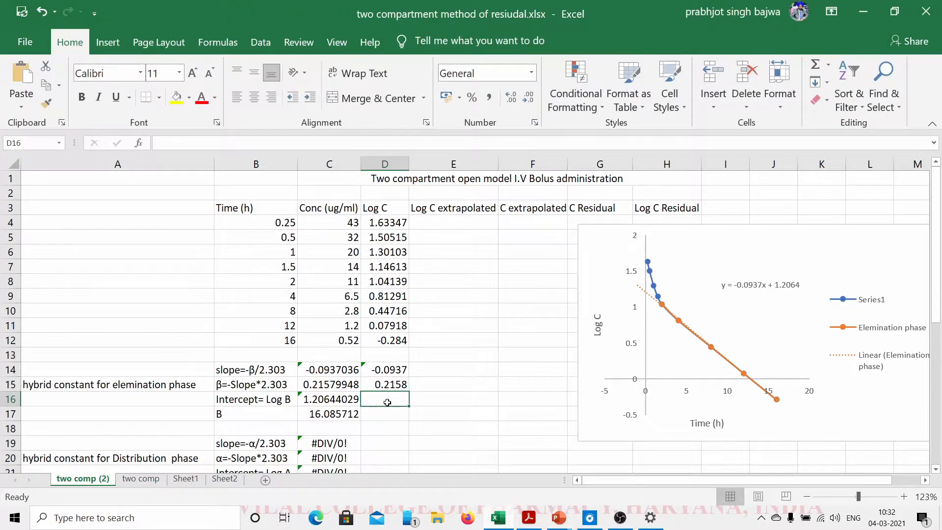
pyautogui.write('=intercept')
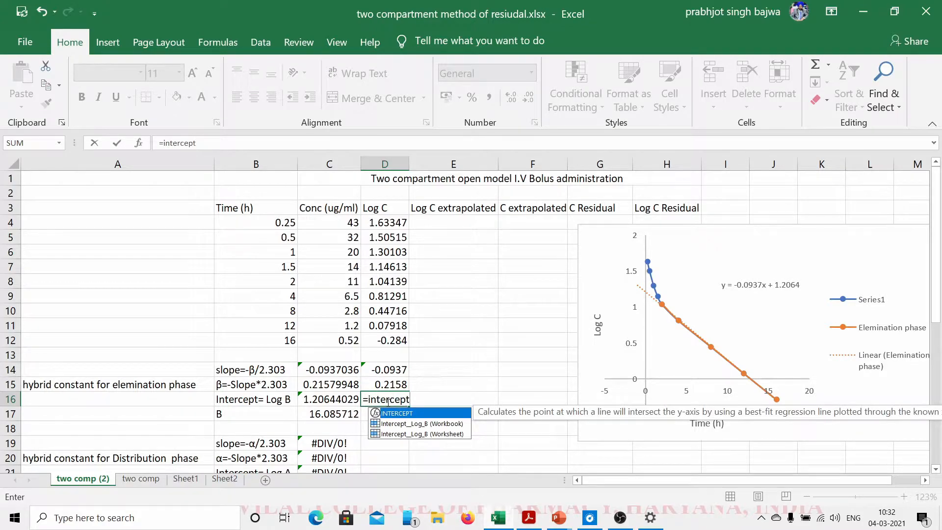
pyautogui.write('(')
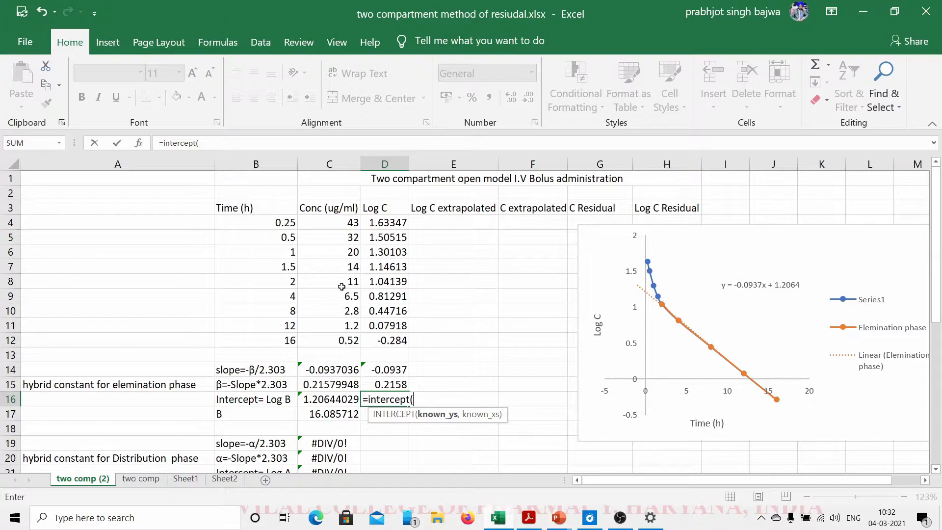
pyautogui.moveTo(383, 281); pyautogui.dragTo(386, 337)
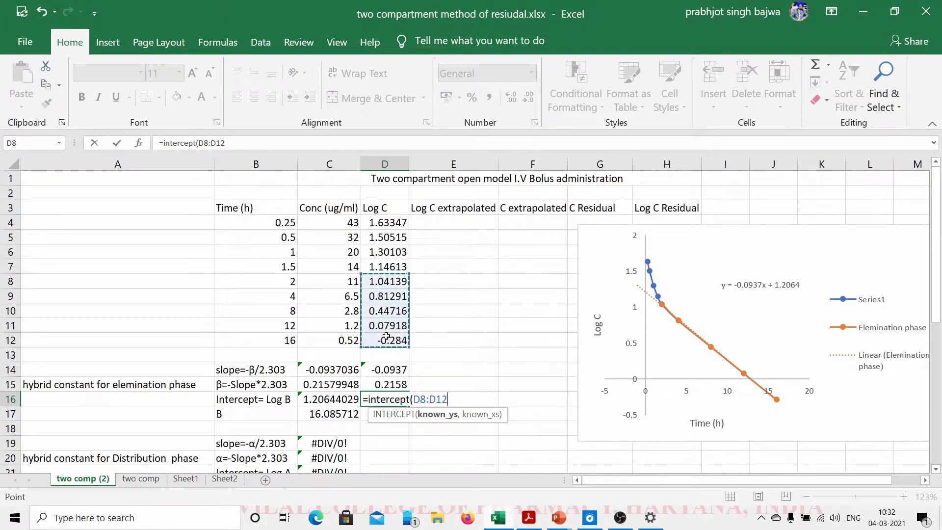
pyautogui.press('F8')
pyautogui.write(',')
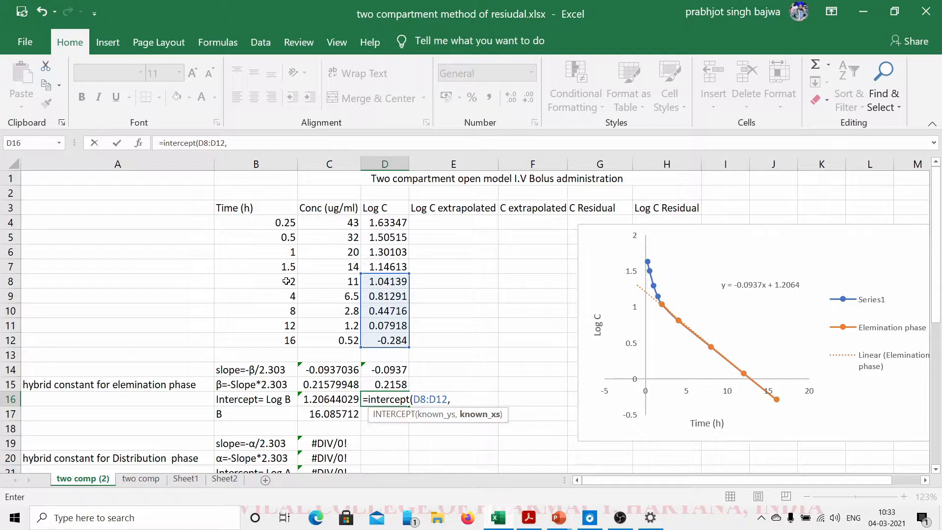
pyautogui.moveTo(287, 282); pyautogui.dragTo(287, 340)
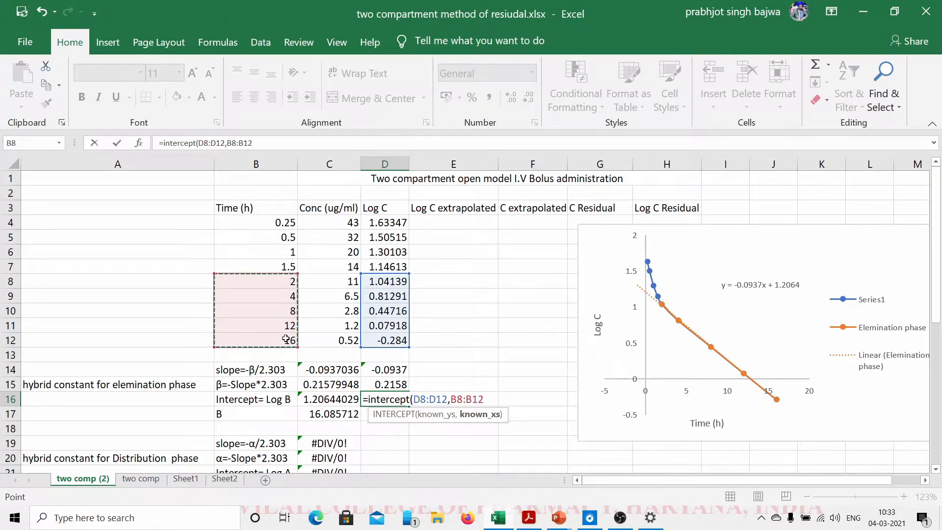
pyautogui.write(')')
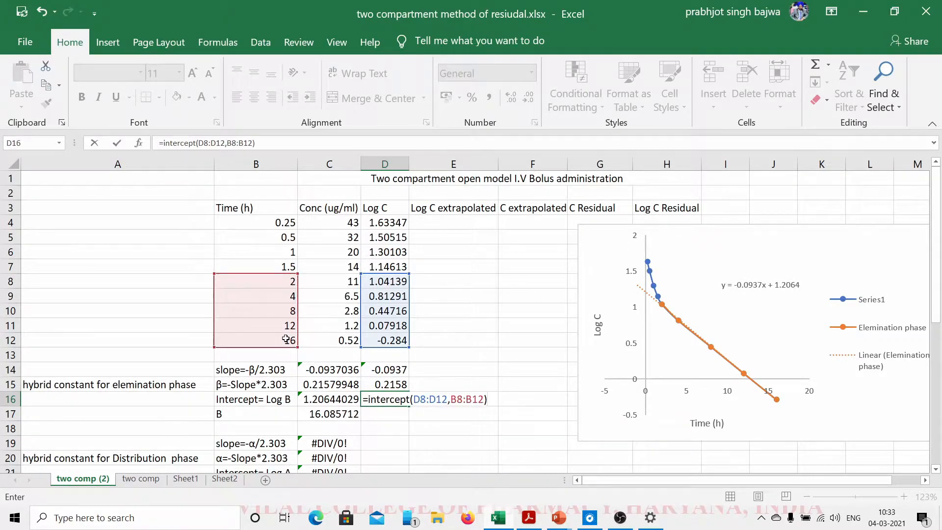
pyautogui.press('Return')
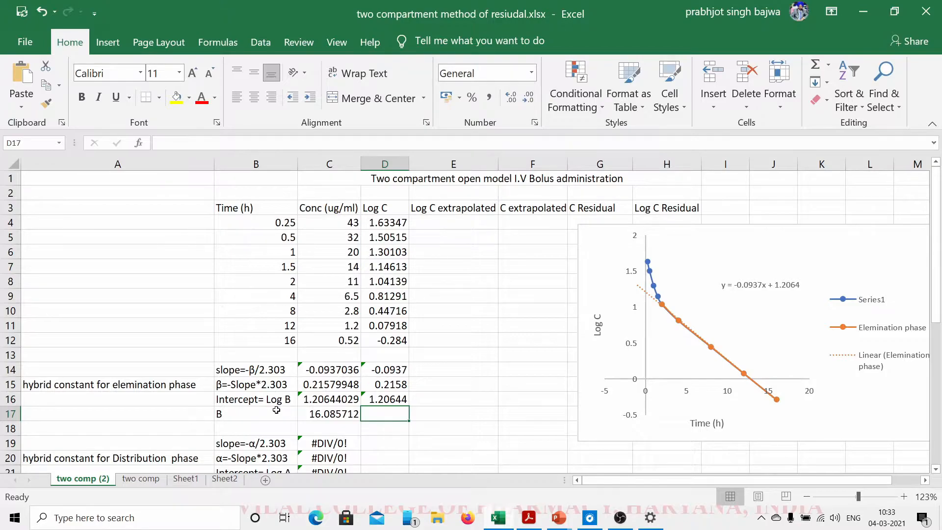
# - Calculate B in D17 as 10 raised to the Log B intercept value in C16
pyautogui.click(271, 413)
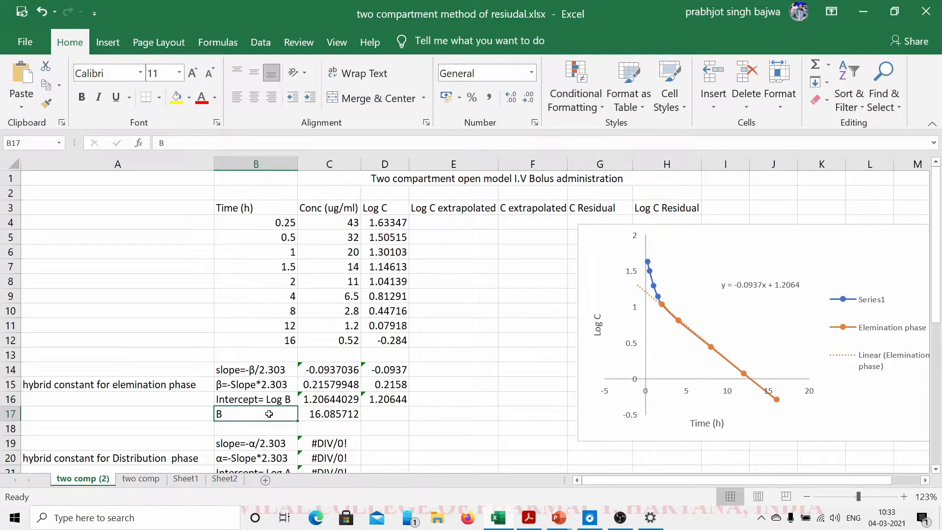
pyautogui.click(392, 416)
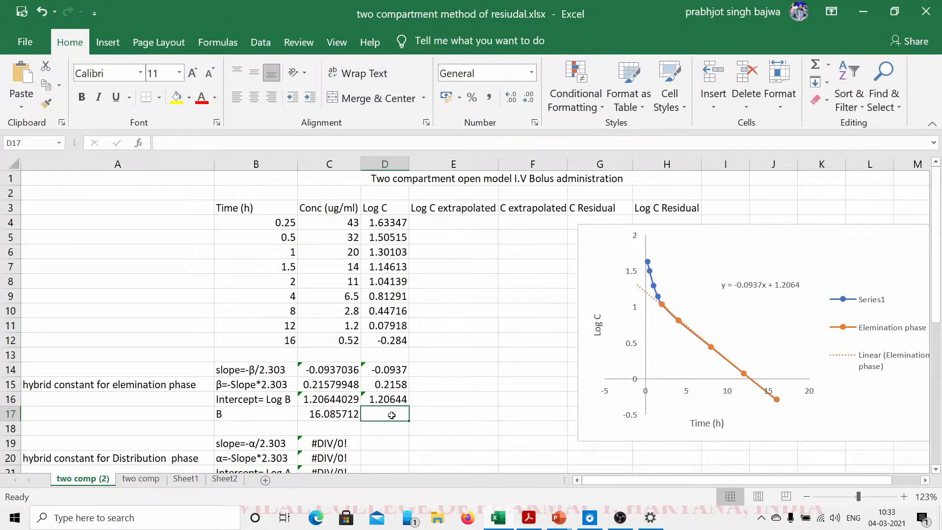
pyautogui.write('=')
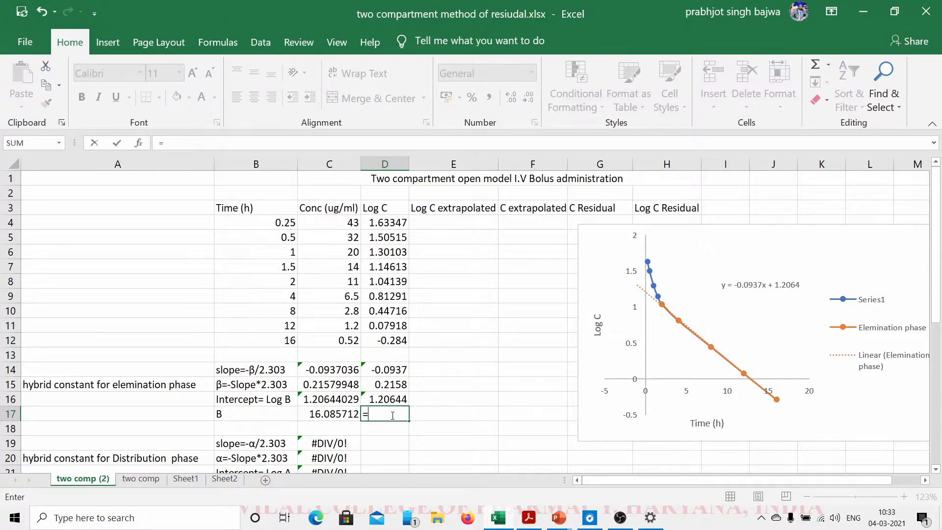
pyautogui.write('10')
pyautogui.write('^')
pyautogui.click(335, 398)
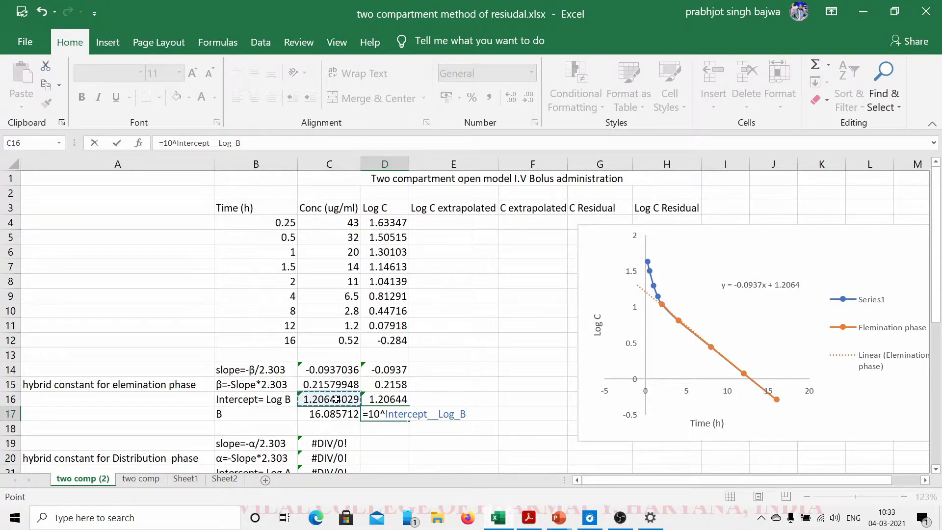
pyautogui.press('Return')
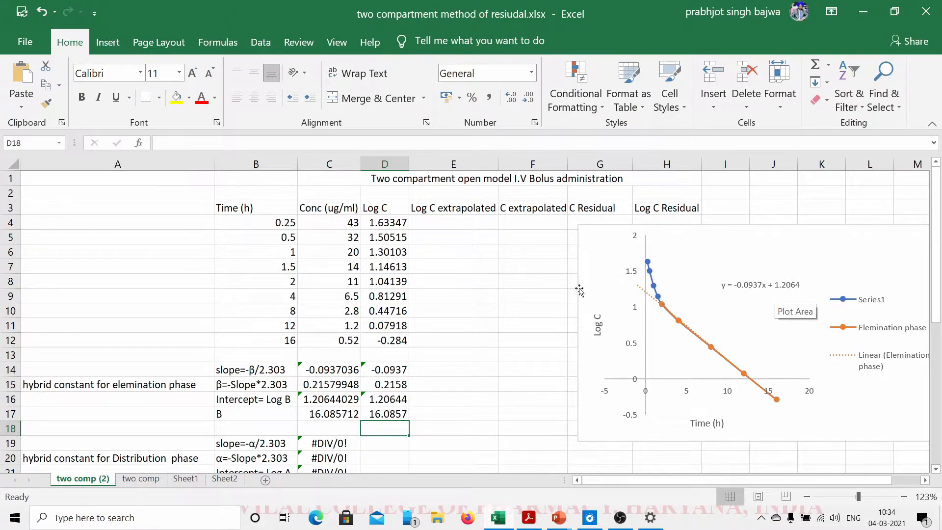
# - Calculate the first extrapolated Log C value in E4 with the line equation =D14*B4+D16
pyautogui.click(464, 223)
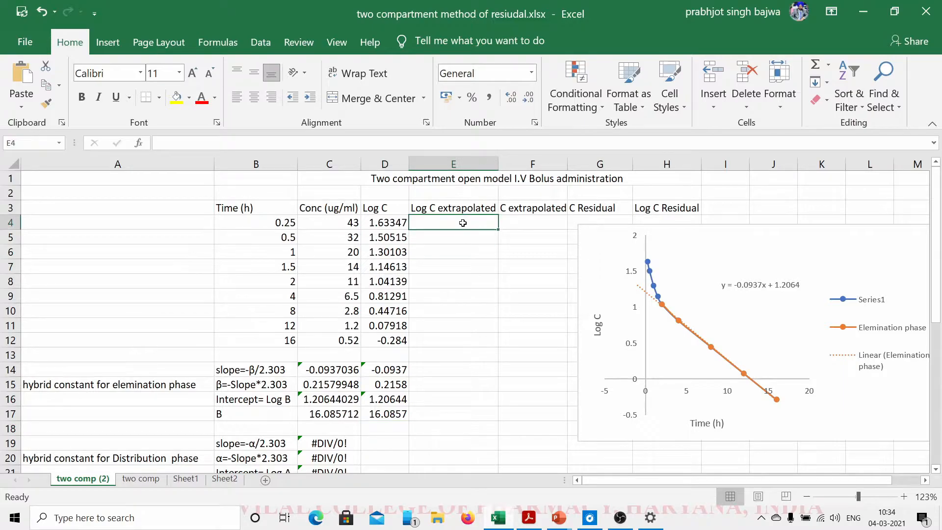
pyautogui.write('=')
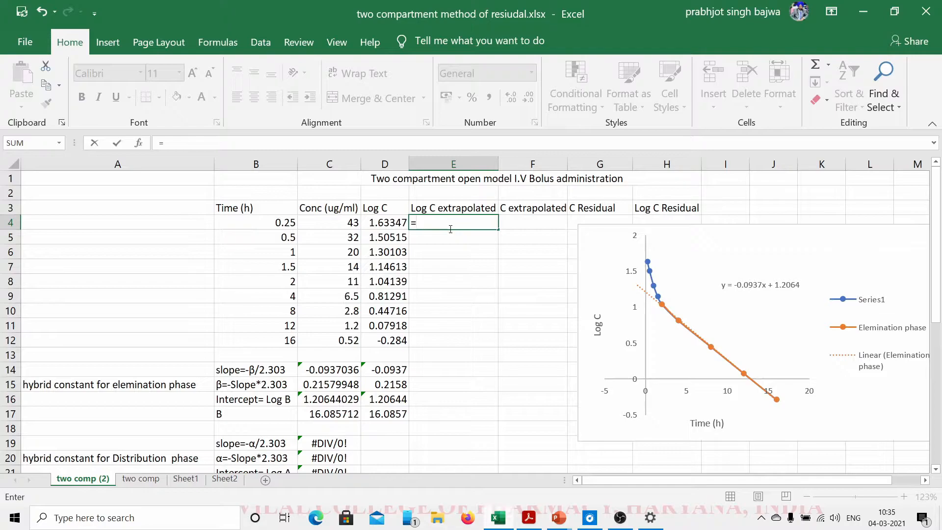
pyautogui.click(394, 371)
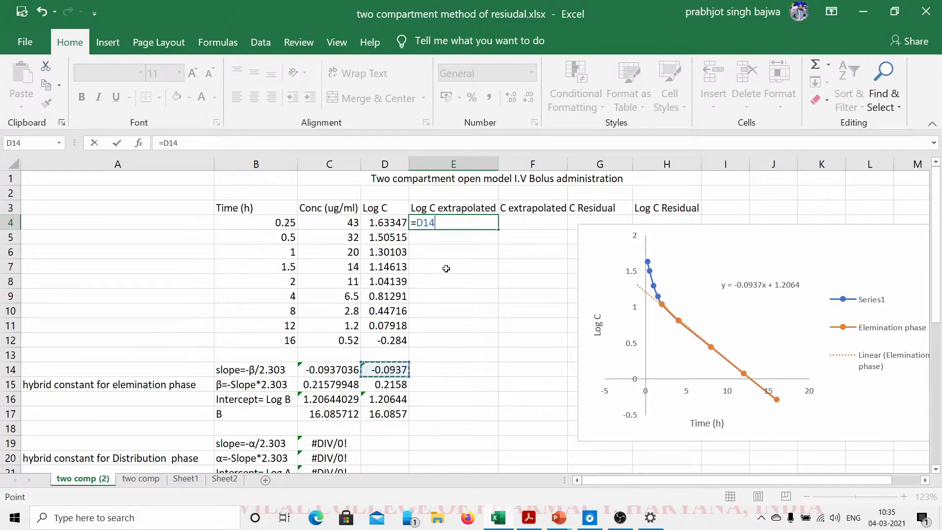
pyautogui.write('*')
pyautogui.click(278, 223)
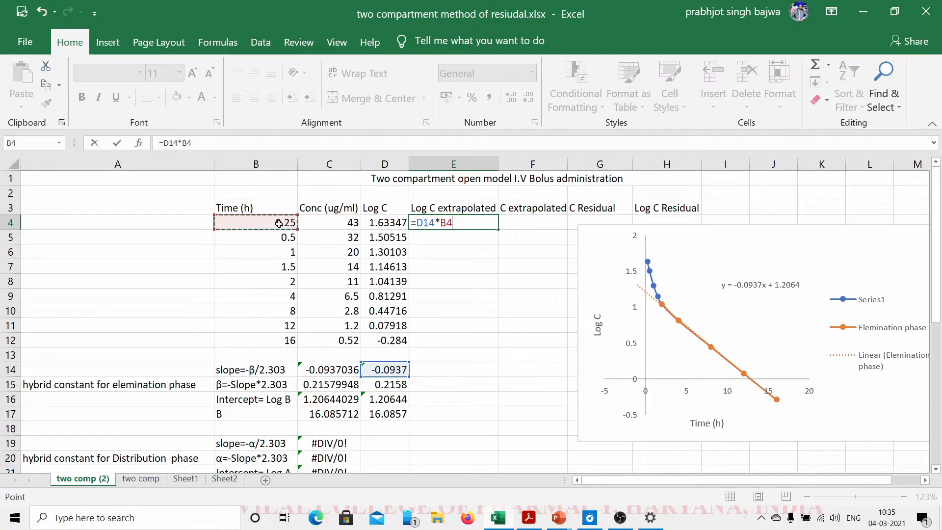
pyautogui.write('+')
pyautogui.click(395, 400)
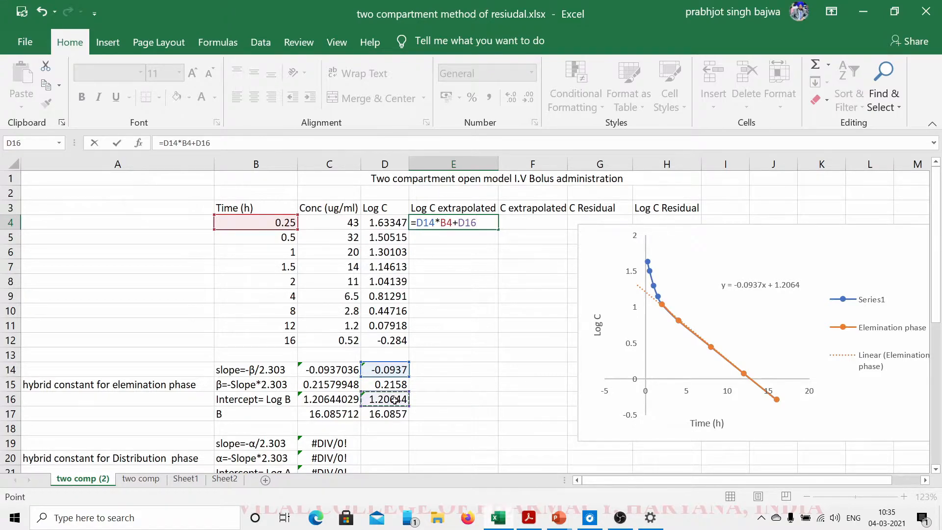
pyautogui.press('Return')
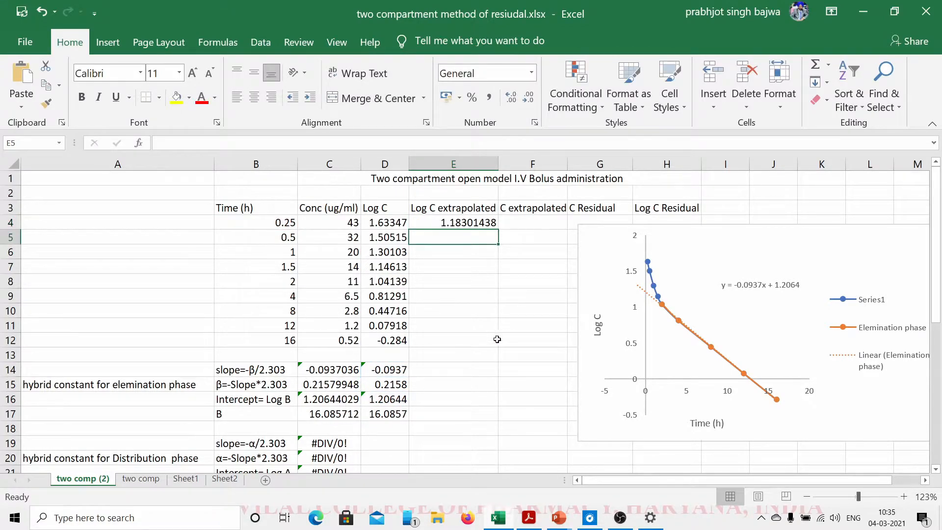
# - Fill the extrapolated Log C formula from E4 down to E12, and reselect E4 to check its cell references
pyautogui.click(437, 222)
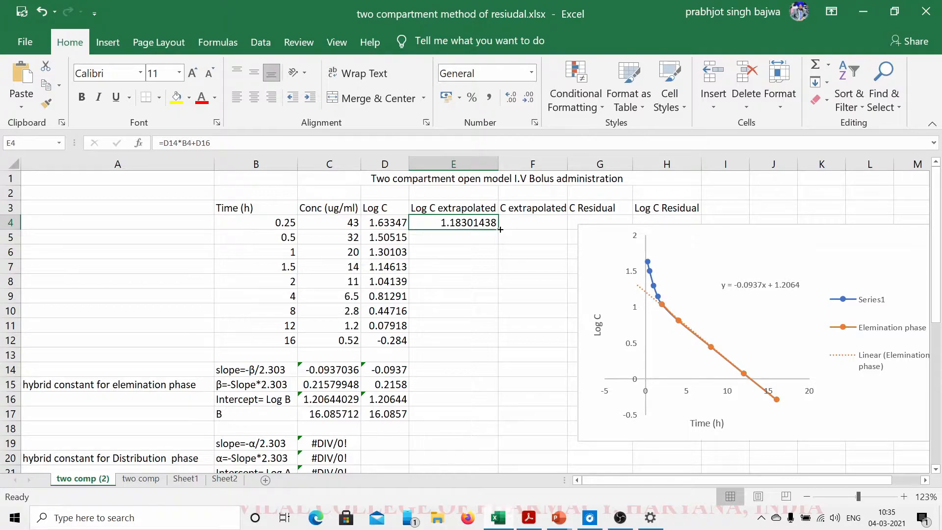
pyautogui.moveTo(500, 230); pyautogui.dragTo(499, 349)
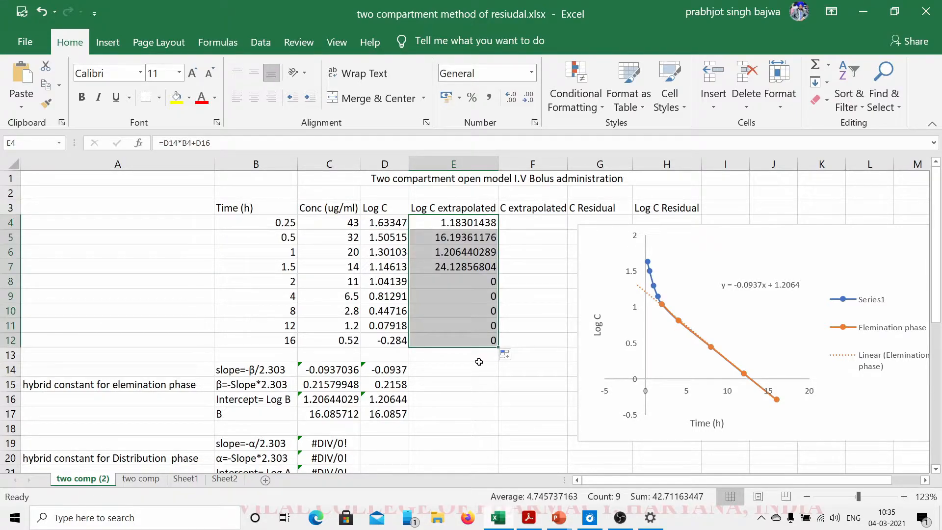
pyautogui.click(478, 361)
pyautogui.click(463, 224)
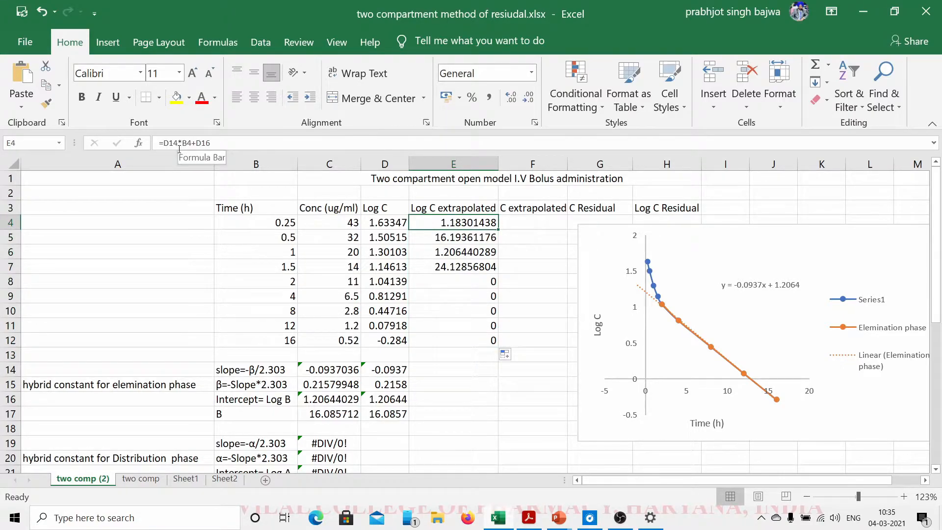
# - Check the copied formula's references in E5, and clear the extrapolated Log C formulas from E5:E12
pyautogui.click(438, 237)
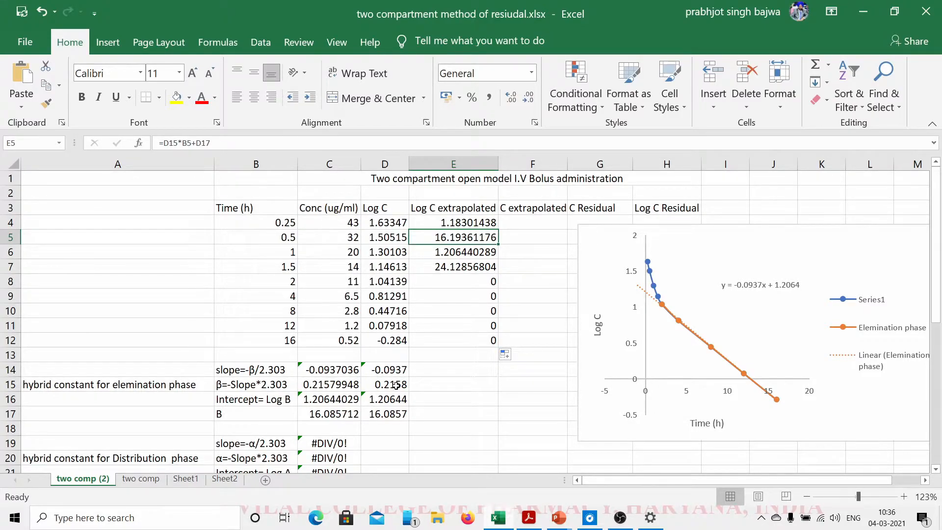
pyautogui.moveTo(455, 235); pyautogui.dragTo(467, 338)
pyautogui.press('Delete')
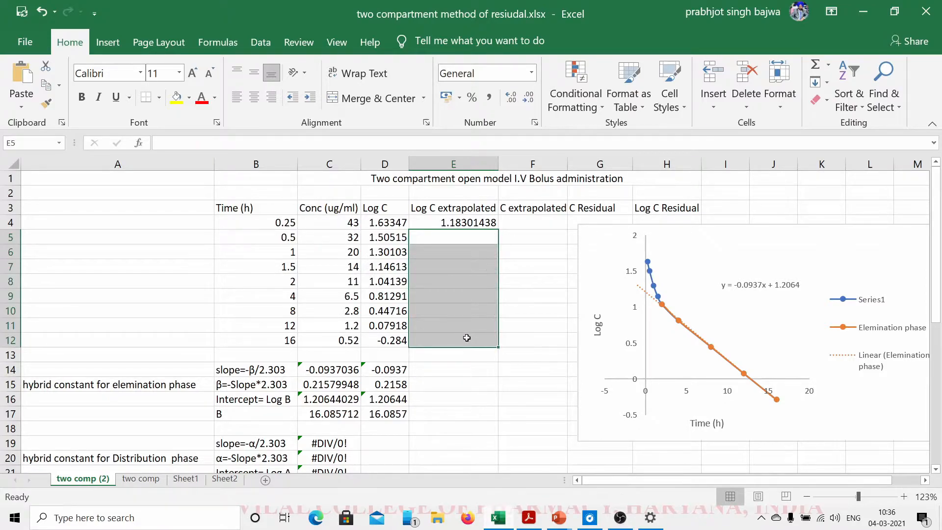
pyautogui.click(467, 386)
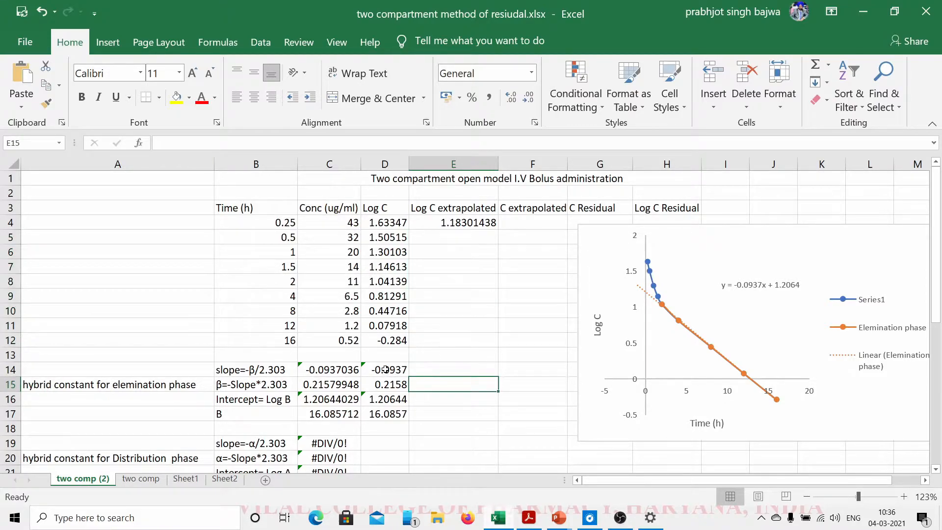
# - Define the workbook-scope name slope_elemination for the elimination slope in cell D14
pyautogui.click(385, 370)
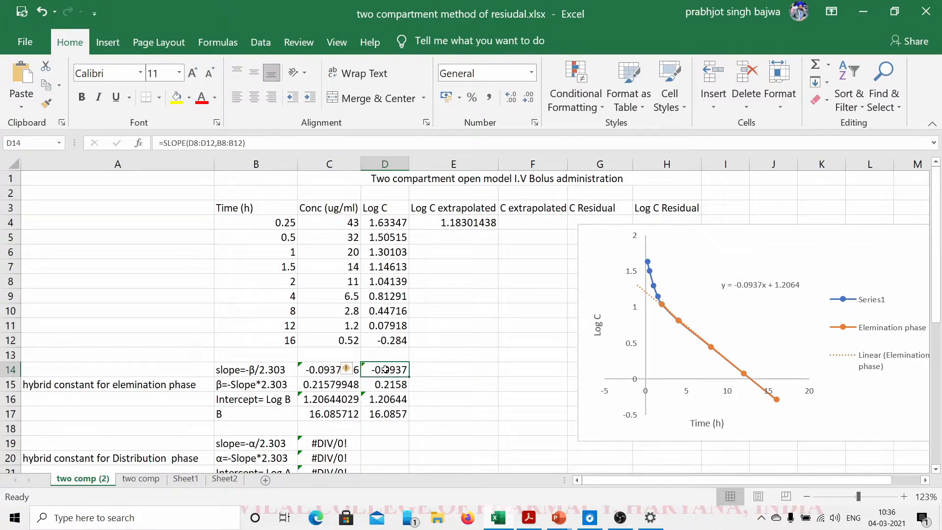
pyautogui.rightClick(385, 370)
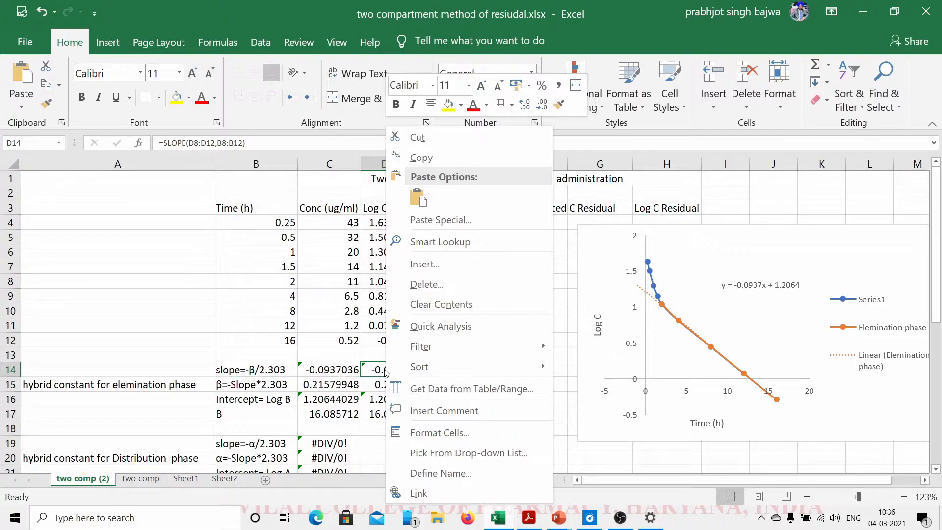
pyautogui.click(422, 473)
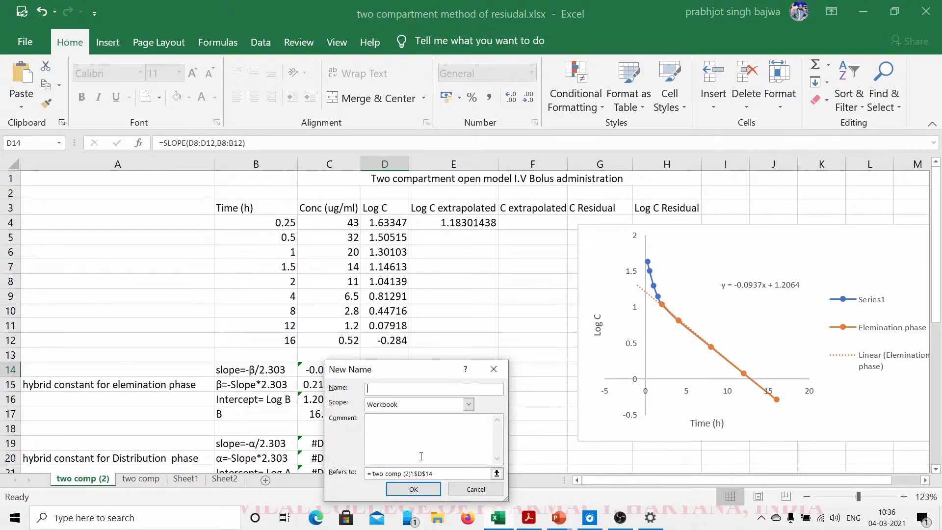
pyautogui.write('slopeeli')
pyautogui.write('emination')
pyautogui.click(393, 489)
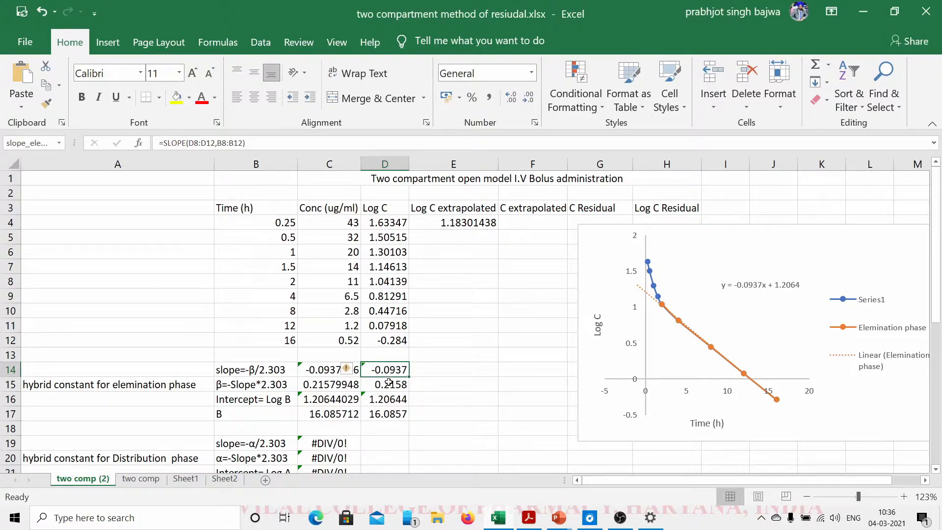
# - Define the workbook-scope name intercept_elelimination for the Log B intercept in cell D16
pyautogui.click(386, 398)
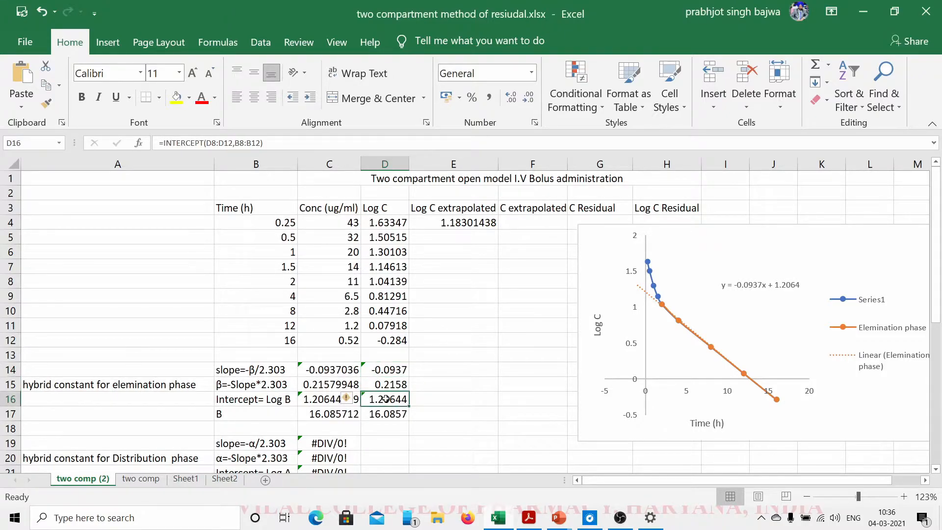
pyautogui.rightClick(386, 399)
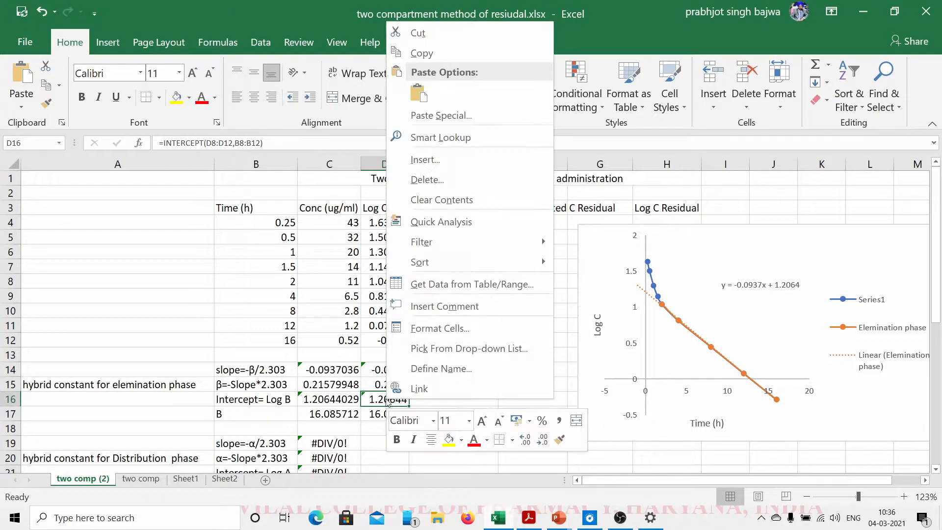
pyautogui.click(441, 367)
pyautogui.write('intercept_el')
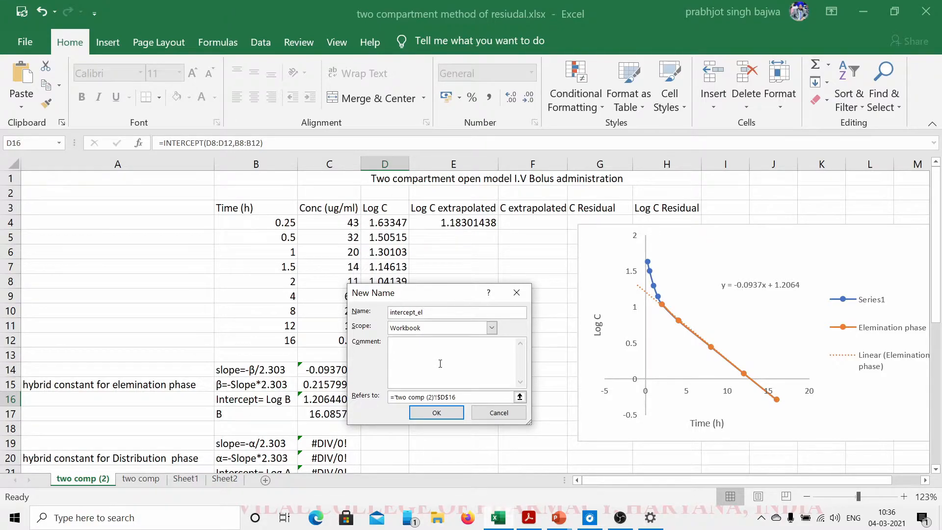
pyautogui.write('im')
pyautogui.press('BackSpace')
pyautogui.press('BackSpace')
pyautogui.write('elina')
pyautogui.press('BackSpace')
pyautogui.press('BackSpace')
pyautogui.write('mination')
pyautogui.click(442, 413)
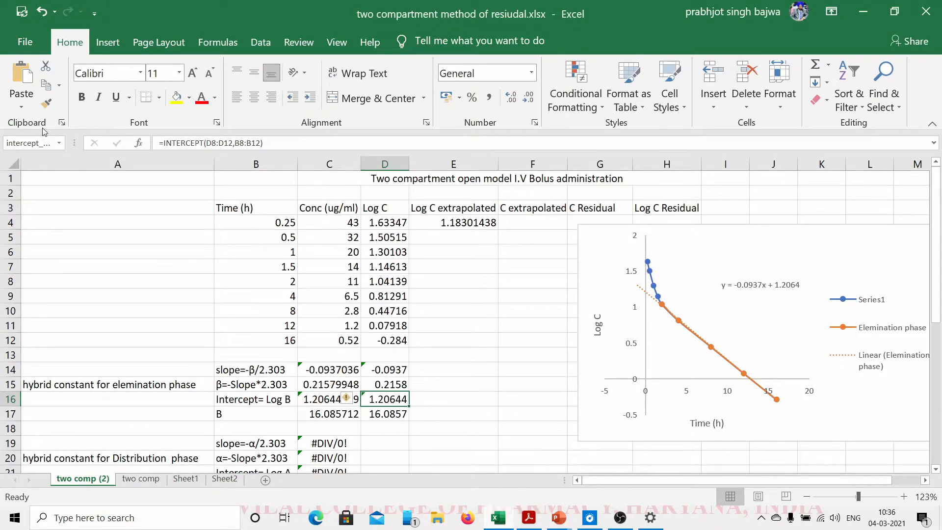
# - Widen the Name Box enough to show full cell names, and check the name assigned to D14
pyautogui.moveTo(75, 140); pyautogui.dragTo(91, 141)
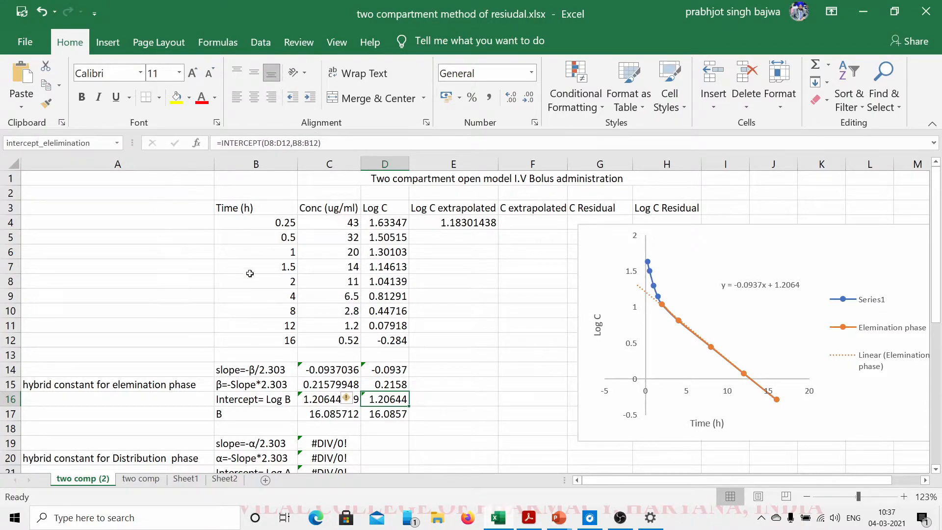
pyautogui.click(389, 370)
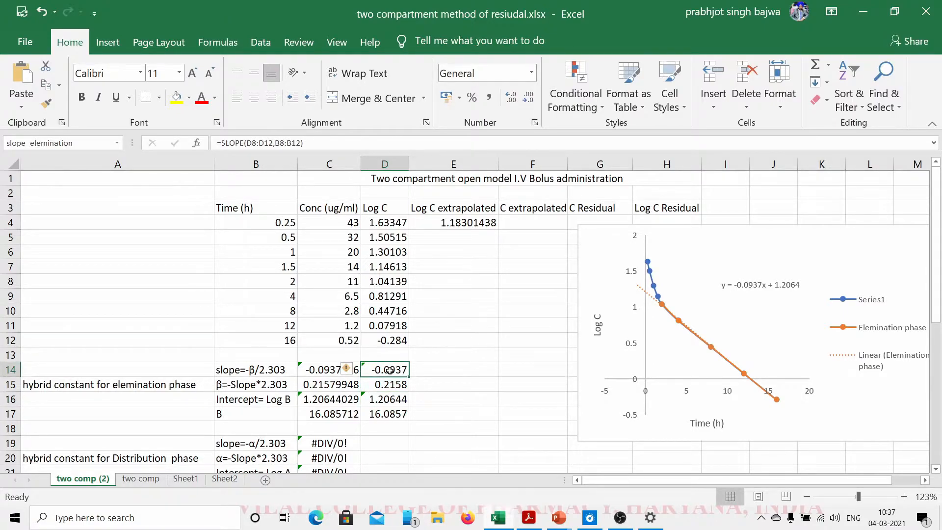
pyautogui.click(393, 355)
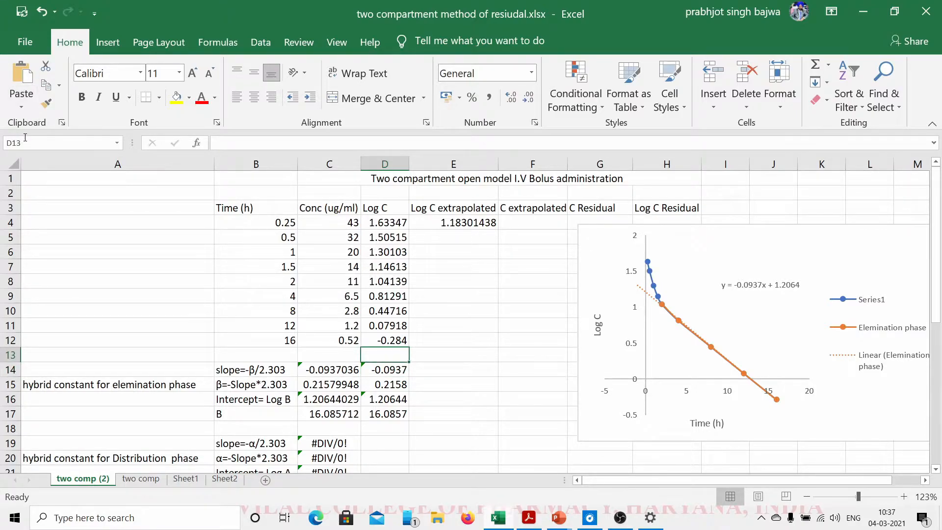
pyautogui.click(392, 372)
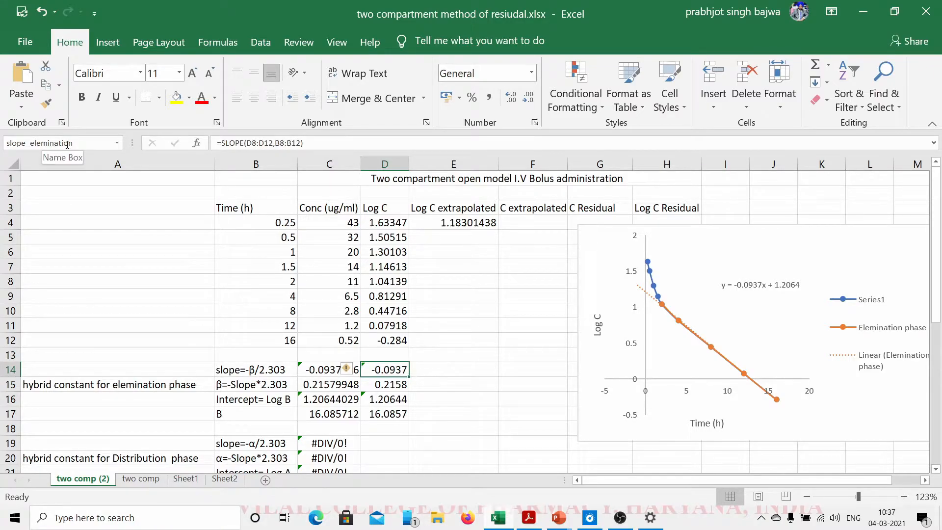
# - Replace the extrapolated Log C formula in E4 with =slope_elemination*B4+intercept_elelimination
pyautogui.click(461, 220)
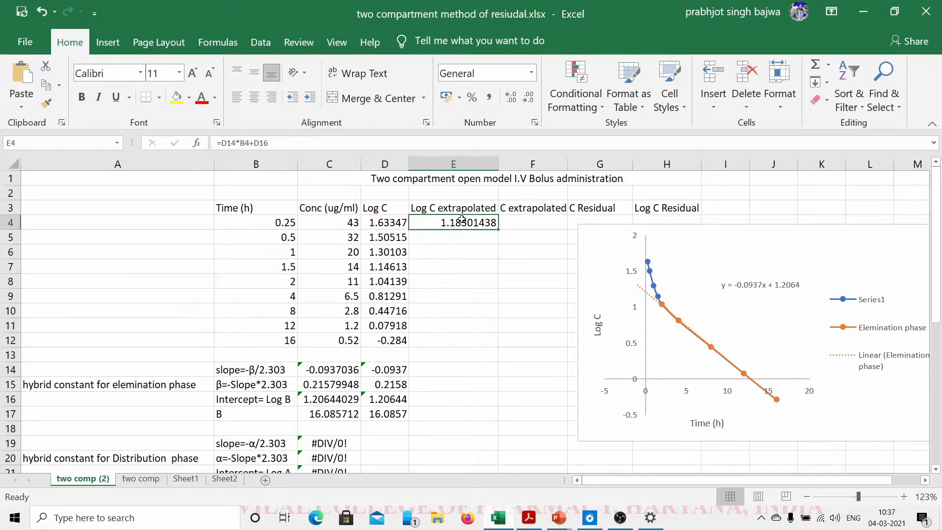
pyautogui.write('=')
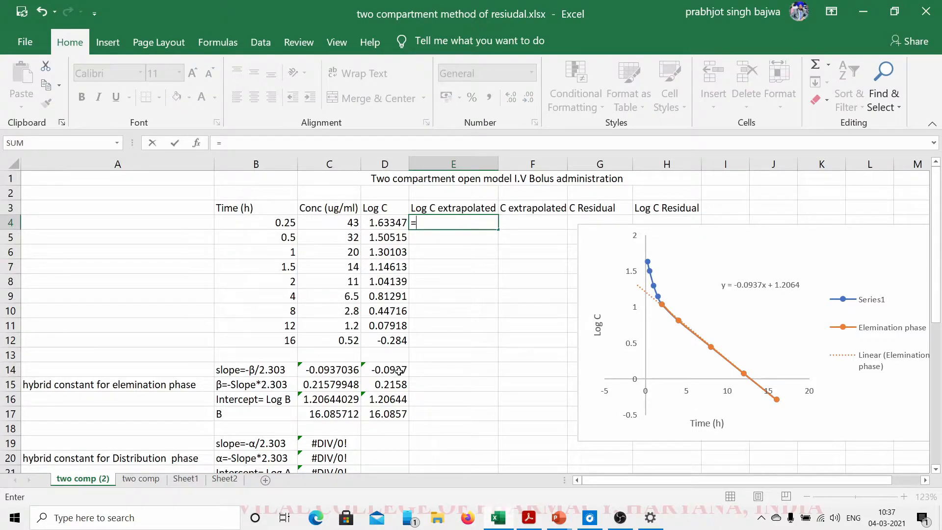
pyautogui.write('slope')
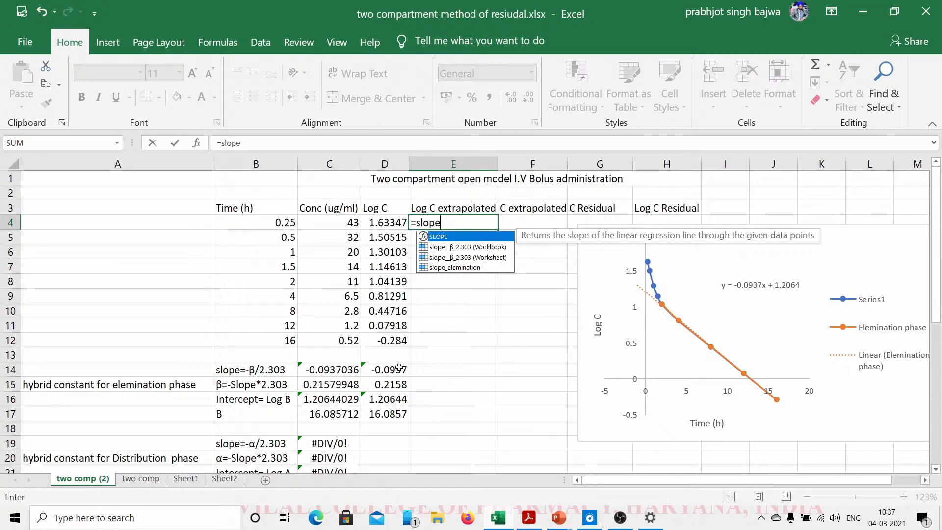
pyautogui.click(446, 270)
pyautogui.doubleClick(445, 269)
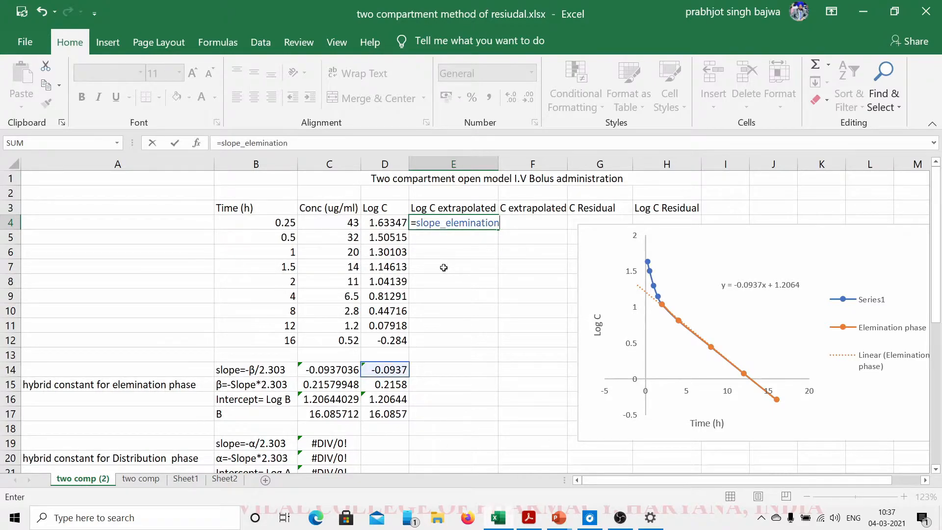
pyautogui.click(273, 224)
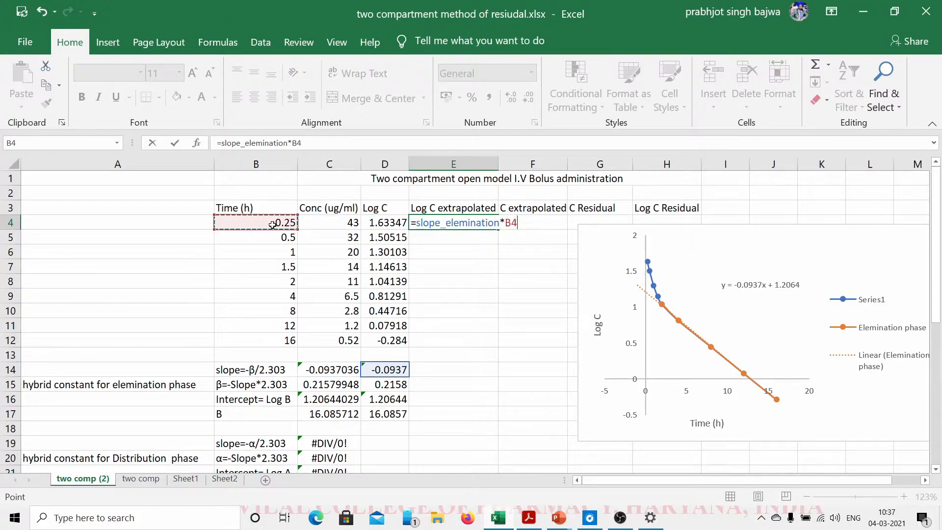
pyautogui.write('+ince')
pyautogui.press('BackSpace')
pyautogui.press('BackSpace')
pyautogui.write('tercept')
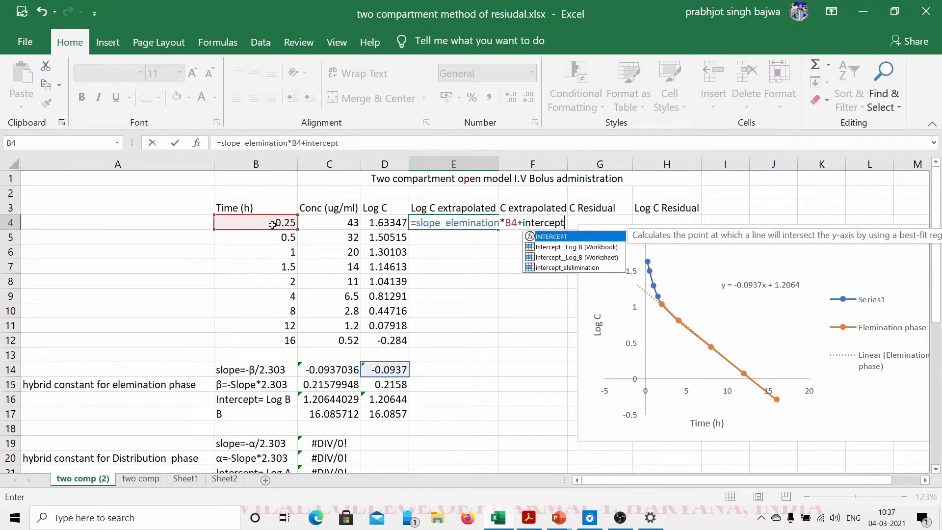
pyautogui.click(558, 269)
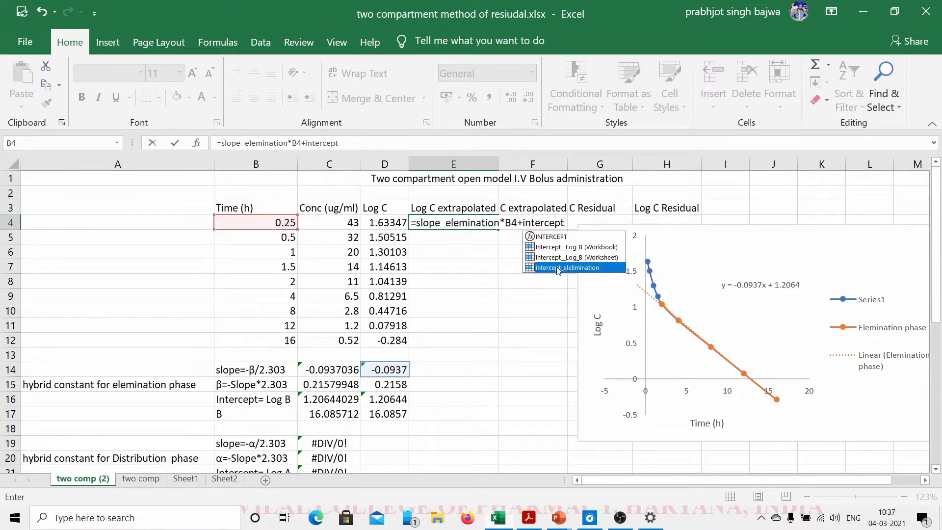
pyautogui.doubleClick(558, 269)
pyautogui.press('Return')
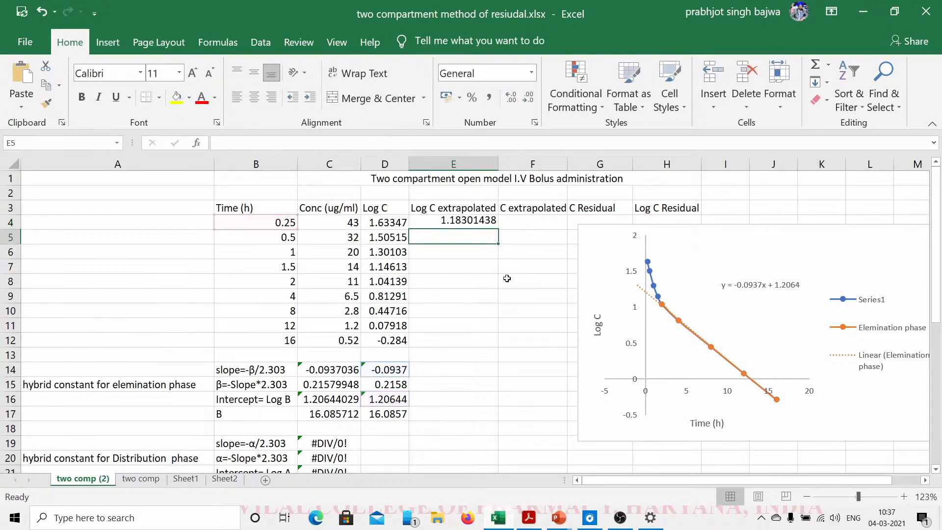
# - Fill the named-constant formula from E4 down to E12, and check the time references in E4, E5 and E6
pyautogui.click(463, 222)
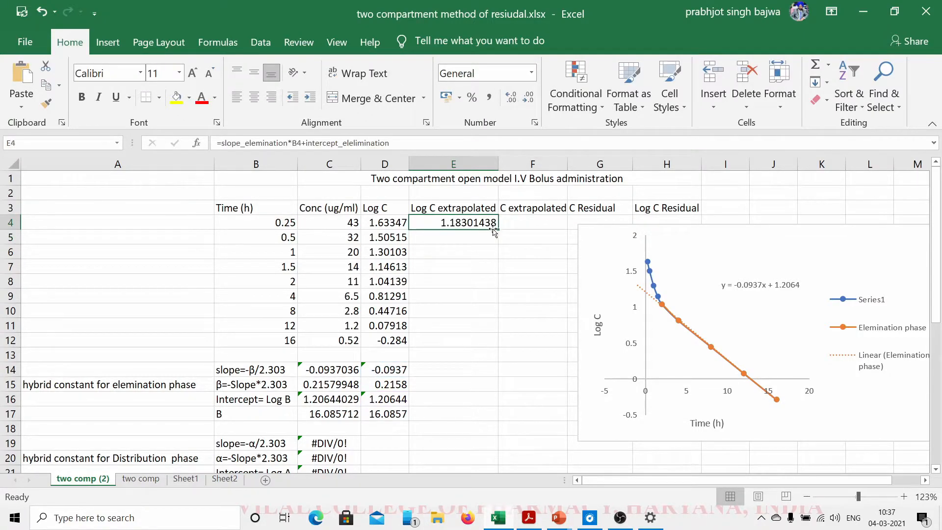
pyautogui.moveTo(497, 229); pyautogui.dragTo(496, 348)
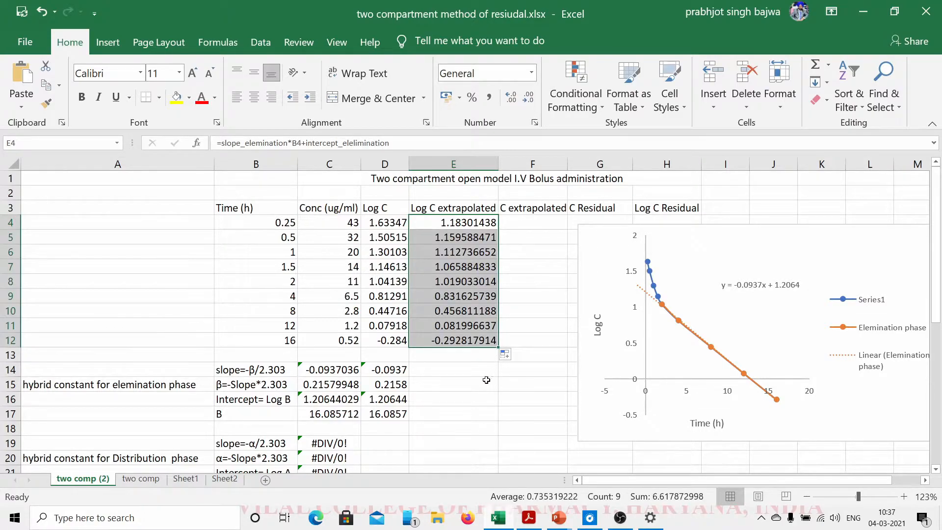
pyautogui.click(484, 381)
pyautogui.click(453, 223)
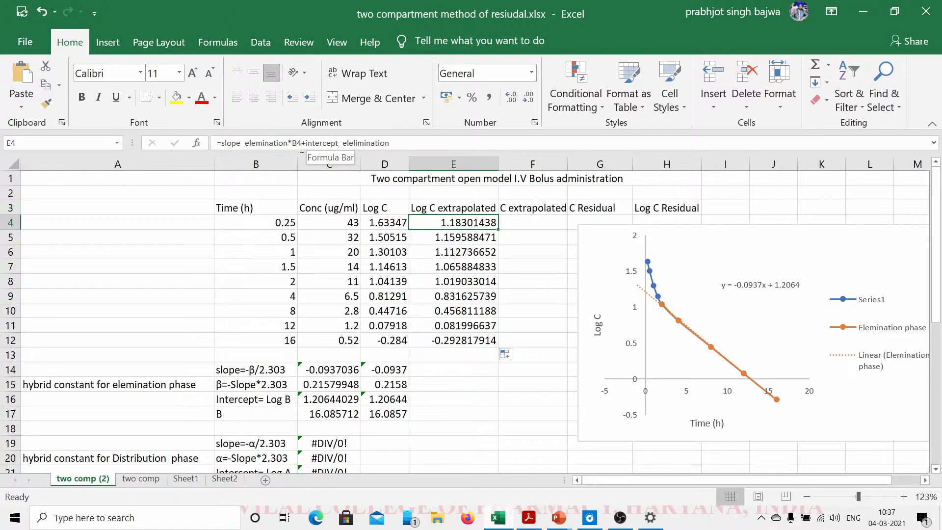
pyautogui.press('Down')
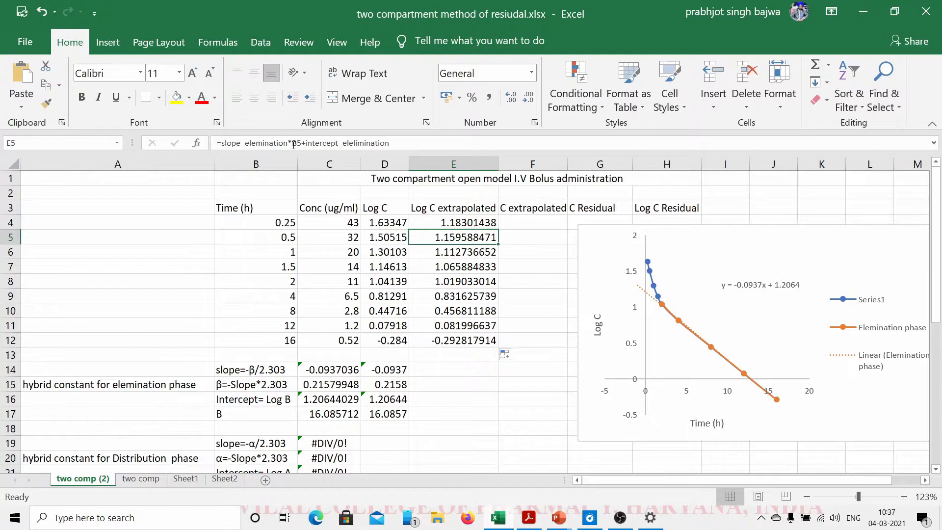
pyautogui.click(447, 253)
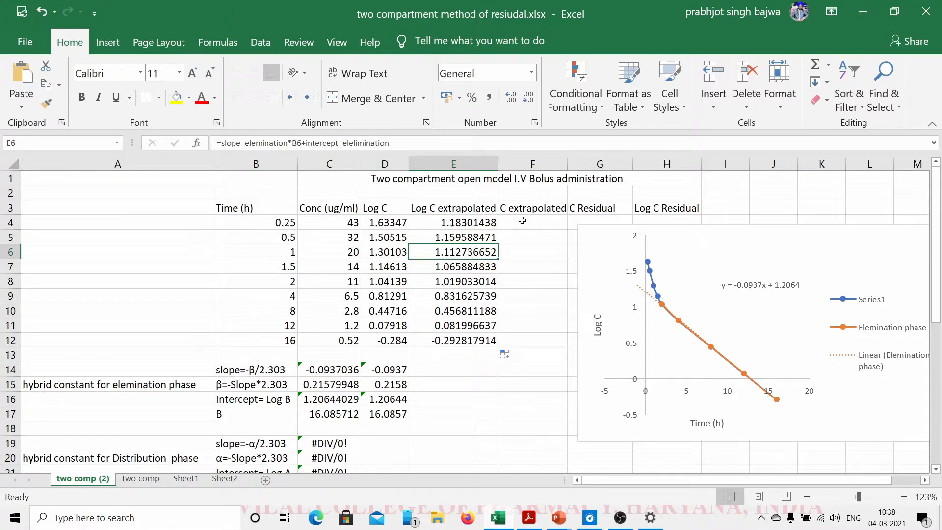
# - Move the chart off the C Residual column, and clear the extrapolated Log C values in E8:E12
pyautogui.moveTo(591, 240); pyautogui.dragTo(670, 240)
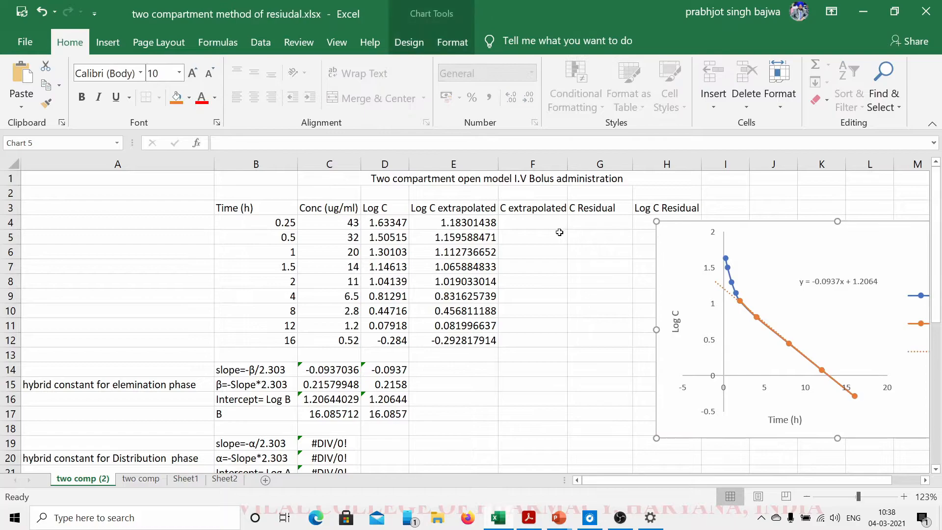
pyautogui.click(534, 223)
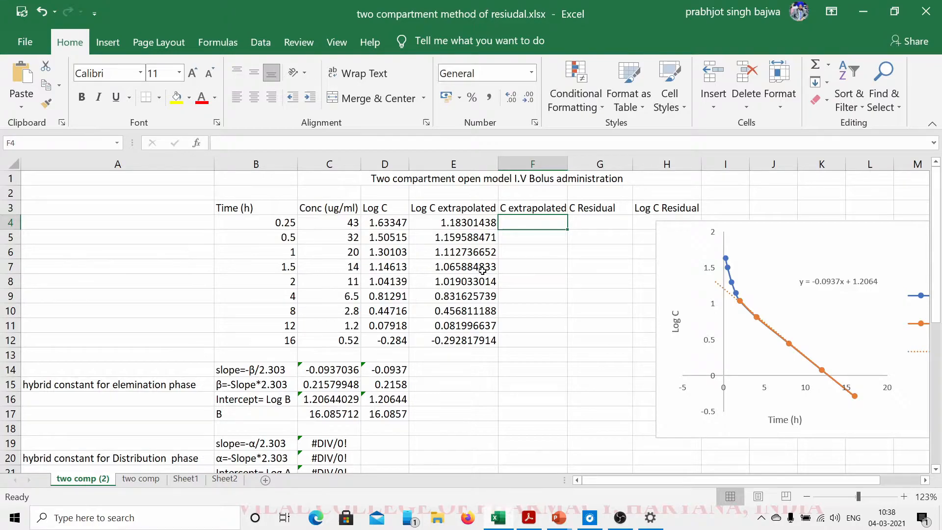
pyautogui.moveTo(473, 282); pyautogui.dragTo(473, 344)
pyautogui.press('Delete')
pyautogui.click(554, 311)
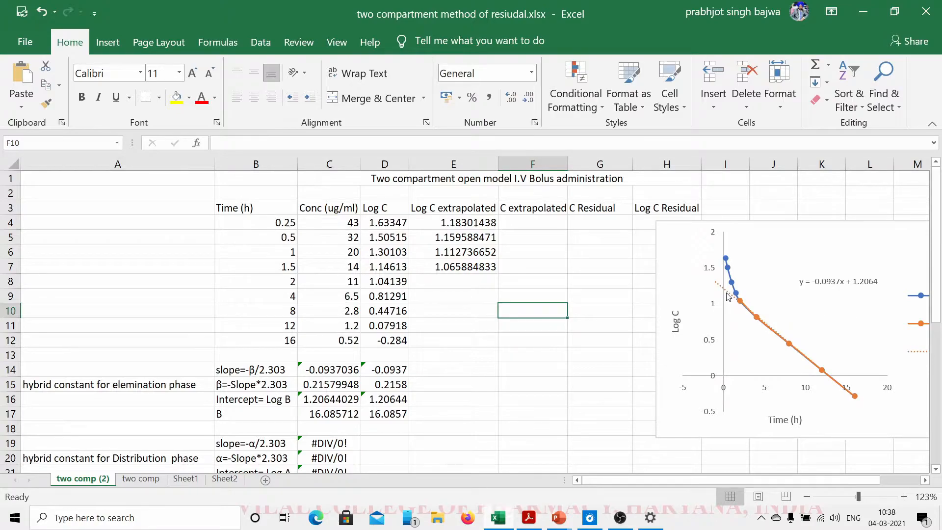
# - Calculate the first extrapolated concentration in F4 with the formula =10^E4
pyautogui.click(525, 224)
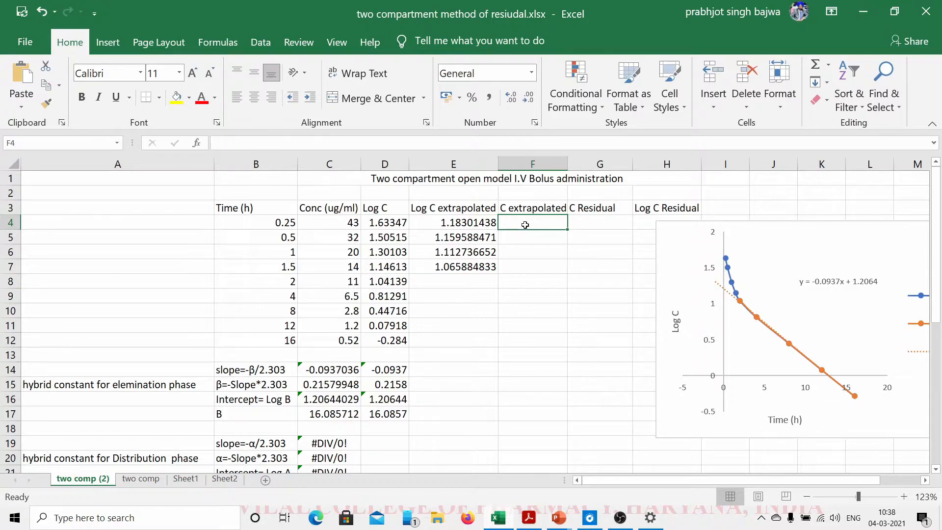
pyautogui.write('=10^')
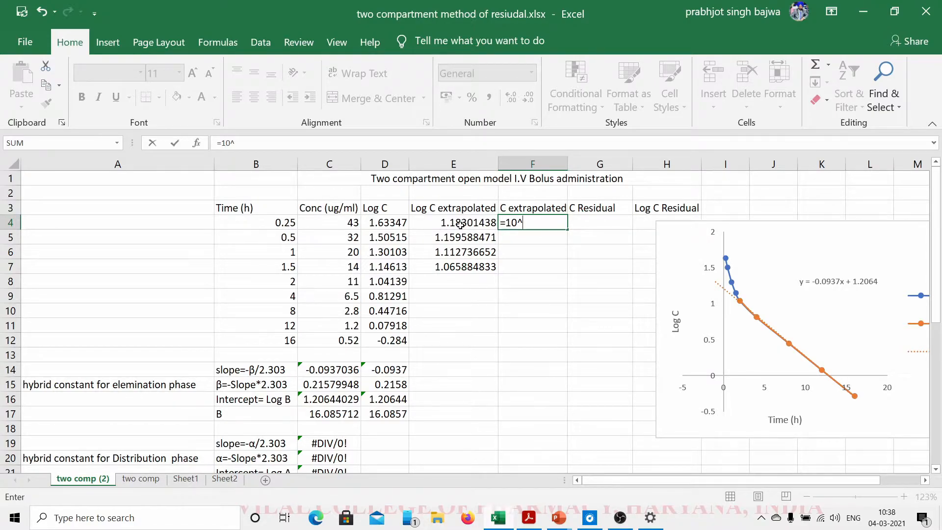
pyautogui.click(445, 224)
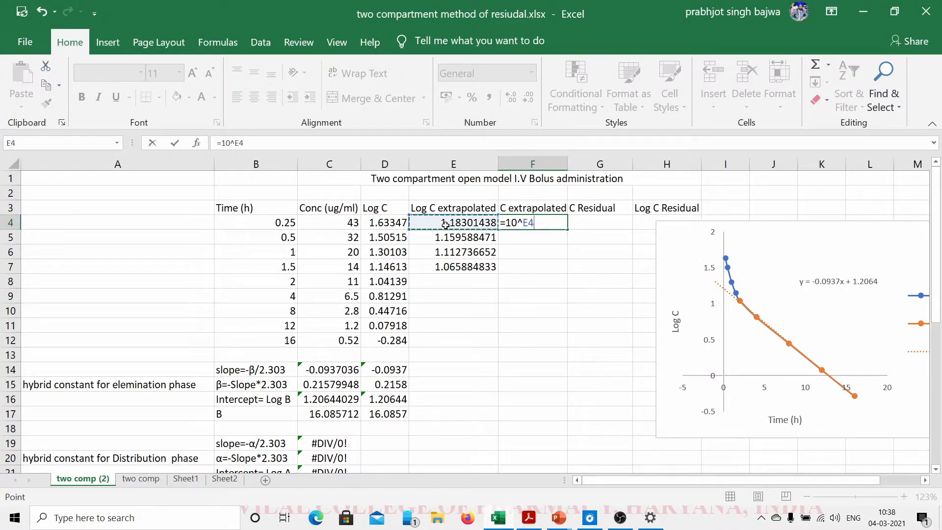
pyautogui.press('Return')
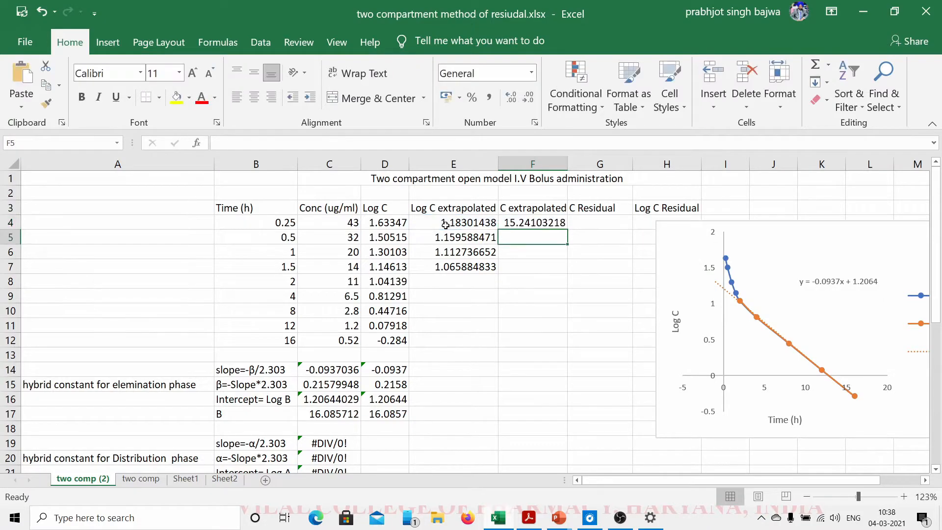
# - Fill the extrapolated concentration formula from F4 down to F7
pyautogui.click(525, 223)
pyautogui.moveTo(568, 229); pyautogui.dragTo(564, 271)
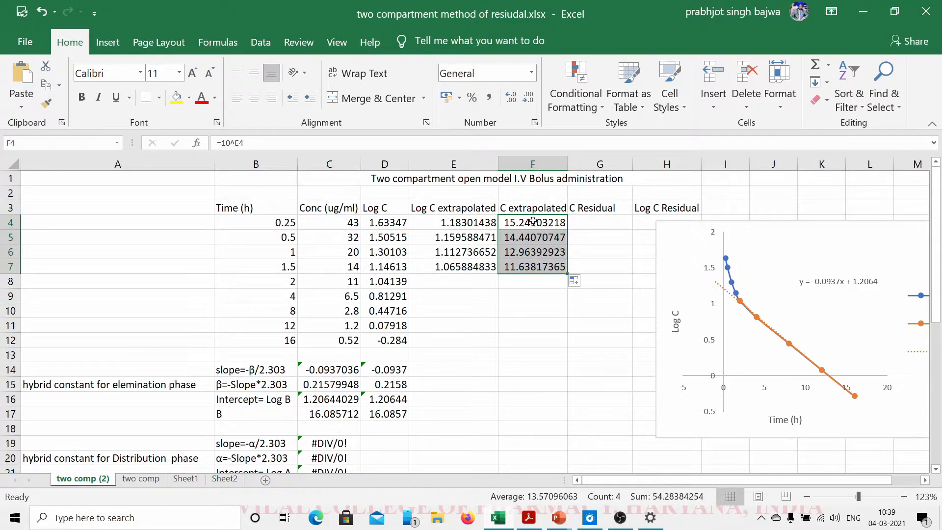
pyautogui.click(534, 283)
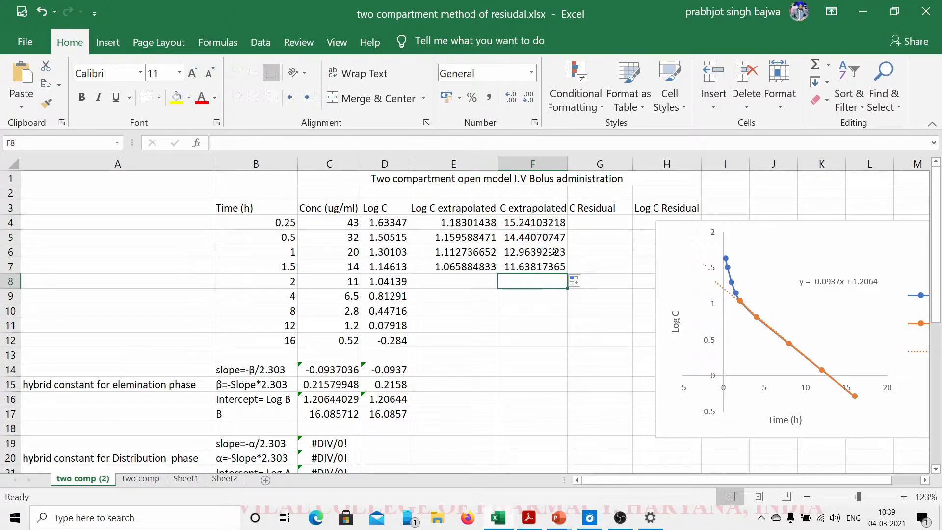
# - Calculate the C Residual values in G4:G7, entering =C4-F4 in G4 and filling it down
pyautogui.click(589, 222)
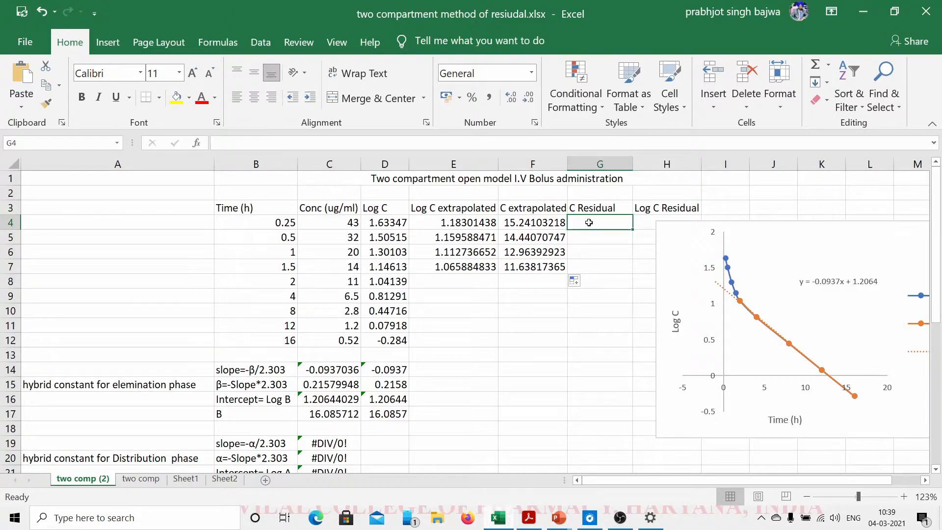
pyautogui.write('=')
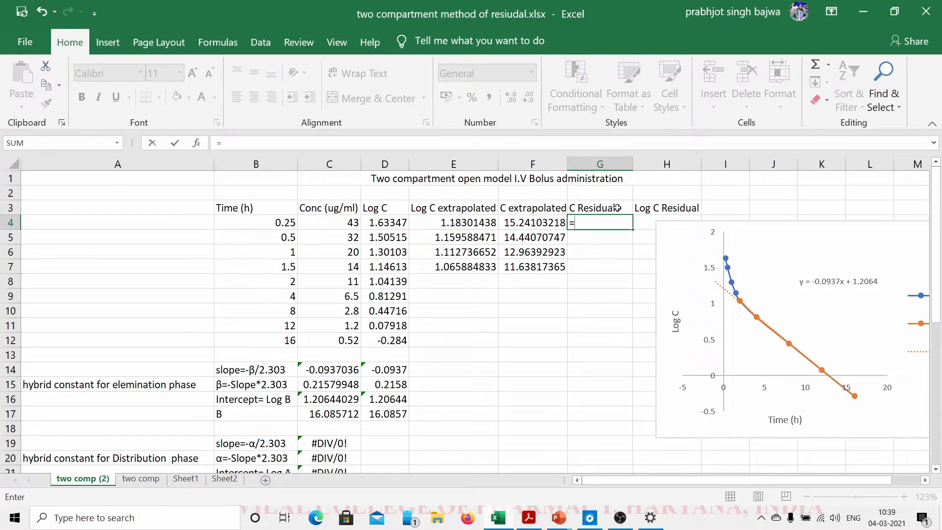
pyautogui.click(338, 222)
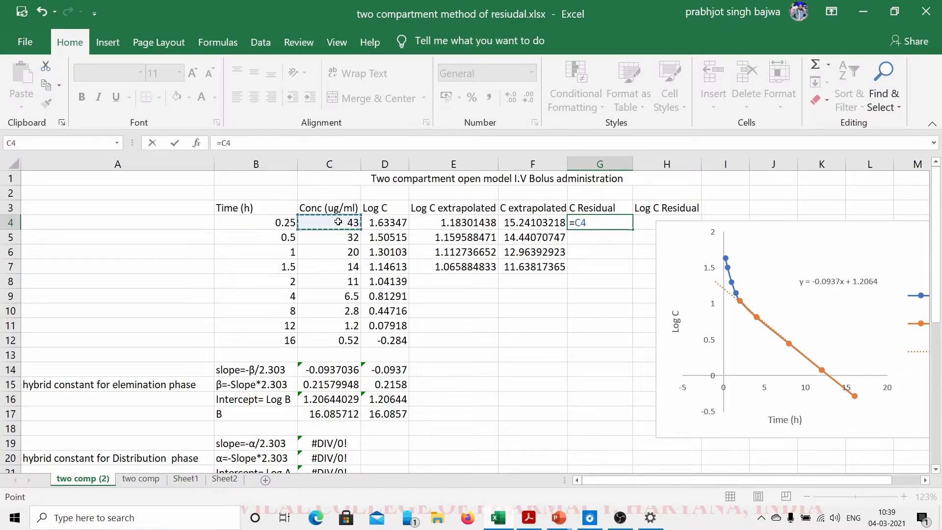
pyautogui.write('-')
pyautogui.click(540, 222)
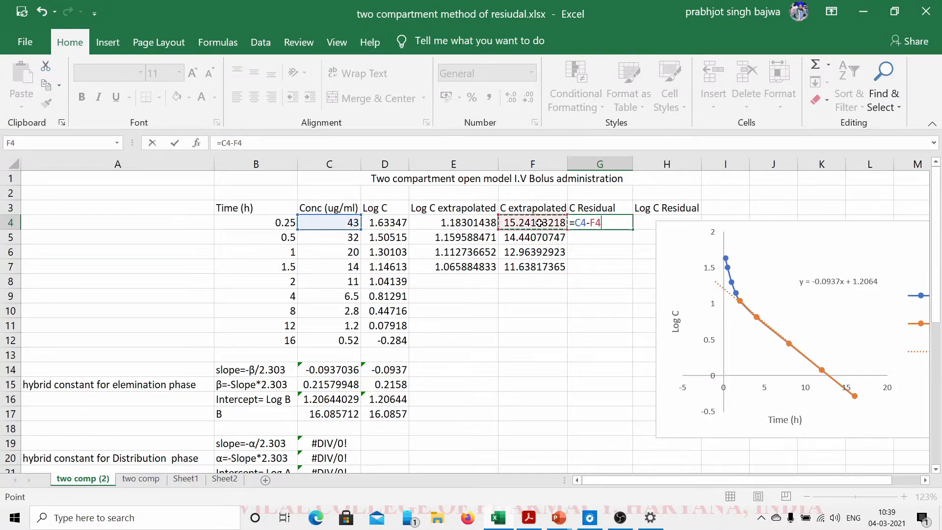
pyautogui.press('Return')
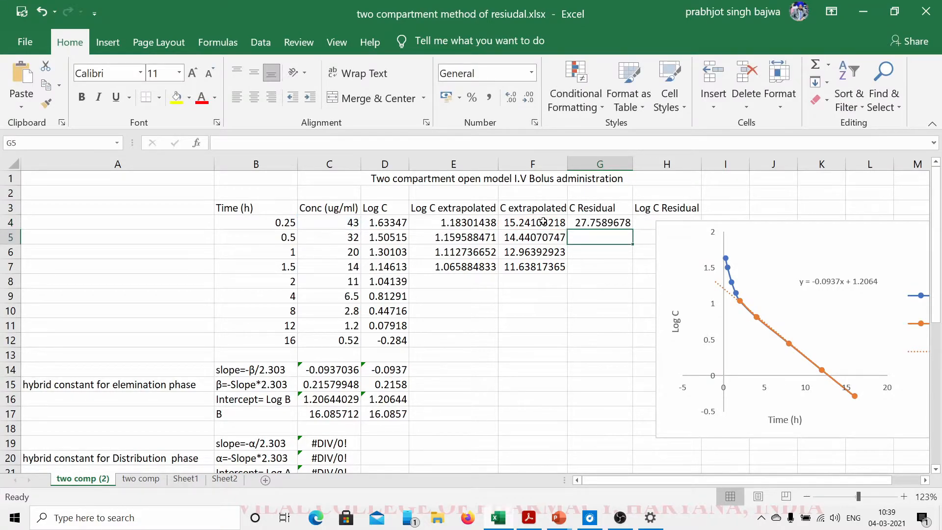
pyautogui.click(606, 222)
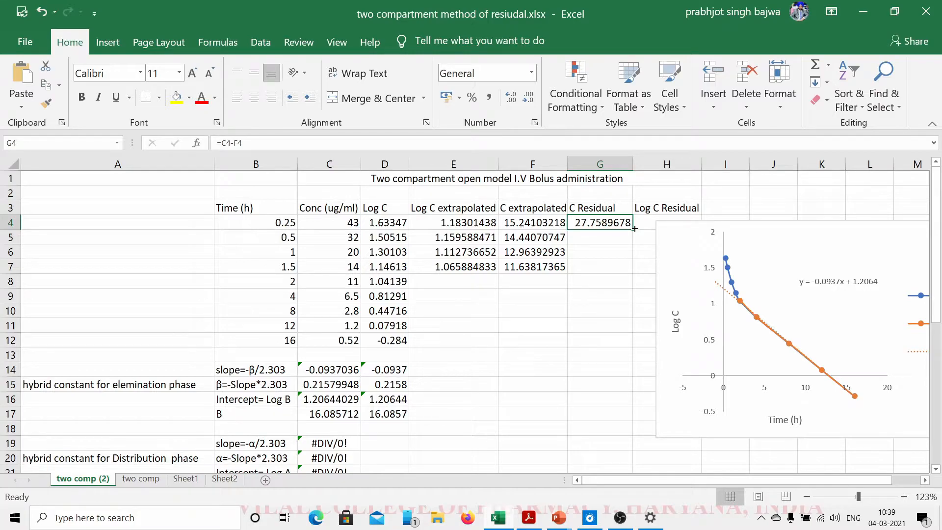
pyautogui.moveTo(635, 228); pyautogui.dragTo(631, 274)
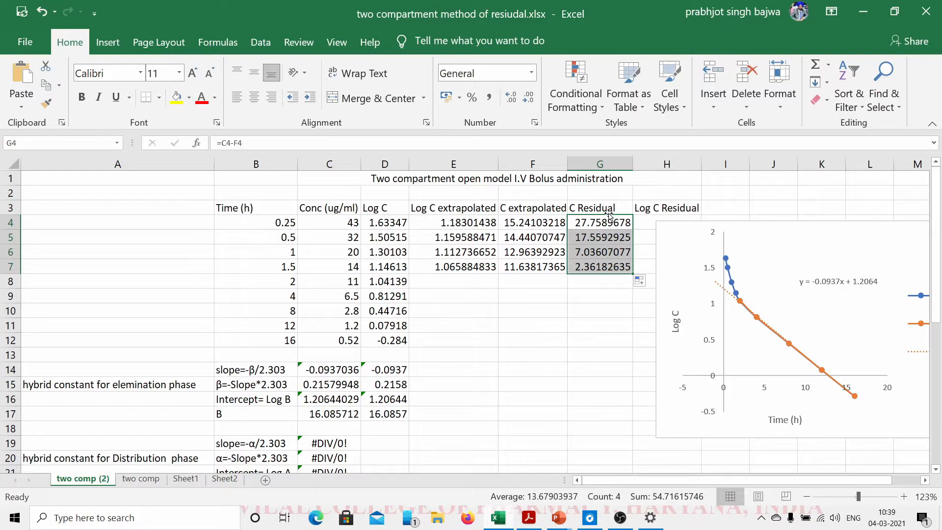
# - Move the chart off the Log C Residual column, and fill H4:H7 with the logarithm of the residuals, starting with =LOG(G4)
pyautogui.moveTo(674, 228); pyautogui.dragTo(772, 225)
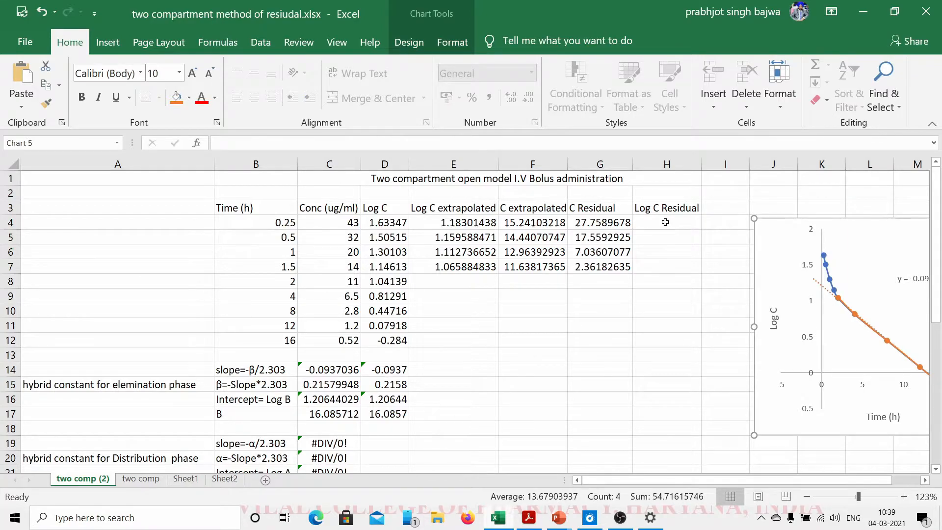
pyautogui.click(666, 222)
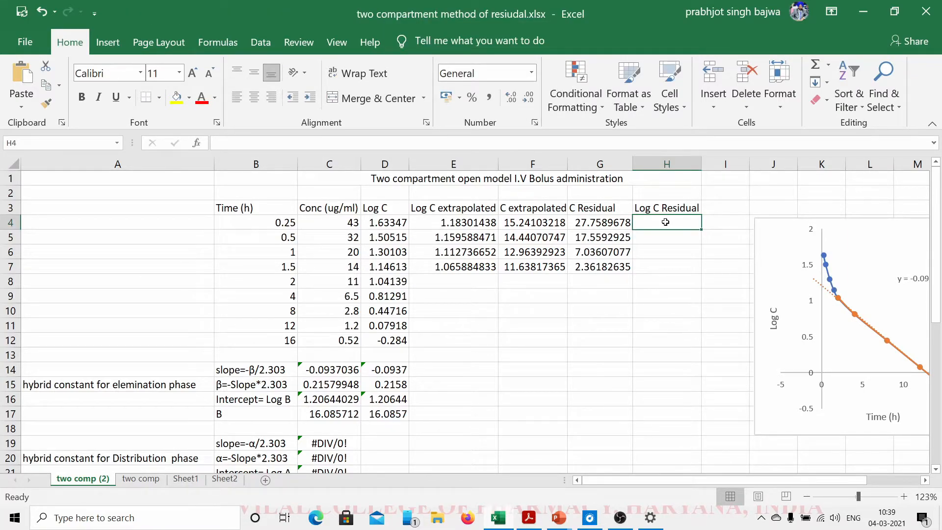
pyautogui.write('=log')
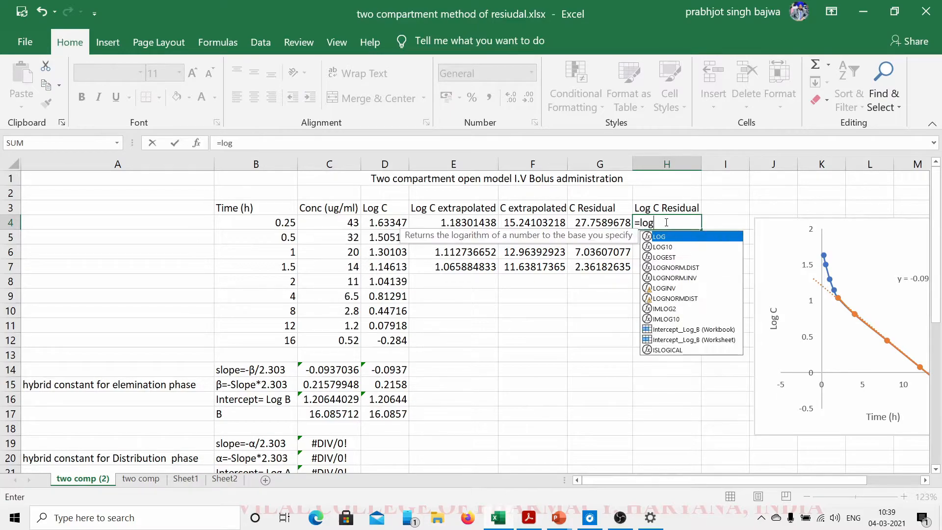
pyautogui.write('(')
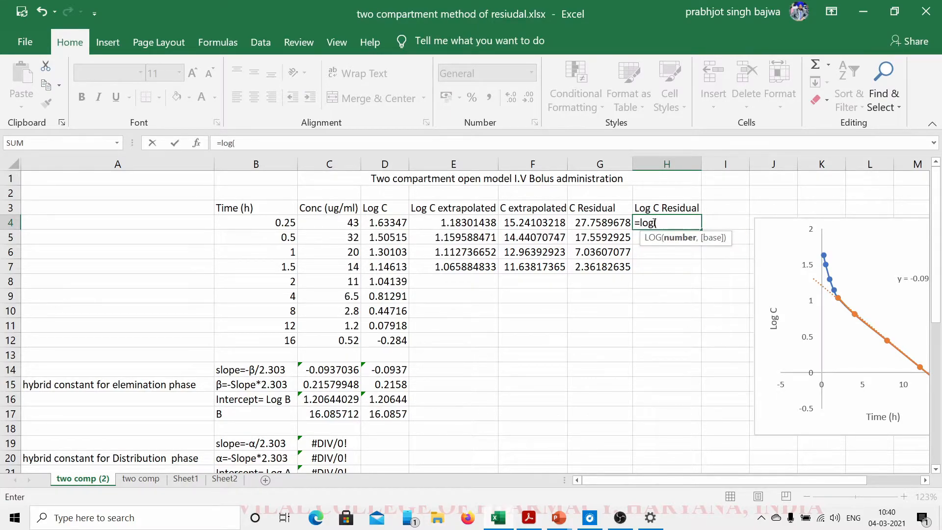
pyautogui.click(602, 224)
pyautogui.write(')')
pyautogui.press('Return')
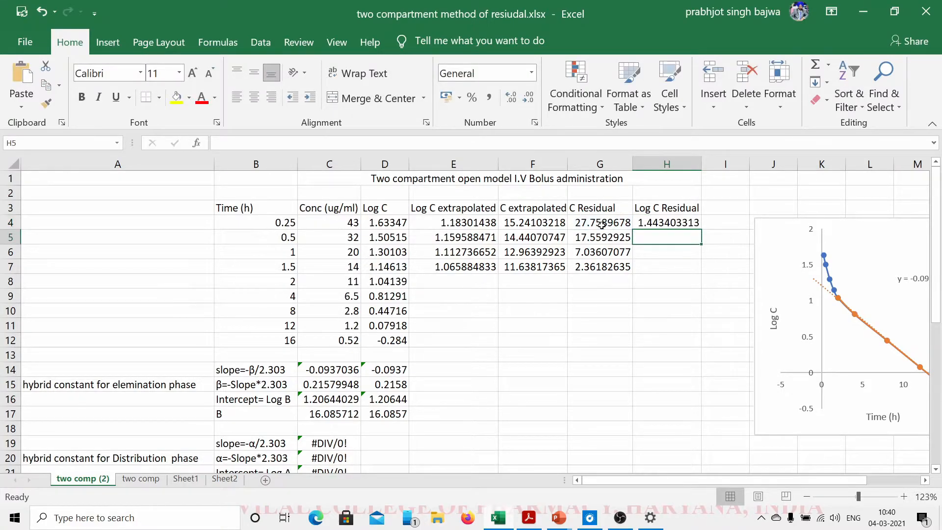
pyautogui.click(681, 219)
pyautogui.moveTo(701, 230); pyautogui.dragTo(698, 268)
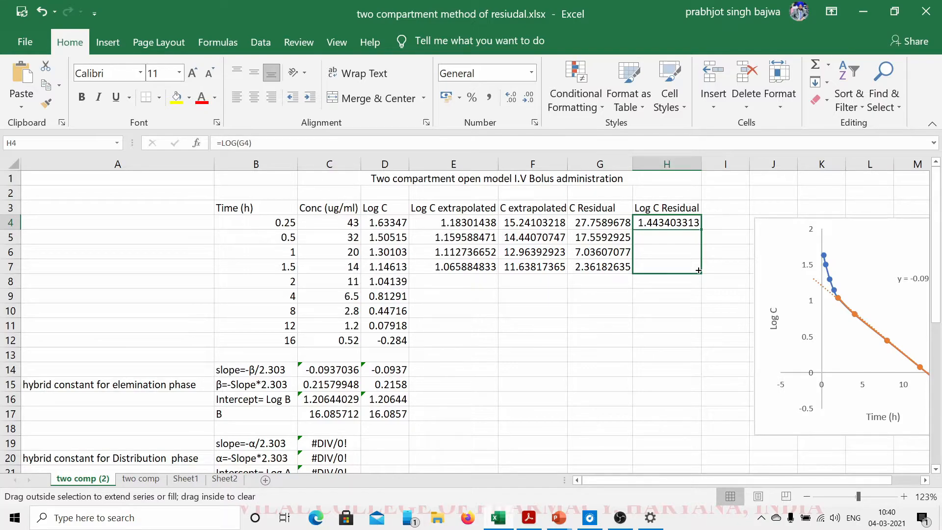
pyautogui.moveTo(699, 270); pyautogui.dragTo(699, 270)
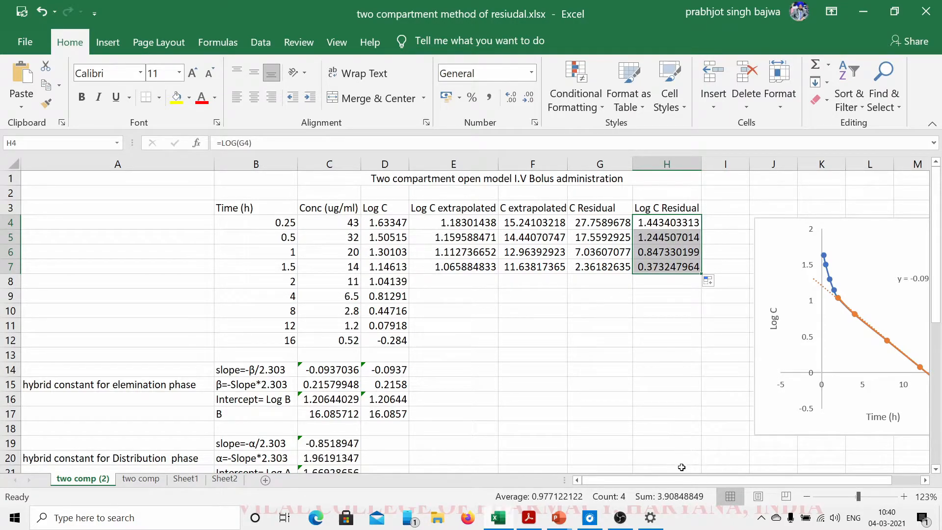
# - Add a chart series named Distribution phase with the times in B4:B7 as its X values
pyautogui.moveTo(678, 482); pyautogui.dragTo(701, 482)
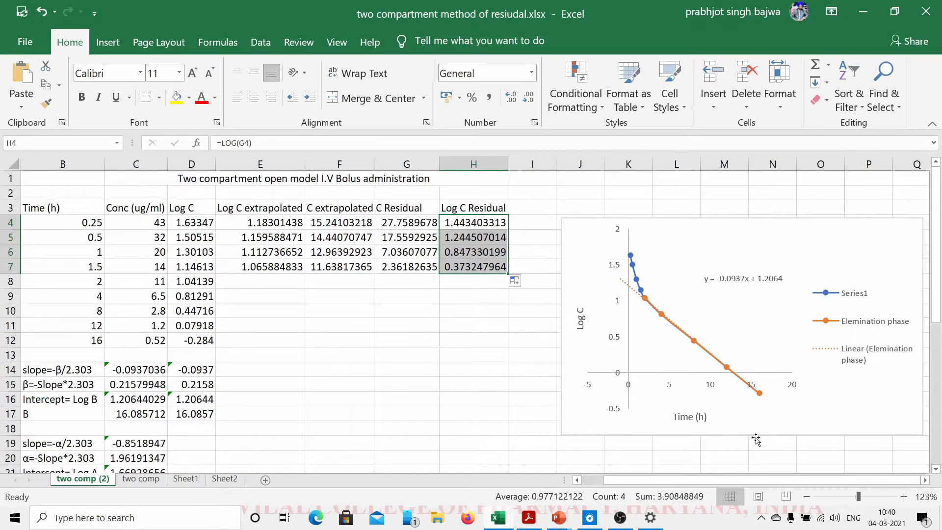
pyautogui.click(664, 348)
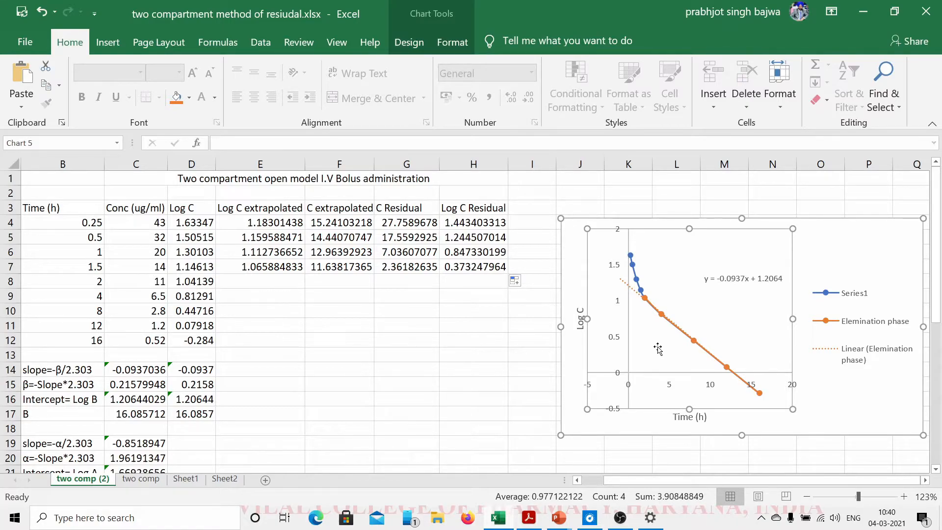
pyautogui.rightClick(658, 349)
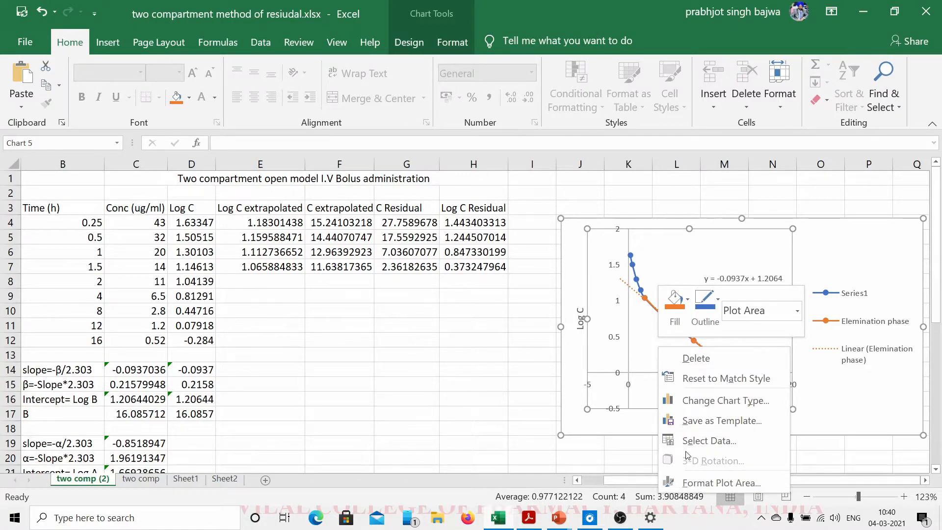
pyautogui.click(709, 440)
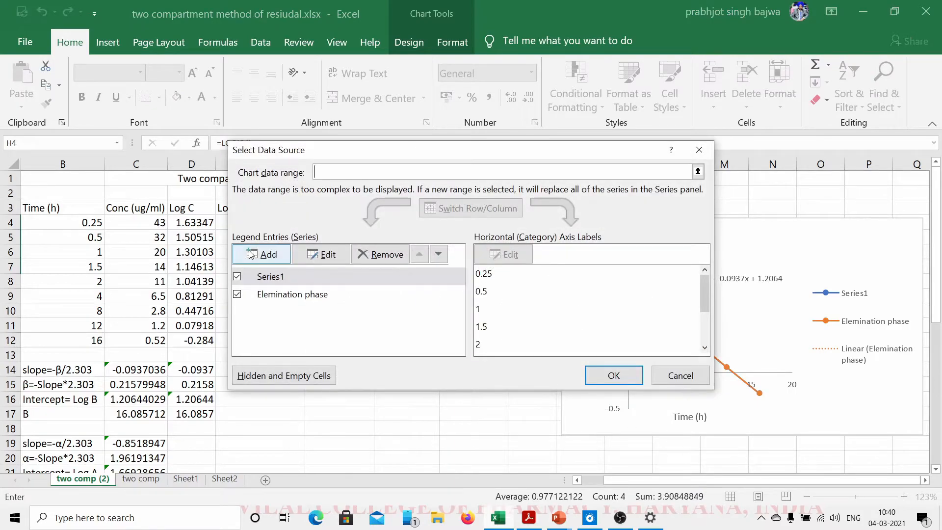
pyautogui.click(265, 254)
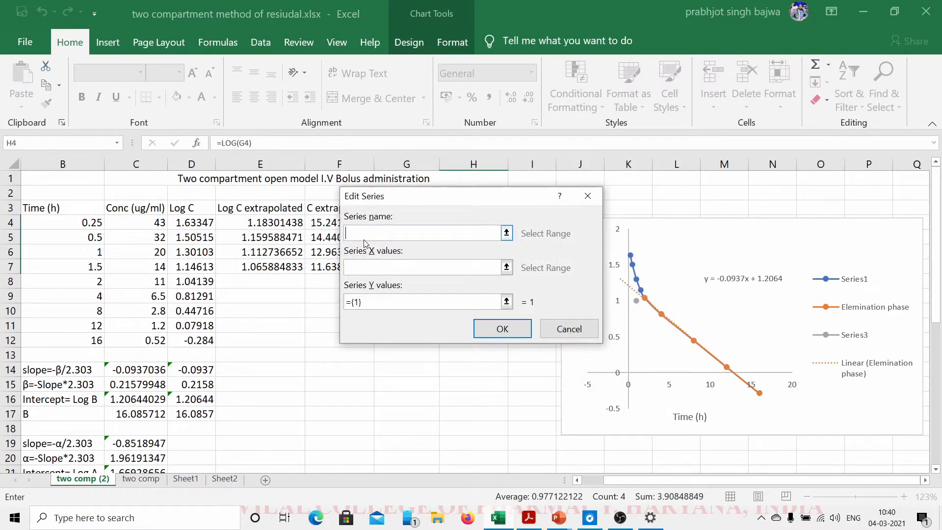
pyautogui.write('Distribution phase')
pyautogui.click(507, 267)
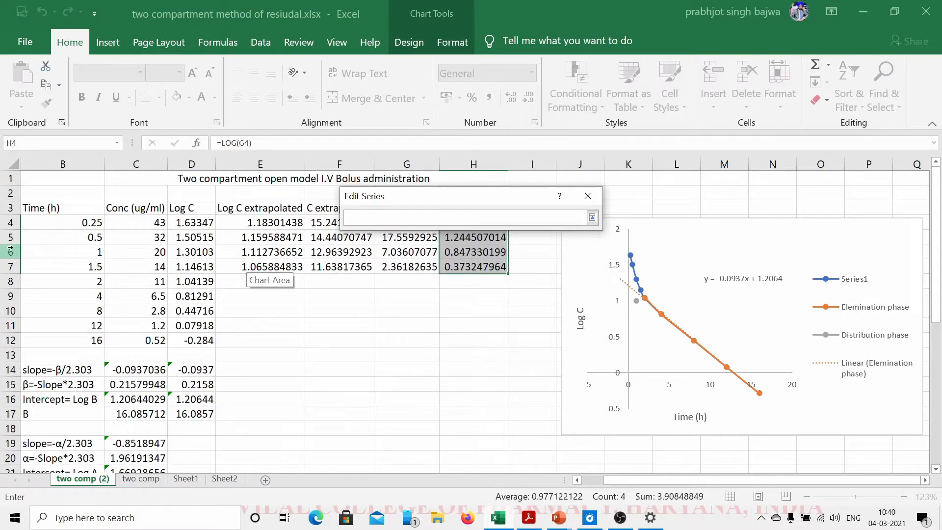
pyautogui.moveTo(64, 223); pyautogui.dragTo(66, 268)
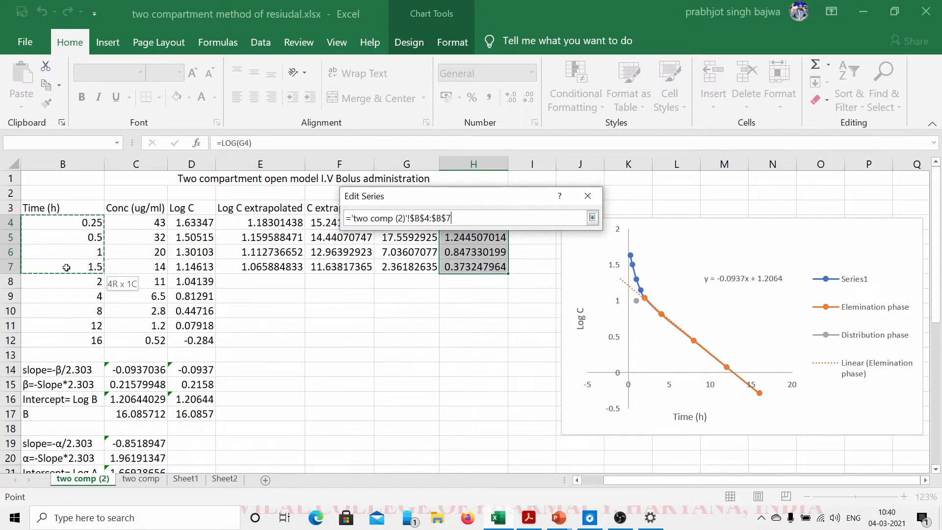
pyautogui.click(593, 218)
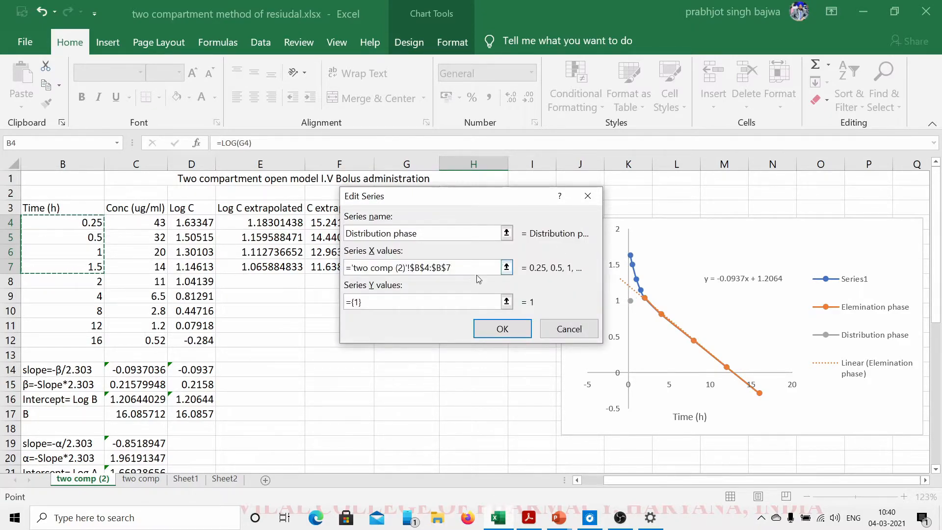
# - Set the Distribution phase series' Y values to the Log C Residual cells H4:H7 and apply the chart data changes
pyautogui.click(412, 301)
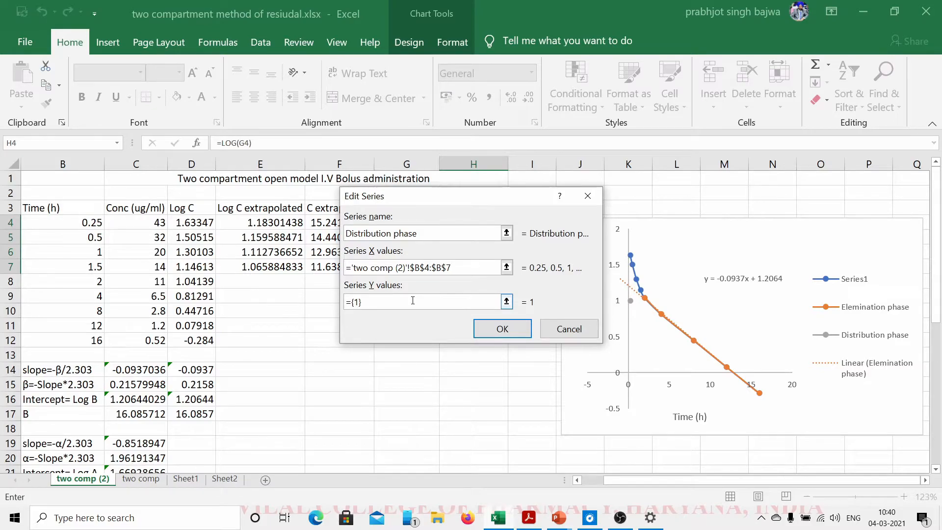
pyautogui.press('BackSpace')
pyautogui.click(507, 301)
pyautogui.moveTo(461, 201); pyautogui.dragTo(657, 221)
pyautogui.moveTo(473, 224); pyautogui.dragTo(471, 266)
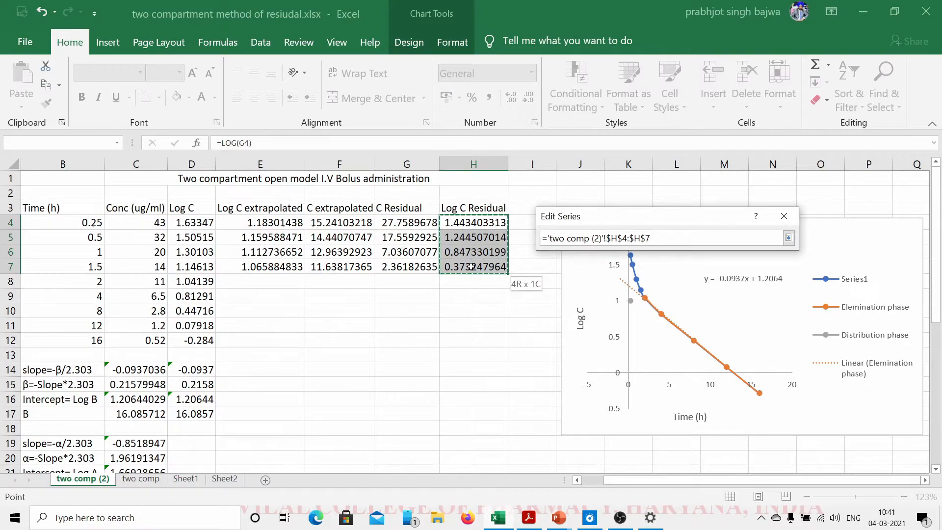
pyautogui.click(788, 238)
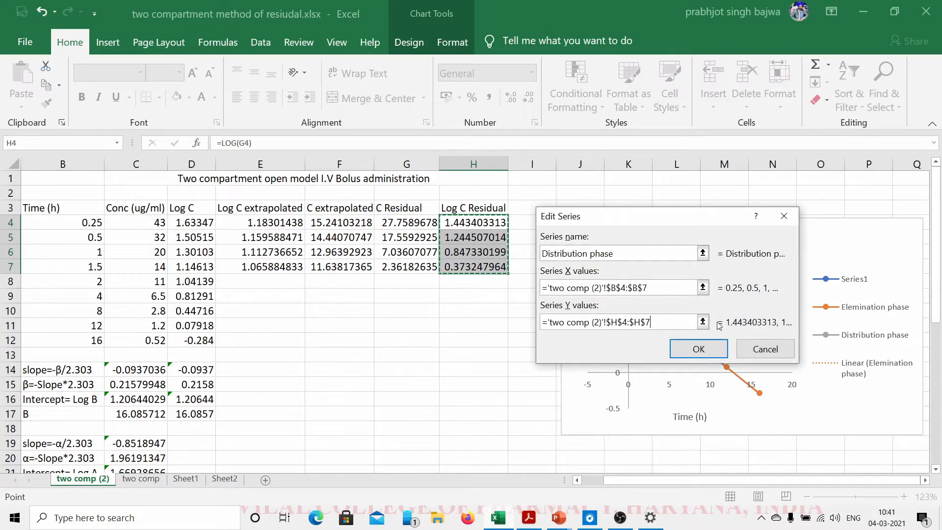
pyautogui.click(700, 349)
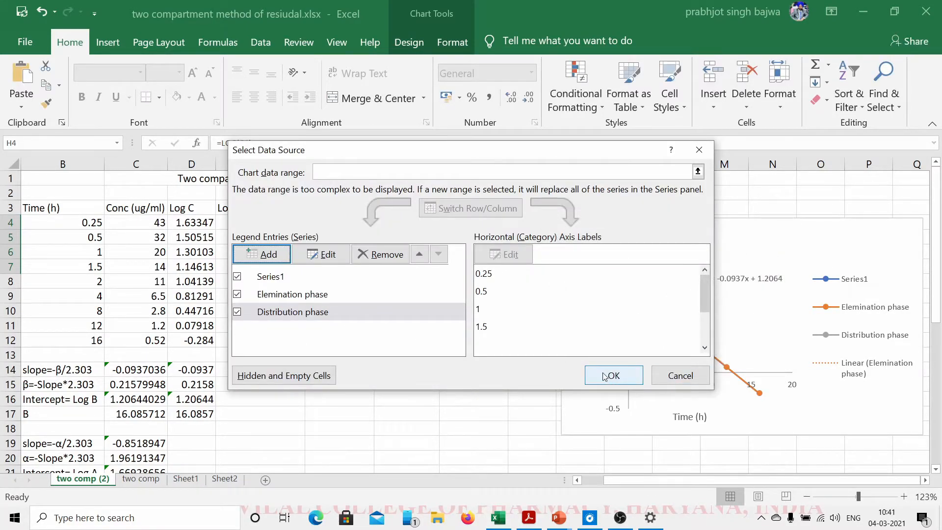
pyautogui.click(605, 376)
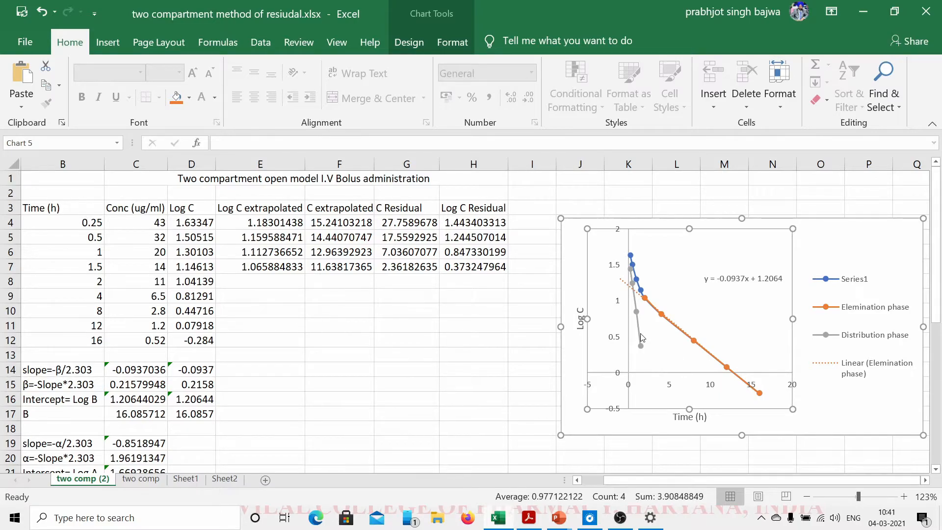
# - Add a linear trendline to the Distribution phase series and display its equation on the chart
pyautogui.moveTo(643, 346)
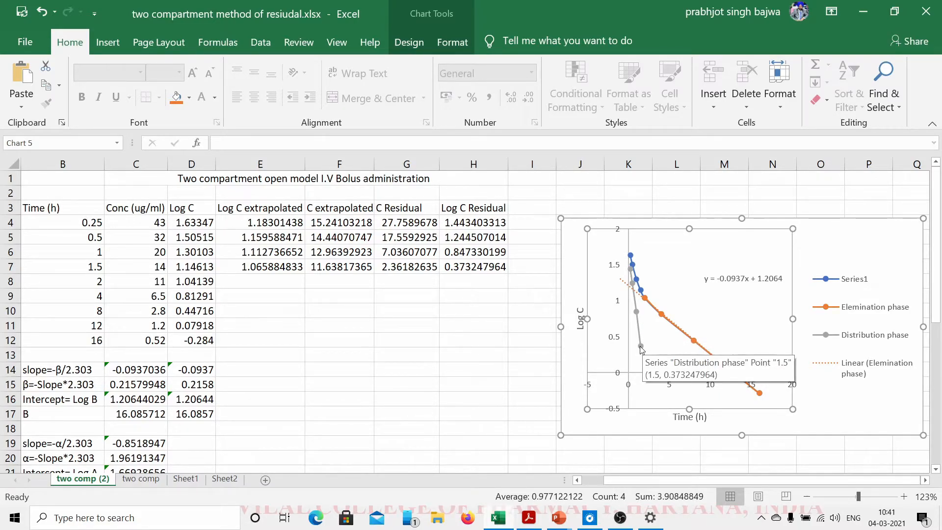
pyautogui.click(641, 346)
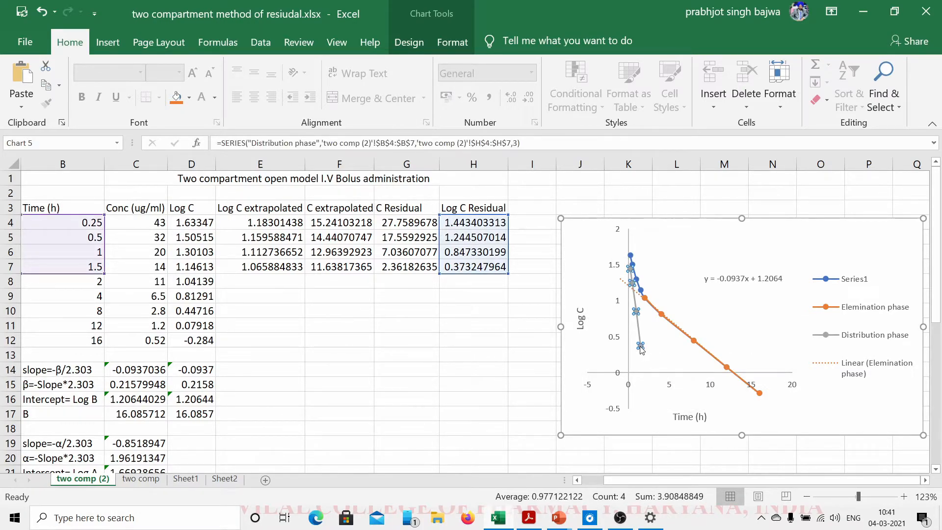
pyautogui.rightClick(641, 347)
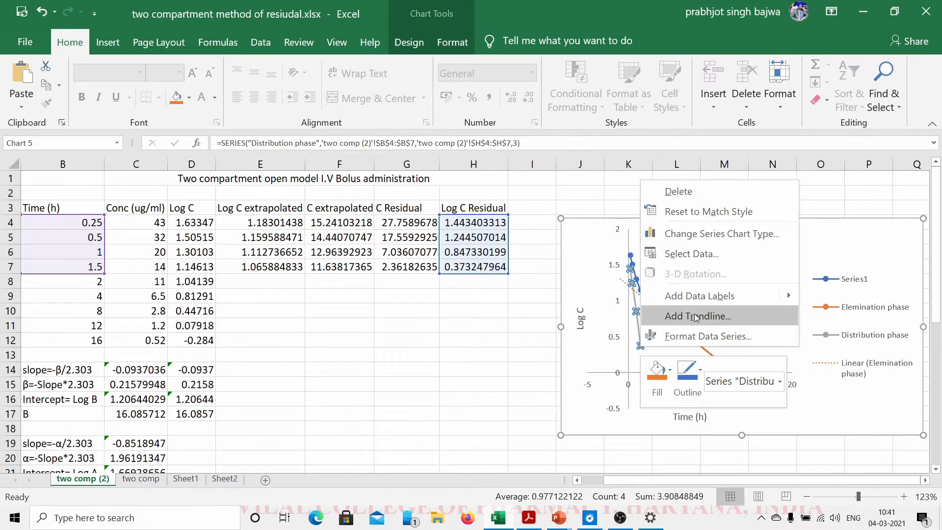
pyautogui.click(696, 317)
pyautogui.scroll(-3, 901, 338)
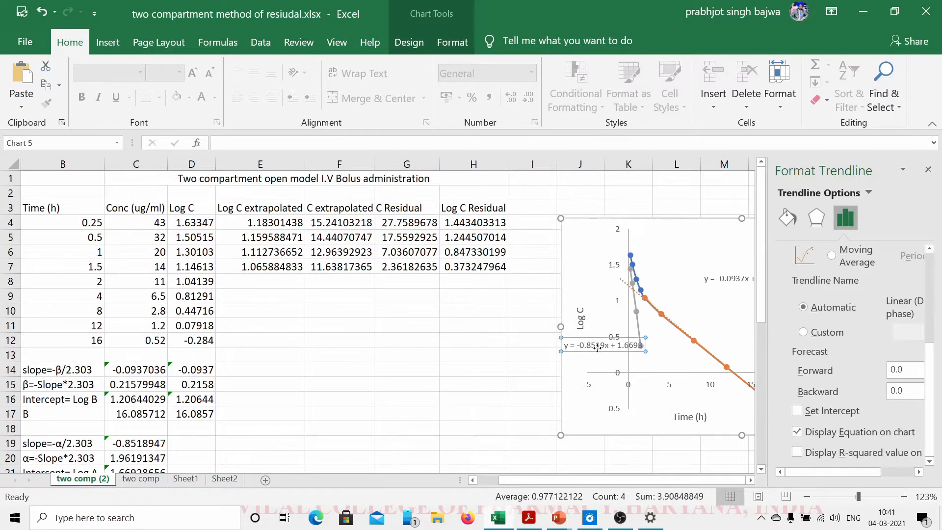
# - Move the Distribution phase trendline equation below the series' last point, just above the time axis, and close the trendline formatting options
pyautogui.click(604, 350)
pyautogui.moveTo(604, 353); pyautogui.dragTo(670, 372)
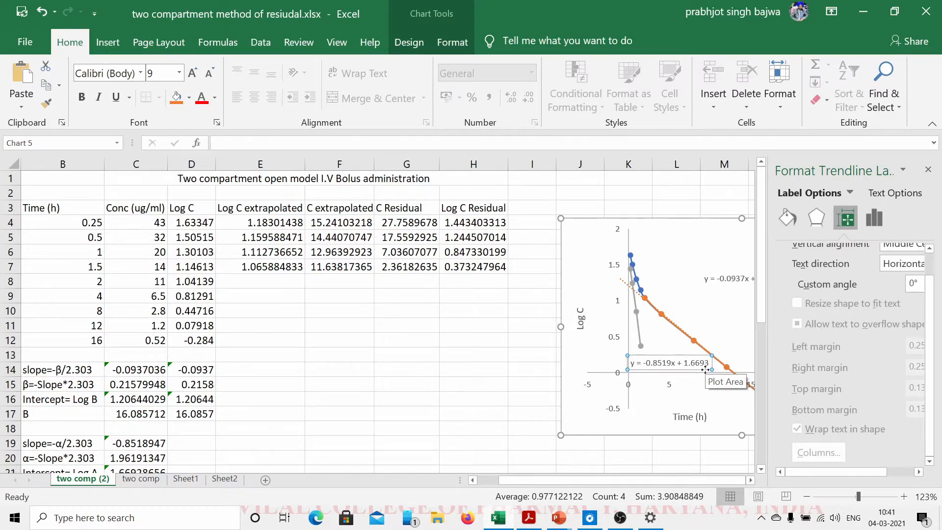
pyautogui.click(928, 169)
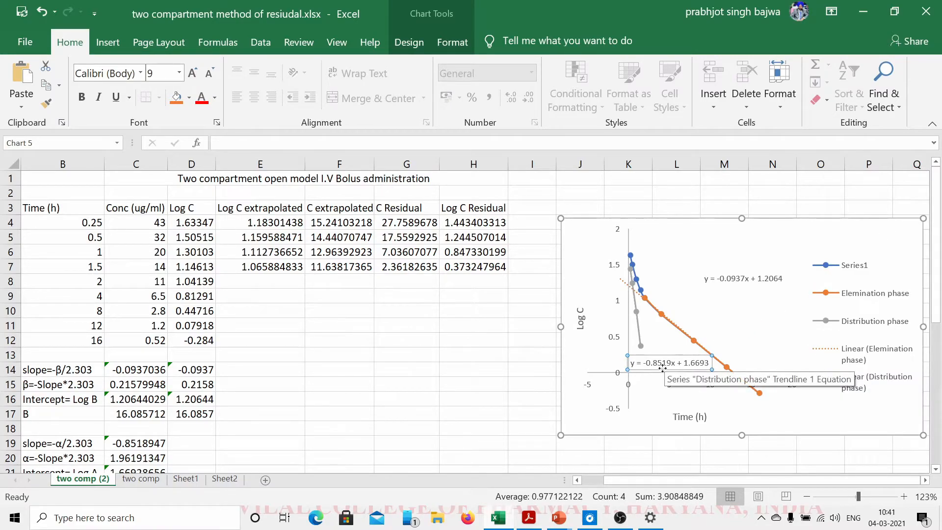
# - Check the method-of-residuals diagram on slide 19 in PowerPoint and return to the Excel workbook
pyautogui.moveTo(633, 481); pyautogui.dragTo(609, 483)
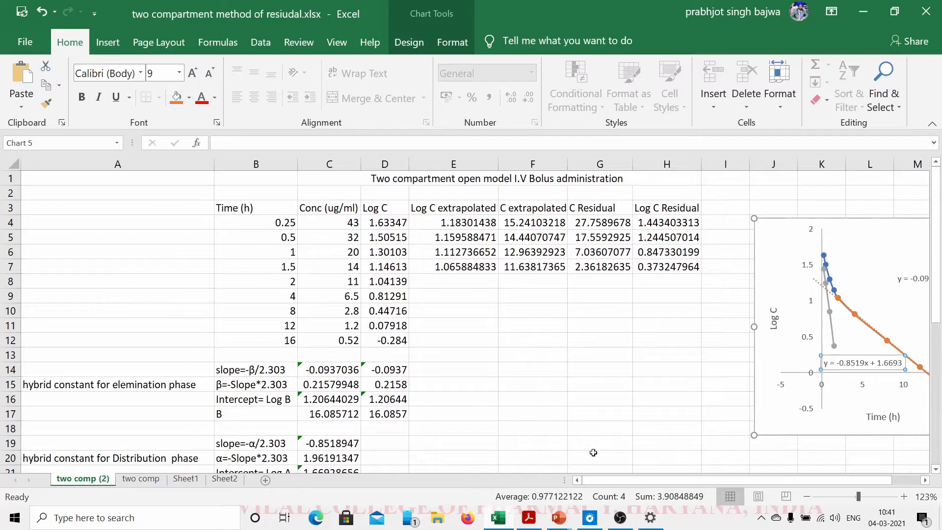
pyautogui.click(533, 520)
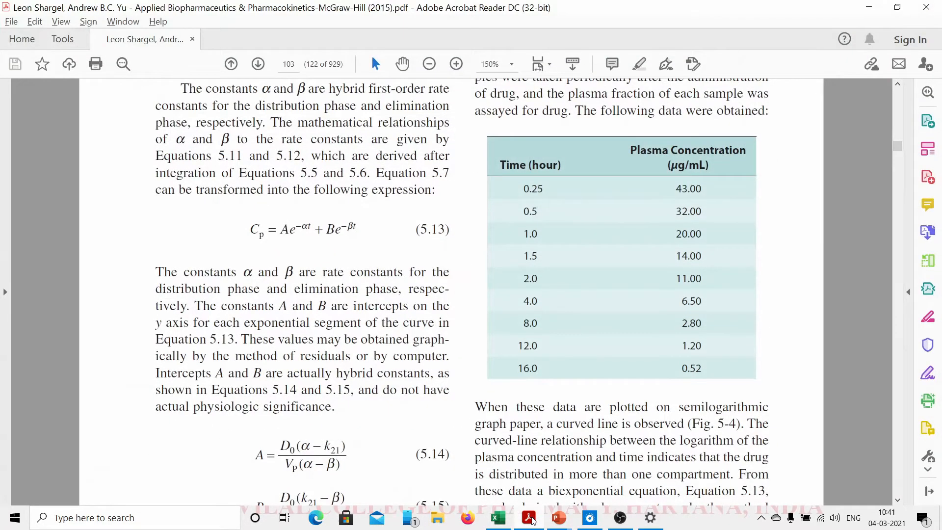
pyautogui.click(758, 461)
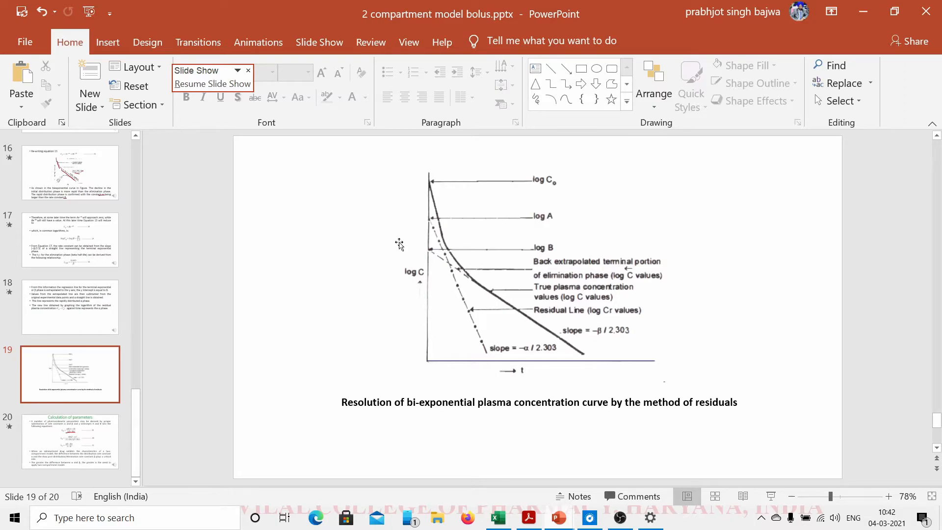
pyautogui.hotkey('alt', 'Tab')
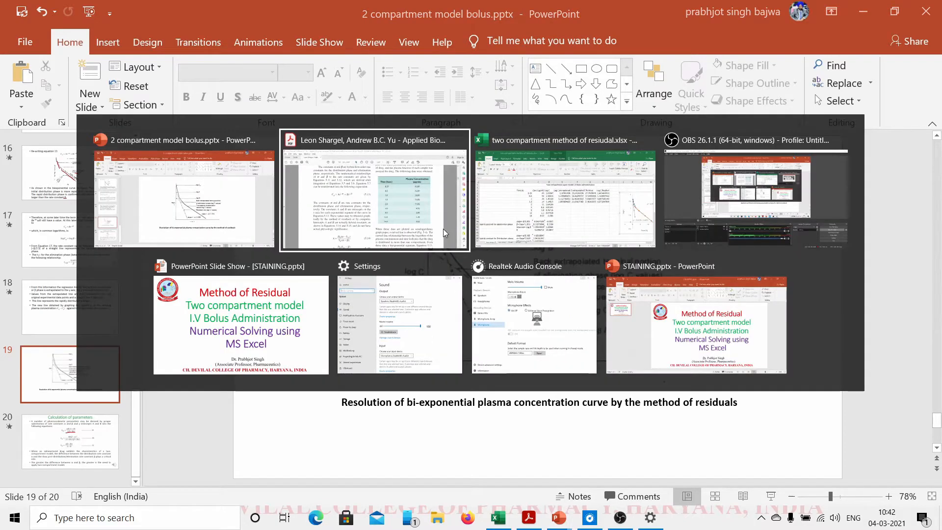
pyautogui.hotkey('alt', 'Tab')
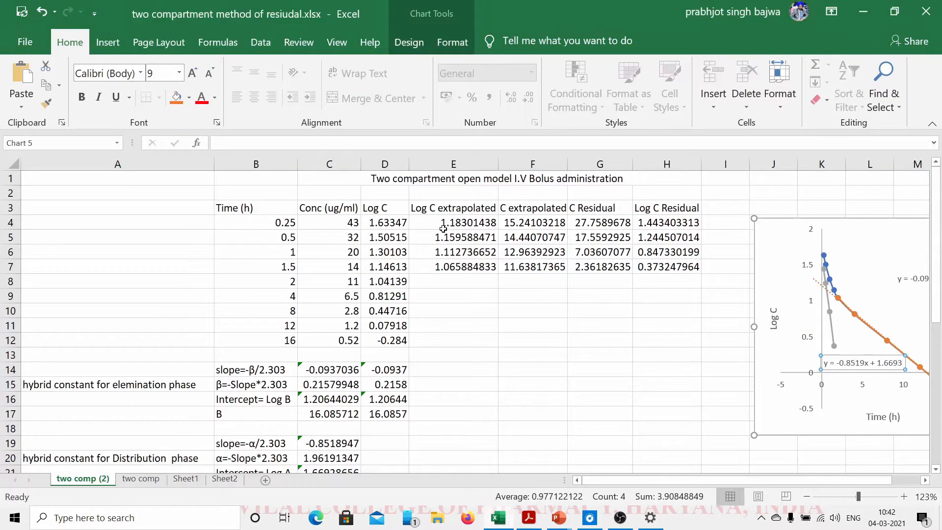
# - Calculate the distribution-phase slope in D19 with SLOPE, using H4:H7 as known y values and B4:B7 as known x values
pyautogui.click(489, 379)
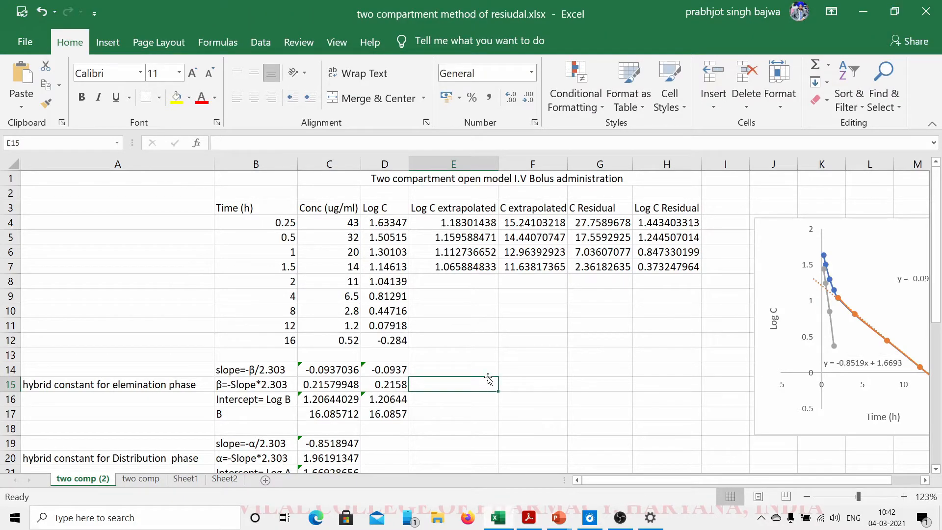
pyautogui.scroll(-3, 489, 379)
pyautogui.scroll(2, 486, 379)
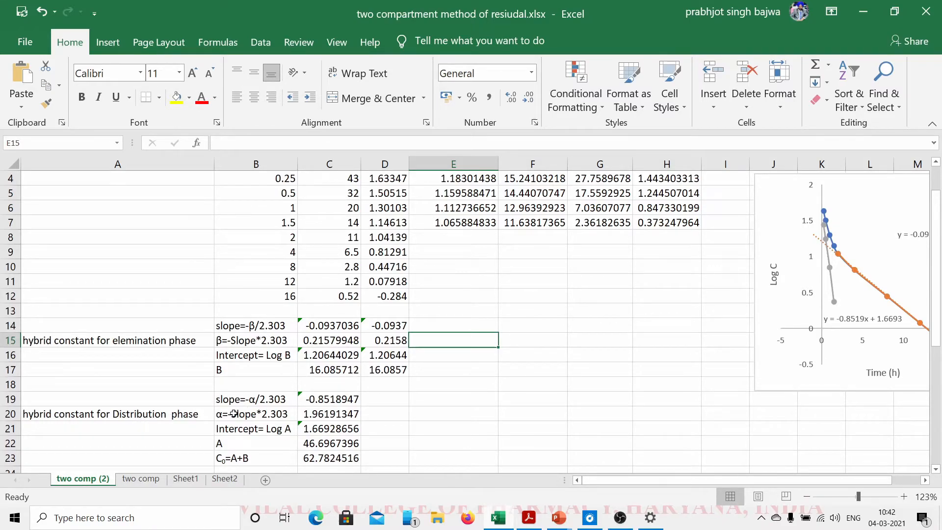
pyautogui.click(395, 399)
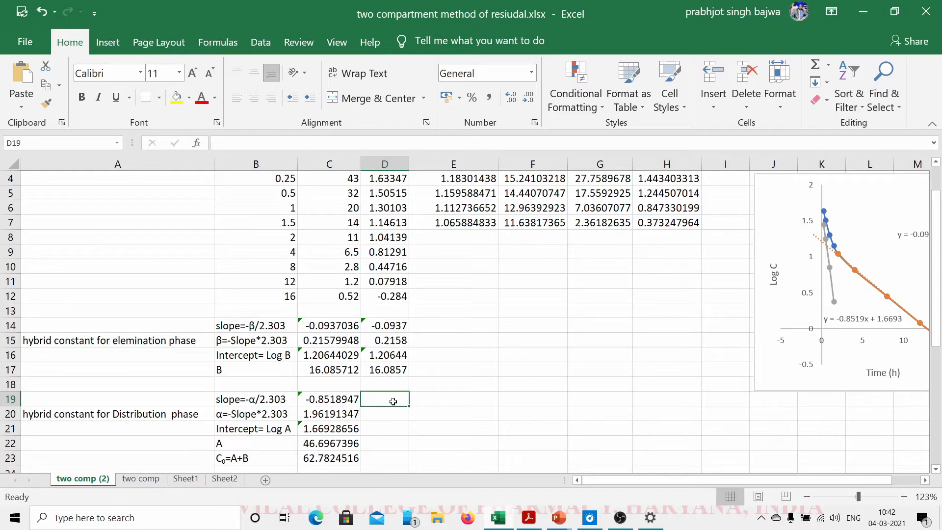
pyautogui.write('=')
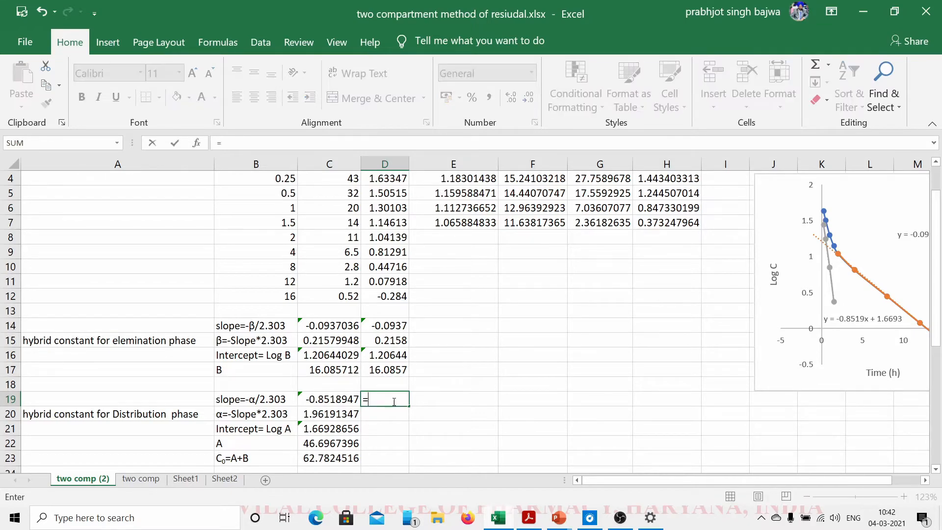
pyautogui.write('slope')
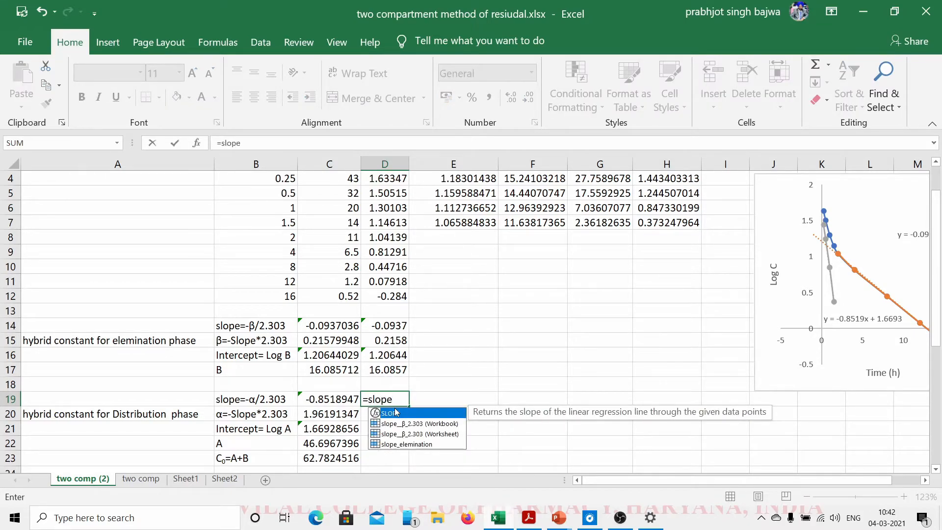
pyautogui.write('(')
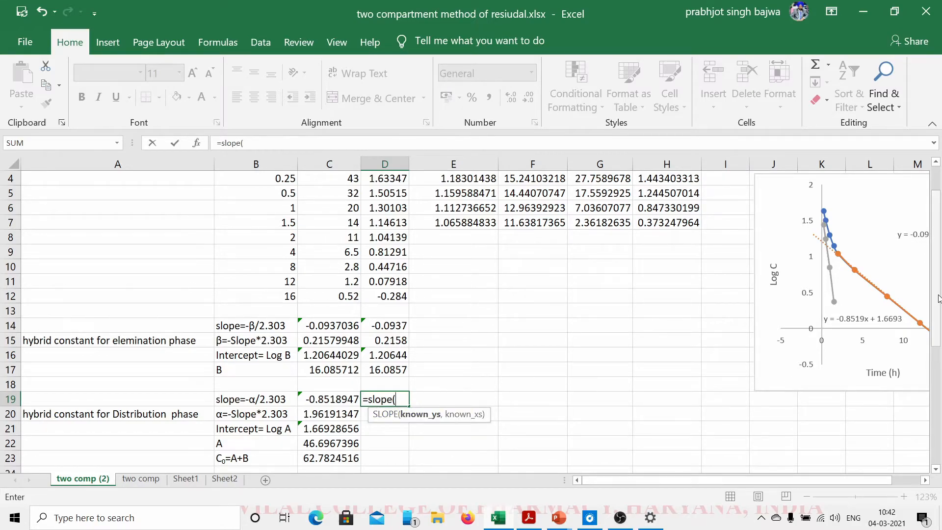
pyautogui.scroll(1, 937, 298)
pyautogui.moveTo(663, 210); pyautogui.dragTo(662, 252)
pyautogui.write(',')
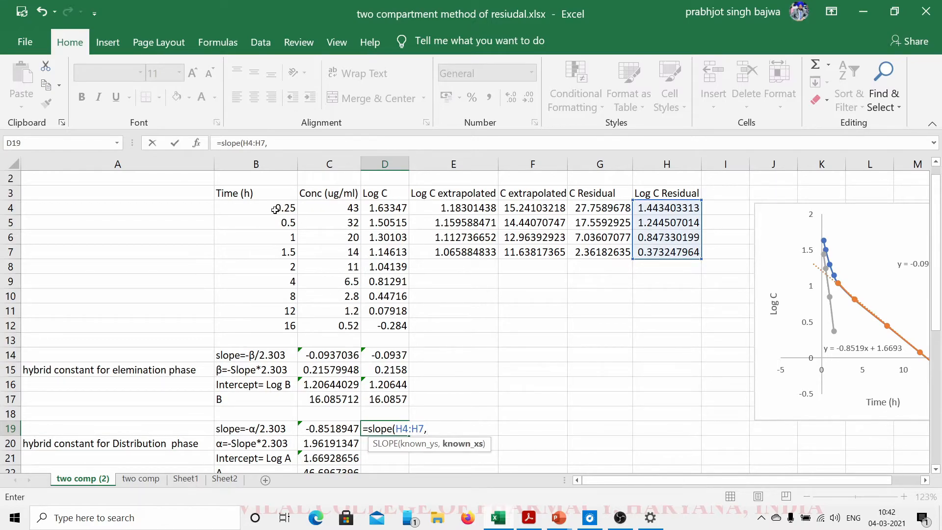
pyautogui.moveTo(271, 208); pyautogui.dragTo(270, 251)
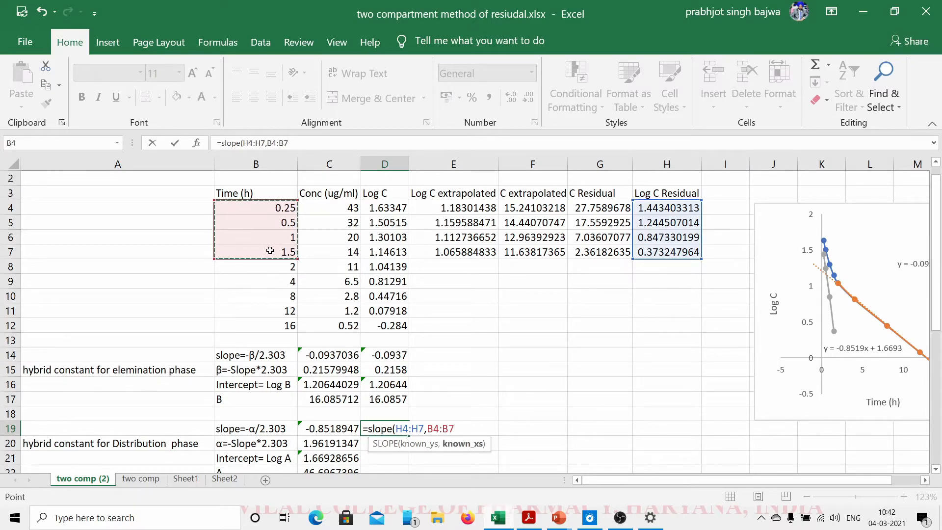
pyautogui.write(')')
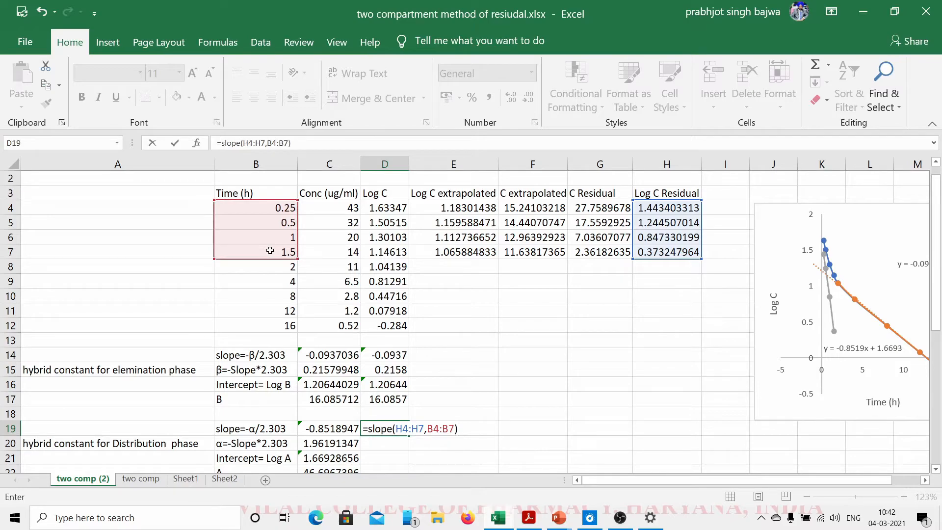
pyautogui.press('Return')
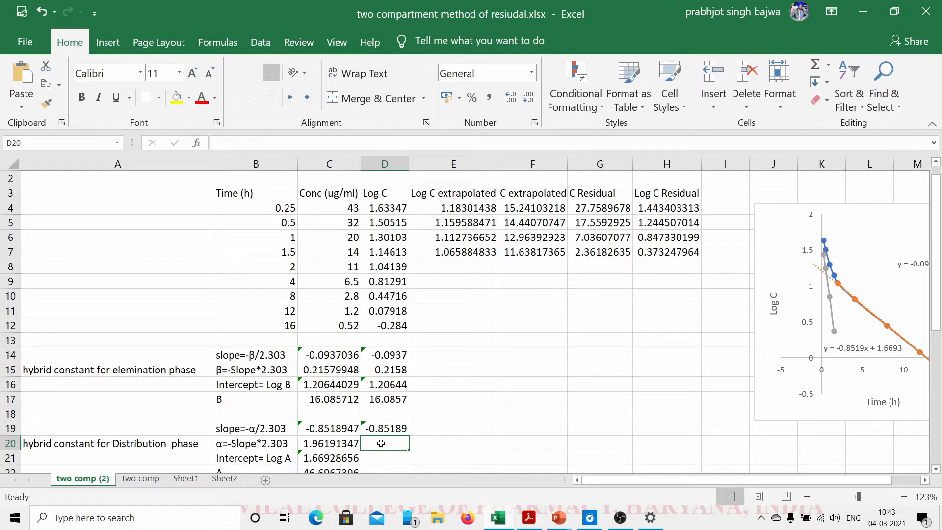
# - Calculate the distribution hybrid constant α in D20 with the formula =-D19*2.303
pyautogui.write('=')
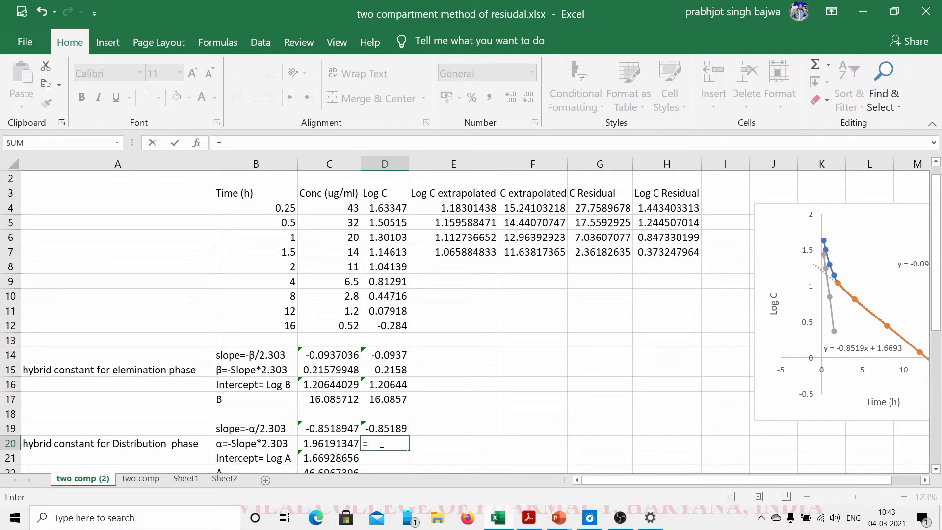
pyautogui.write('-*')
pyautogui.click(389, 428)
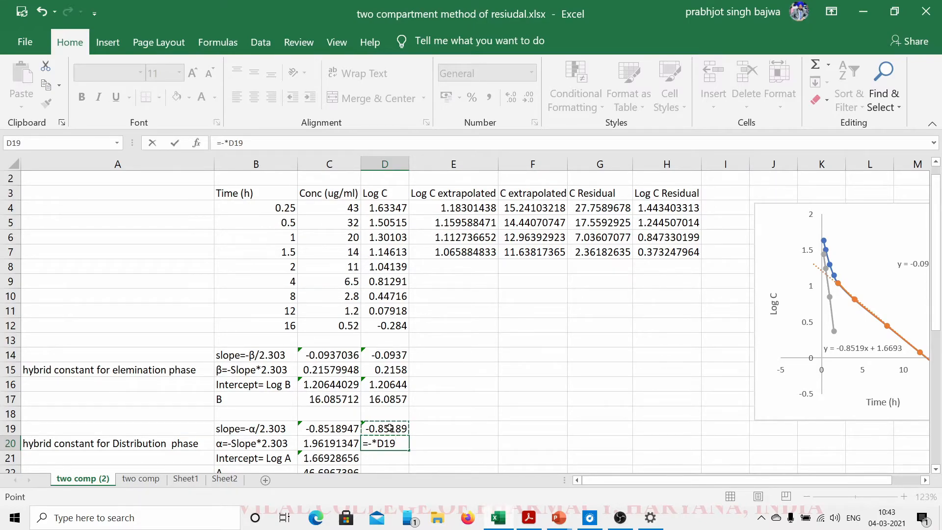
pyautogui.write('*2.303')
pyautogui.press('Return')
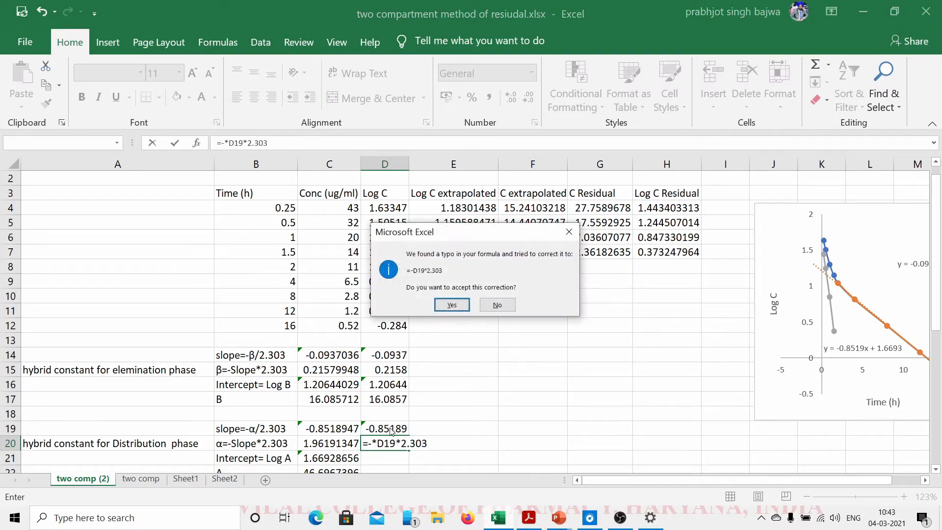
pyautogui.press('Return')
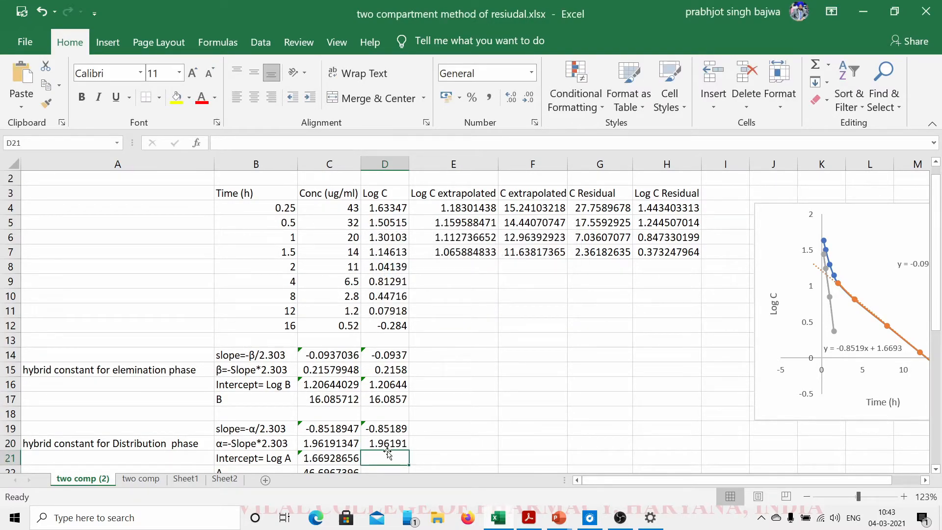
# - Calculate the distribution-phase intercept, Log A, in D21 with the formula =INTERCEPT(H4:H7,B4:B7)
pyautogui.scroll(-1, 404, 437)
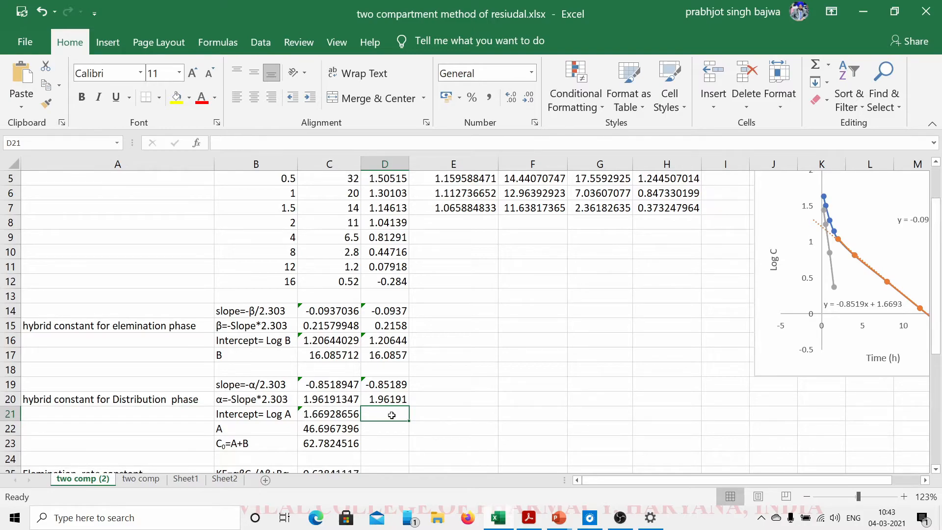
pyautogui.write('=intercept')
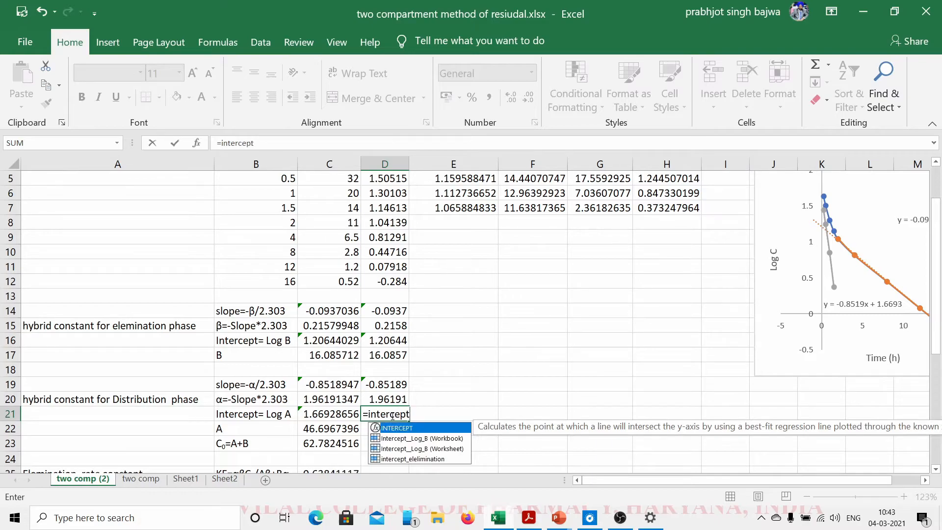
pyautogui.write('(')
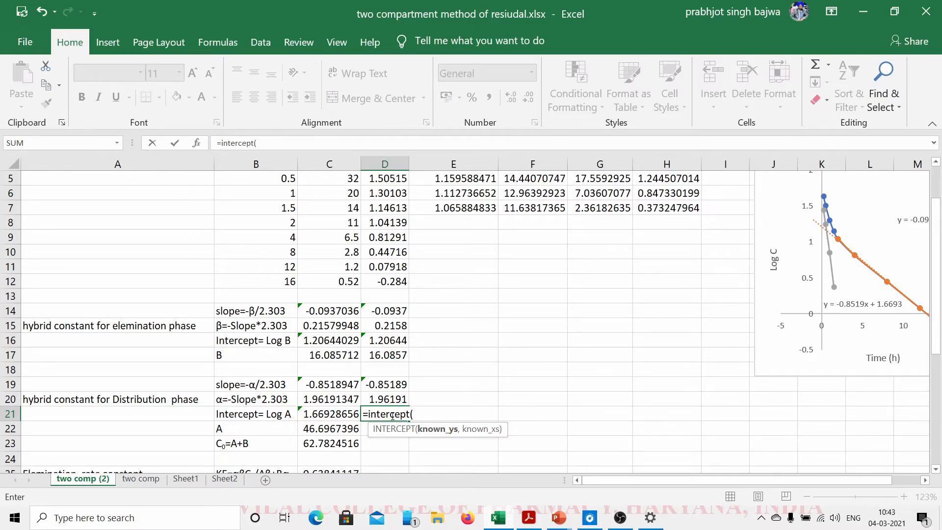
pyautogui.scroll(2, 392, 416)
pyautogui.moveTo(679, 223); pyautogui.dragTo(678, 267)
pyautogui.write(',')
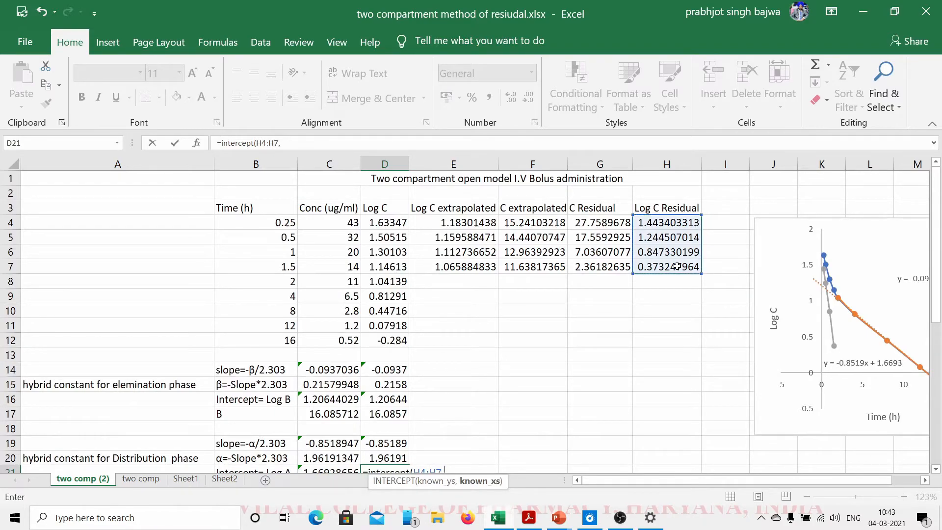
pyautogui.moveTo(264, 224); pyautogui.dragTo(263, 264)
pyautogui.write(')')
pyautogui.press('Return')
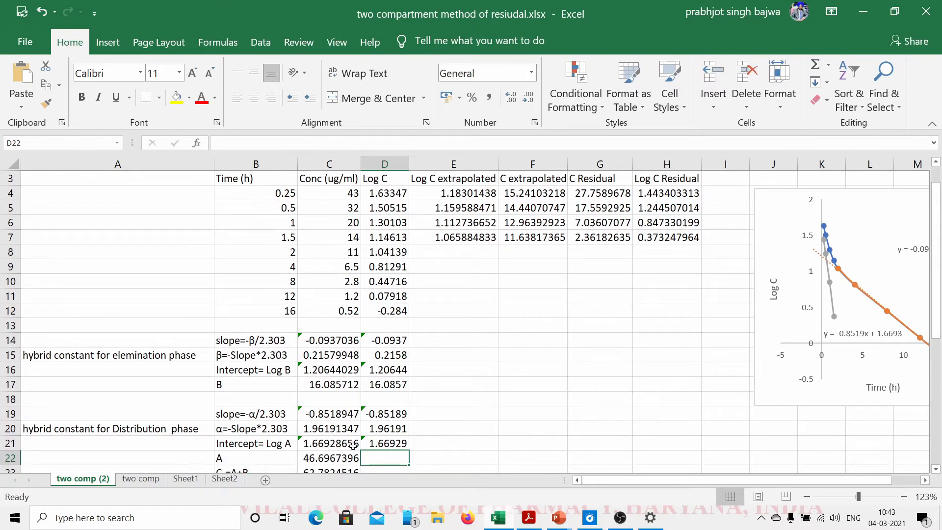
# - Calculate A in D22 as the antilog of the Log A intercept with the formula =10^D21
pyautogui.click(395, 444)
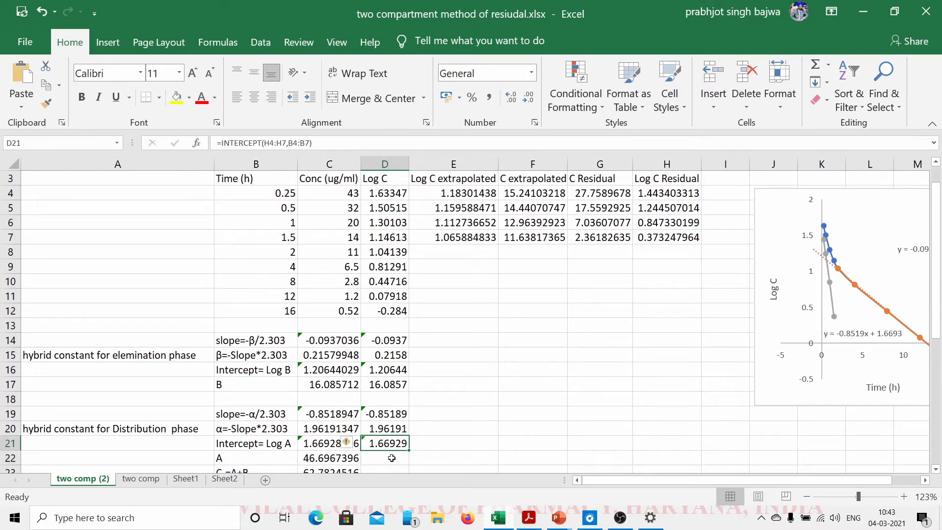
pyautogui.click(392, 458)
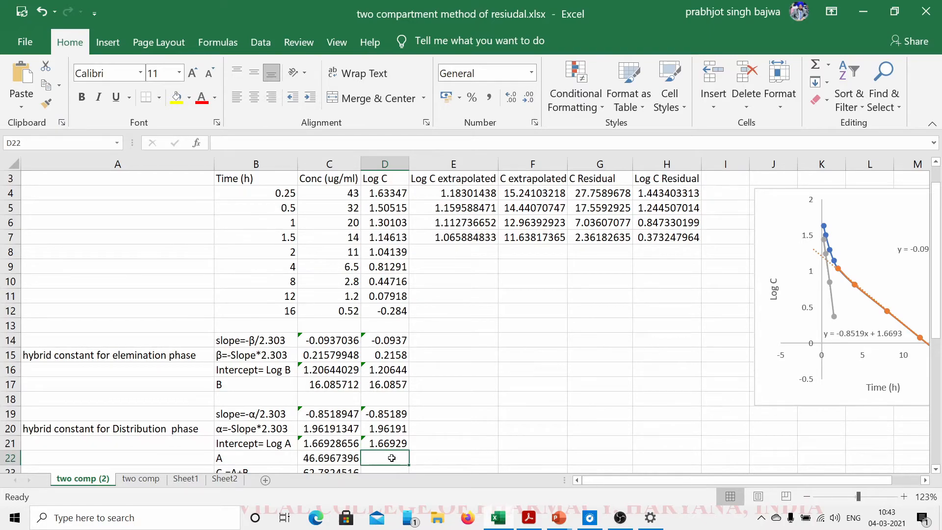
pyautogui.scroll(-1, 392, 458)
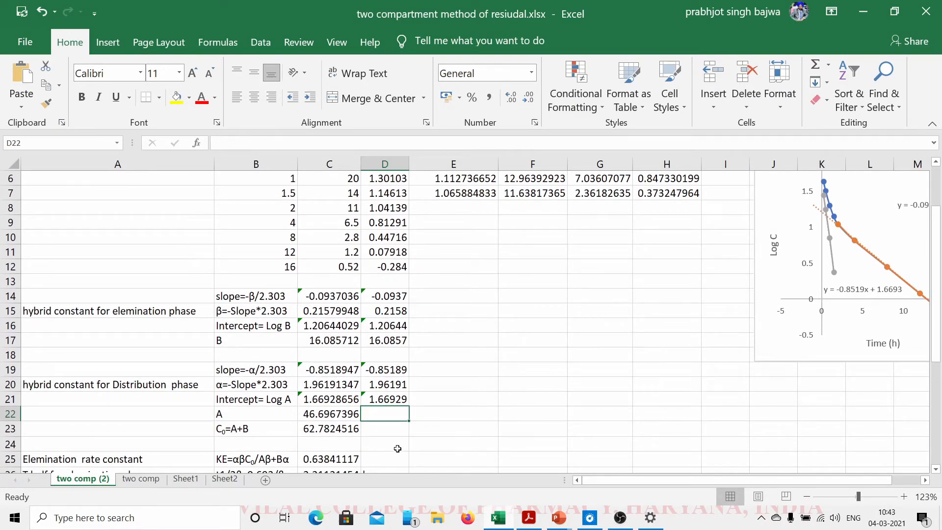
pyautogui.click(392, 399)
pyautogui.click(387, 415)
pyautogui.write('=10^')
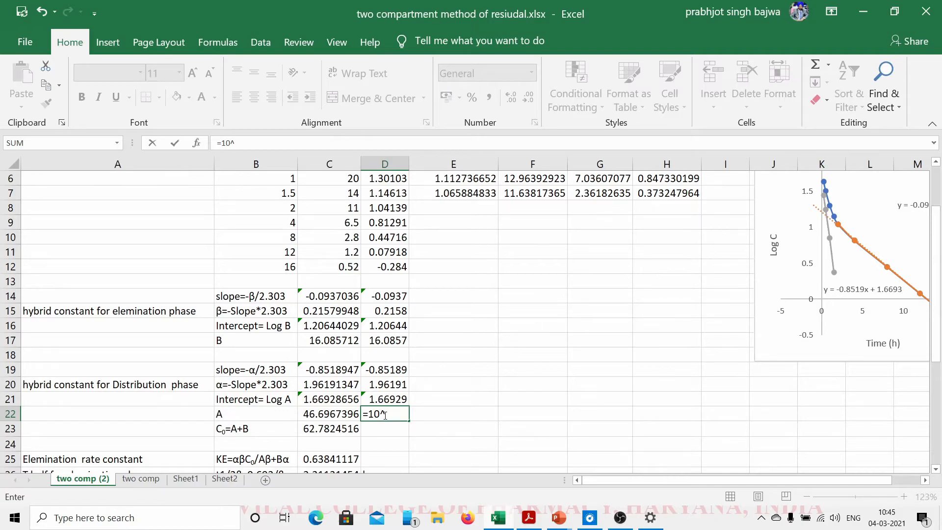
pyautogui.click(387, 415)
pyautogui.click(393, 398)
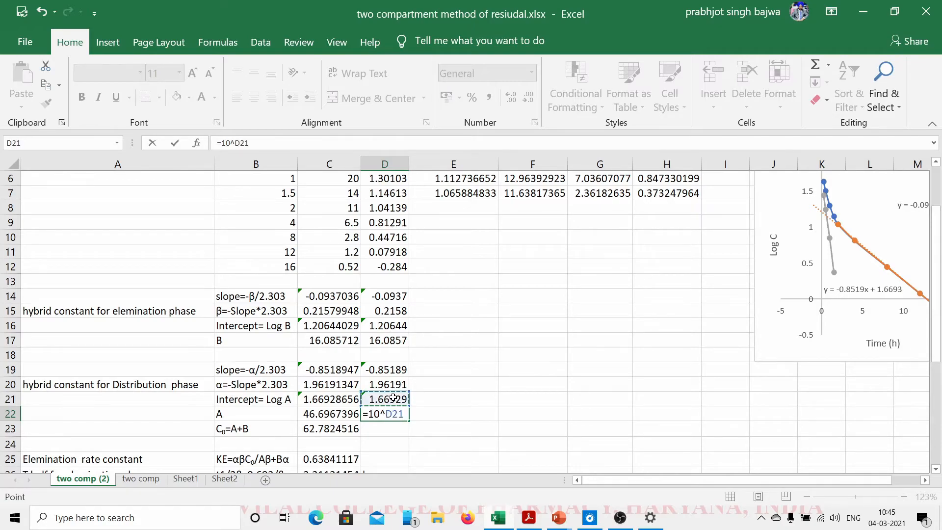
pyautogui.press('Return')
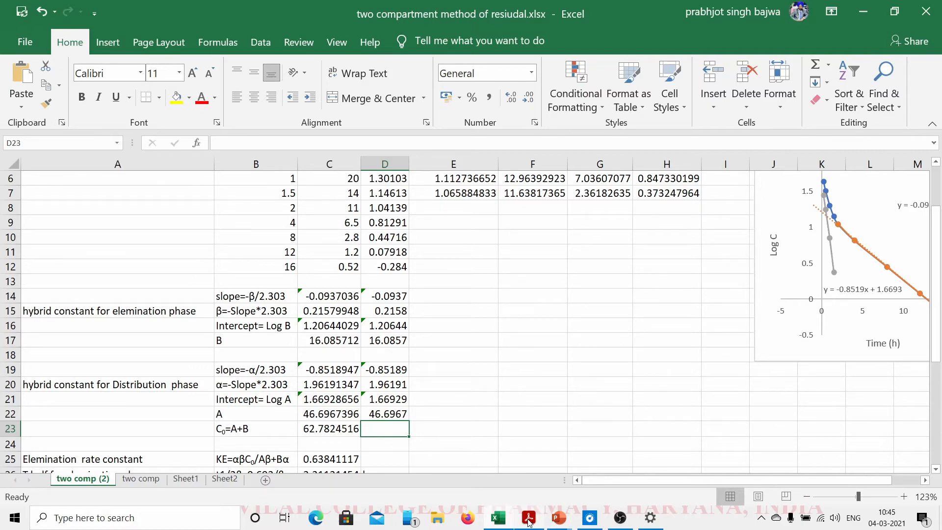
# - Switch to the pharmacokinetics textbook in Acrobat Reader and review Figure 5-4 with the text on α, β and the y intercepts
pyautogui.moveTo(529, 525)
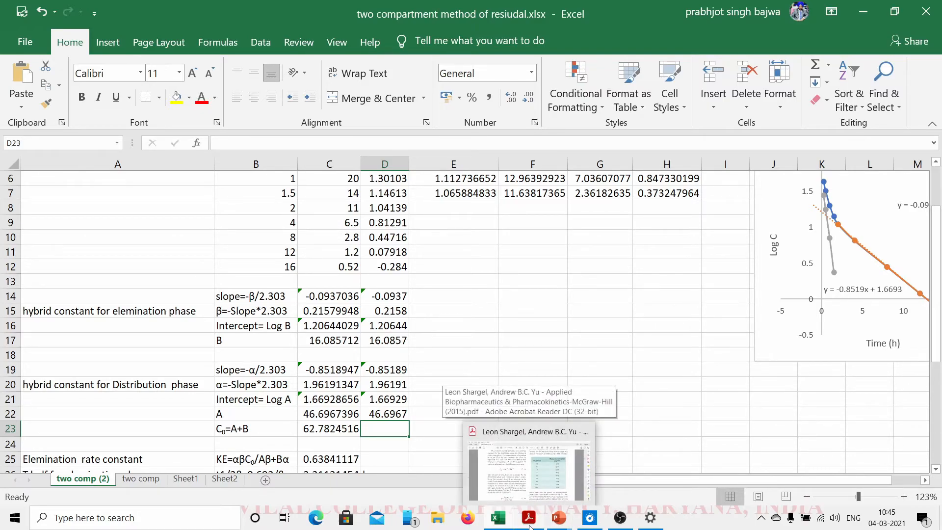
pyautogui.click(530, 472)
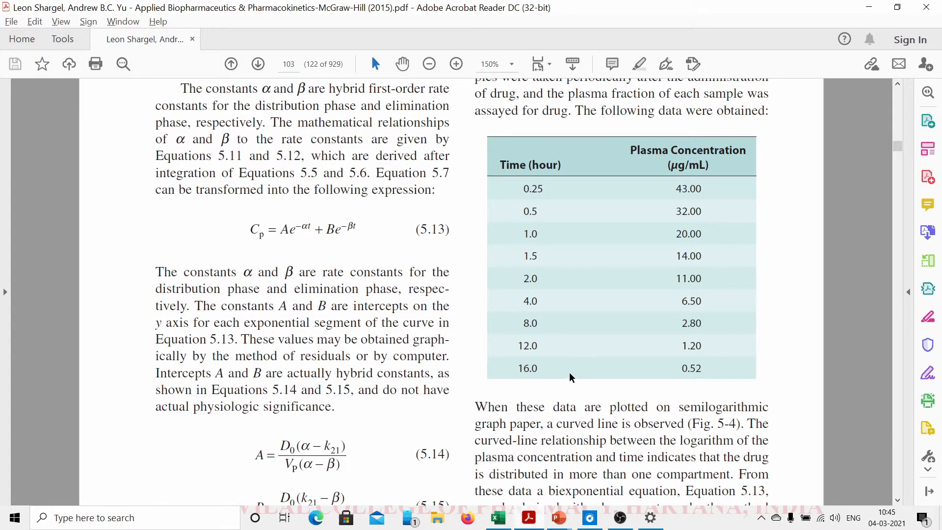
pyautogui.scroll(1, 570, 377)
pyautogui.scroll(-8, 570, 376)
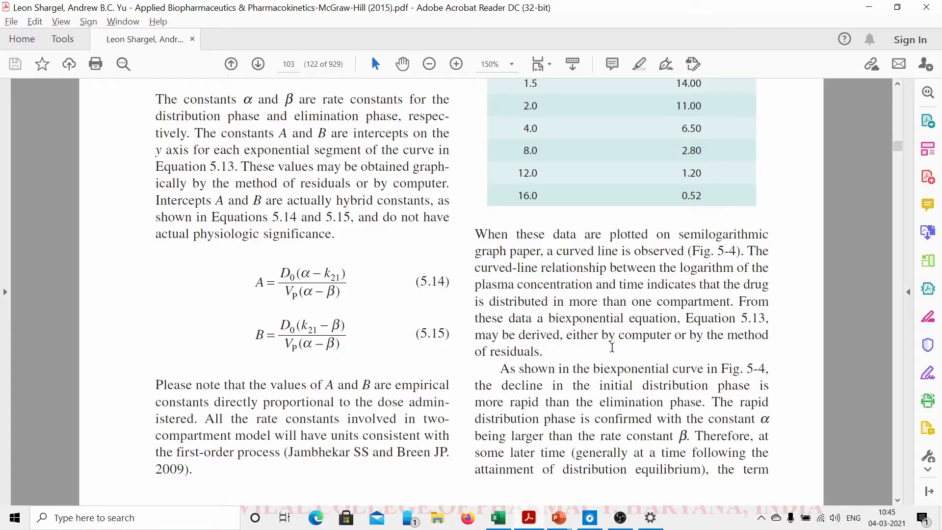
pyautogui.scroll(-10, 612, 348)
pyautogui.scroll(-3, 611, 344)
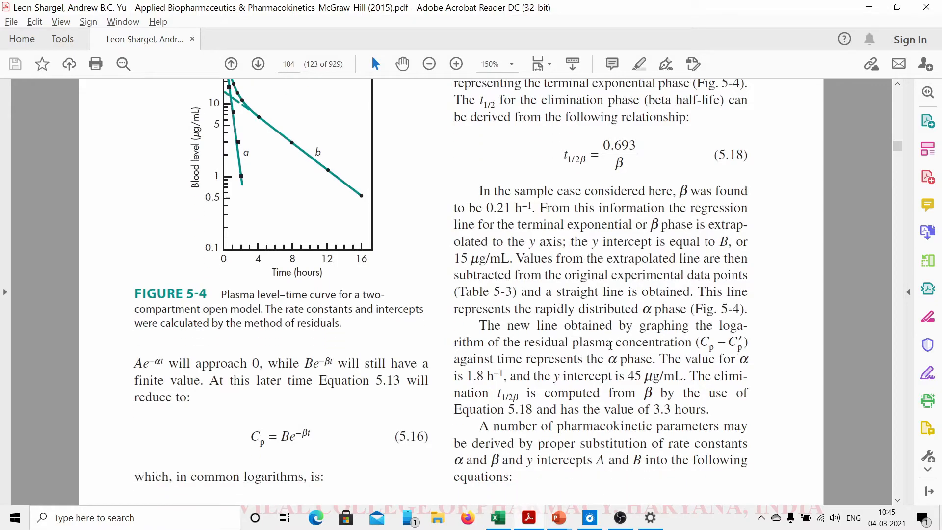
pyautogui.scroll(3, 611, 345)
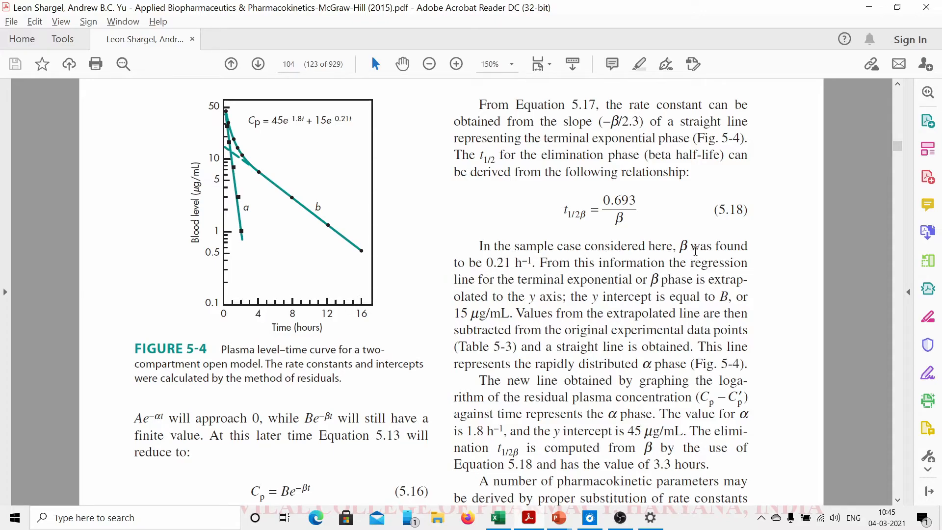
# - Highlight the textbook's value for β, and switch to the Excel workbook to compare it with the calculated β in D15
pyautogui.moveTo(488, 263); pyautogui.dragTo(525, 263)
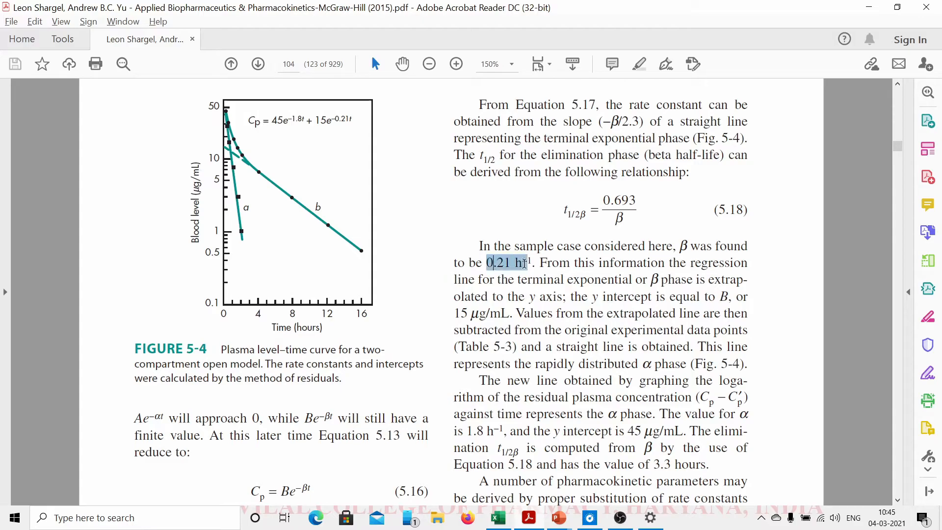
pyautogui.hotkey('alt', 'Tab')
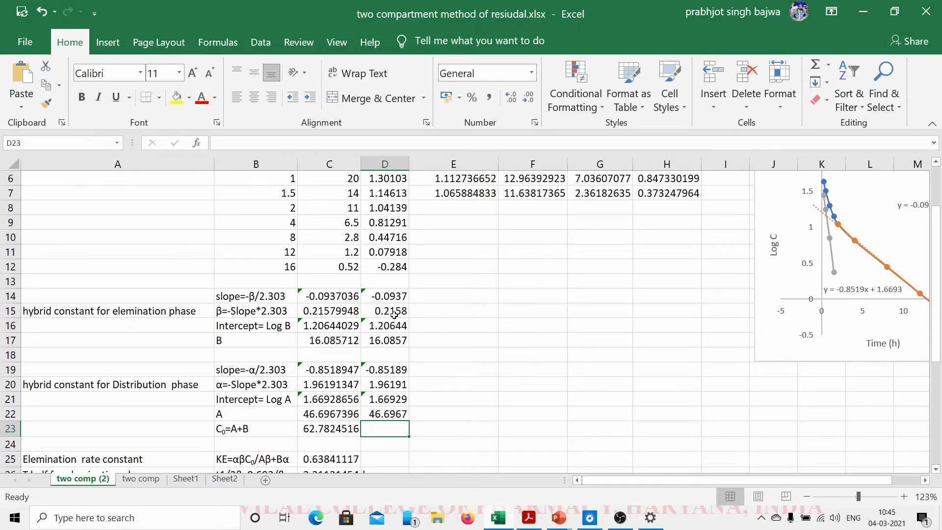
pyautogui.press('Up')
pyautogui.press('Up')
pyautogui.press('Up')
pyautogui.press('Up')
pyautogui.press('Up')
pyautogui.press('Up')
pyautogui.press('Up')
pyautogui.press('Up')
# - Find the y intercept B in the textbook in Acrobat Reader and compare it with the calculated B in D17 of the Excel workbook
pyautogui.hotkey('alt', 'Tab')
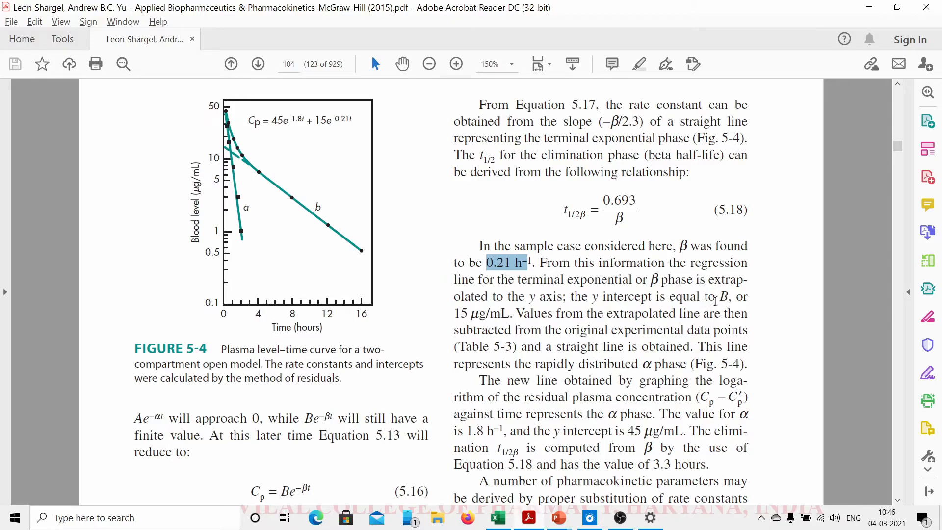
pyautogui.doubleClick(724, 296)
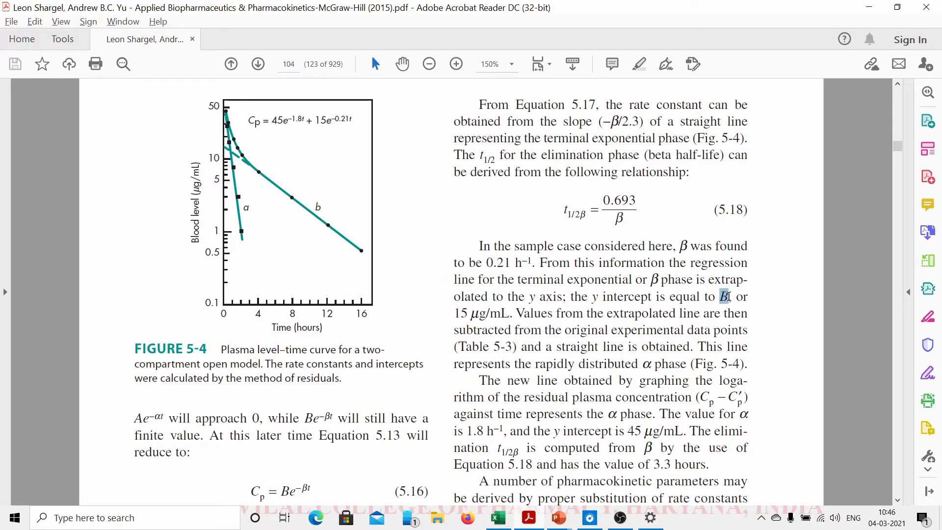
pyautogui.click(498, 317)
pyautogui.hotkey('alt', 'Tab')
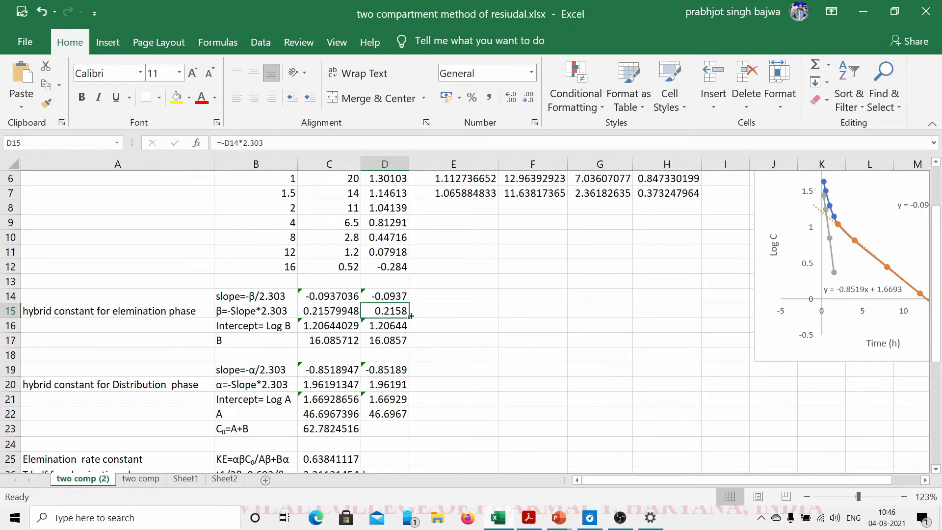
pyautogui.click(385, 341)
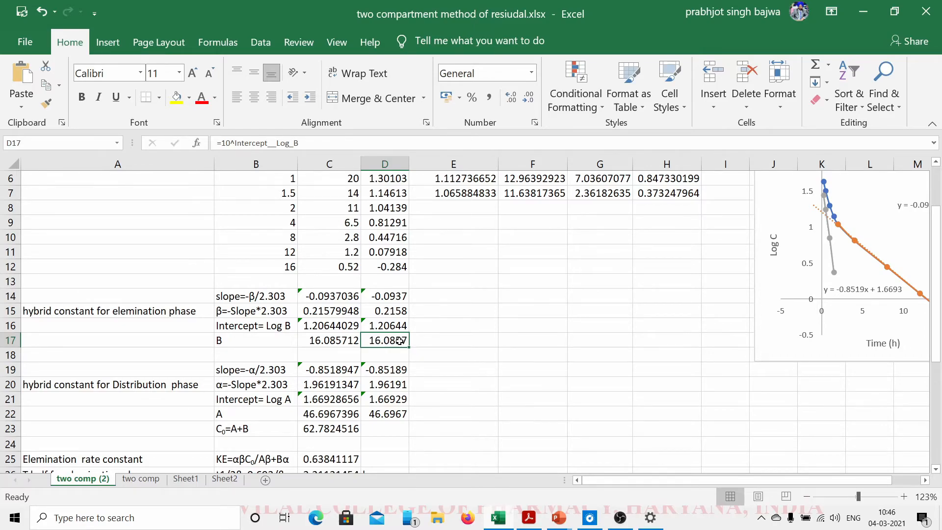
# - Compare the textbook's α value and distribution-phase y intercept in Acrobat Reader with the calculated α and A in D20 and D22 in Excel
pyautogui.hotkey('alt', 'Tab')
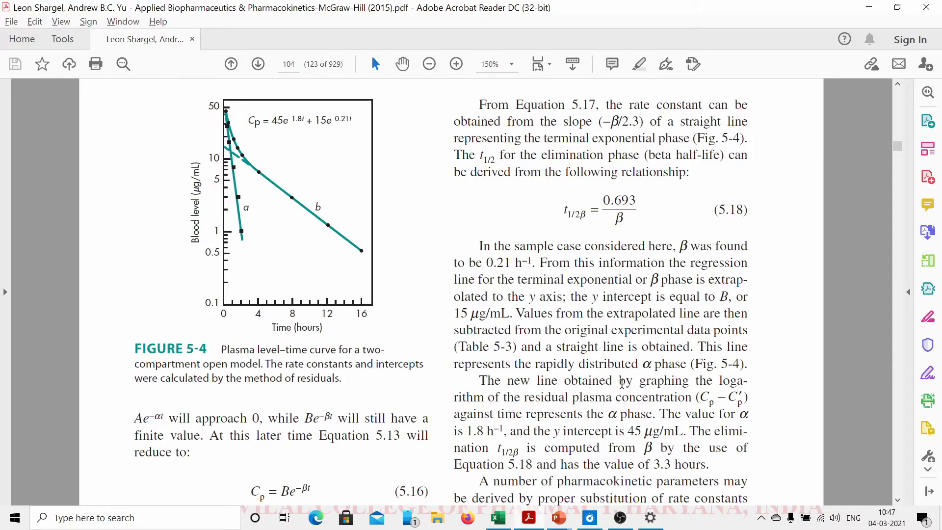
pyautogui.scroll(-1, 589, 360)
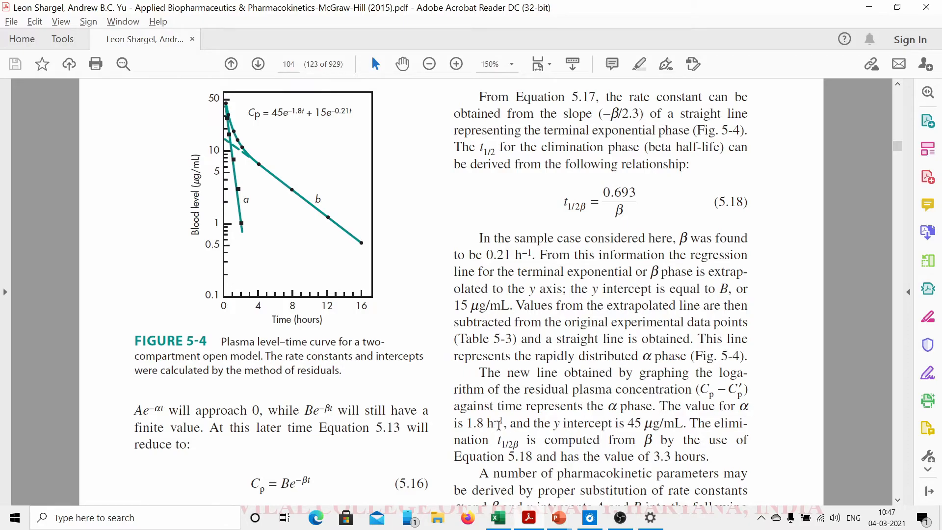
pyautogui.hotkey('alt', 'Tab')
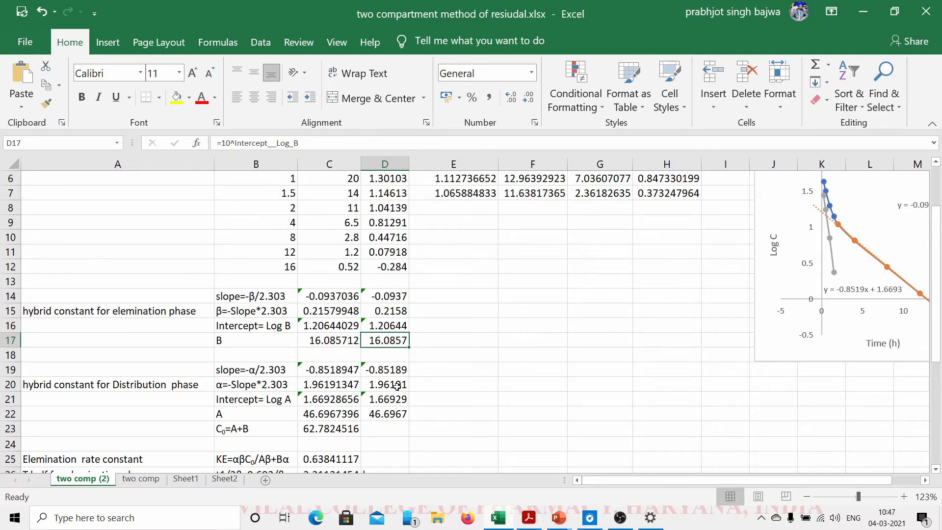
pyautogui.hotkey('alt', 'Tab')
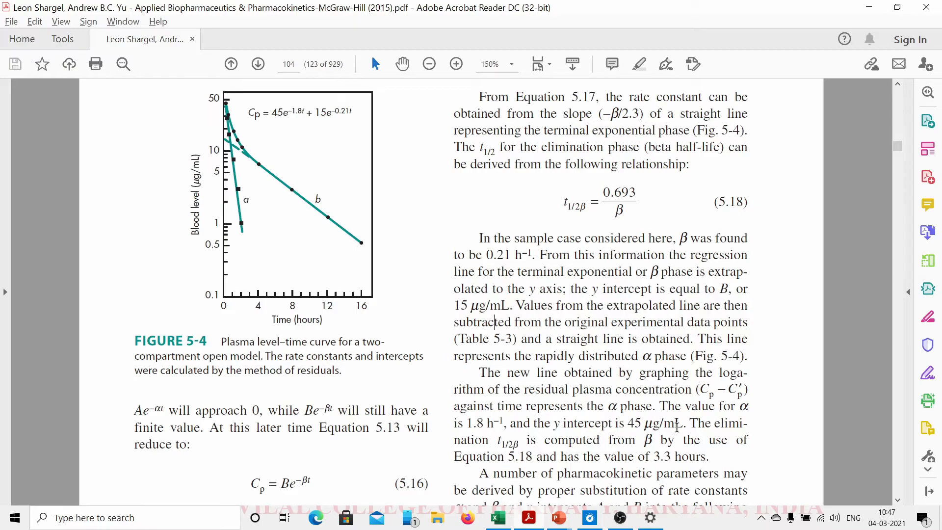
pyautogui.hotkey('alt', 'Tab')
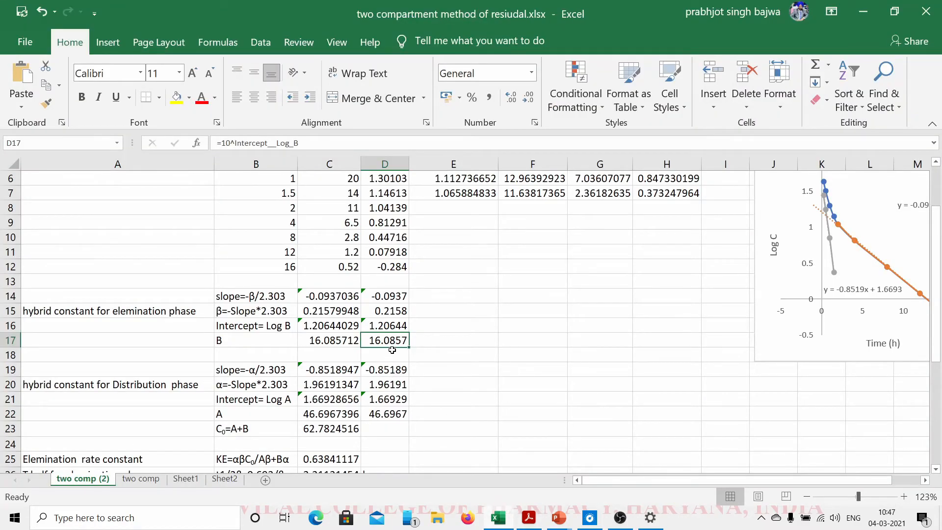
pyautogui.hotkey('alt', 'Tab')
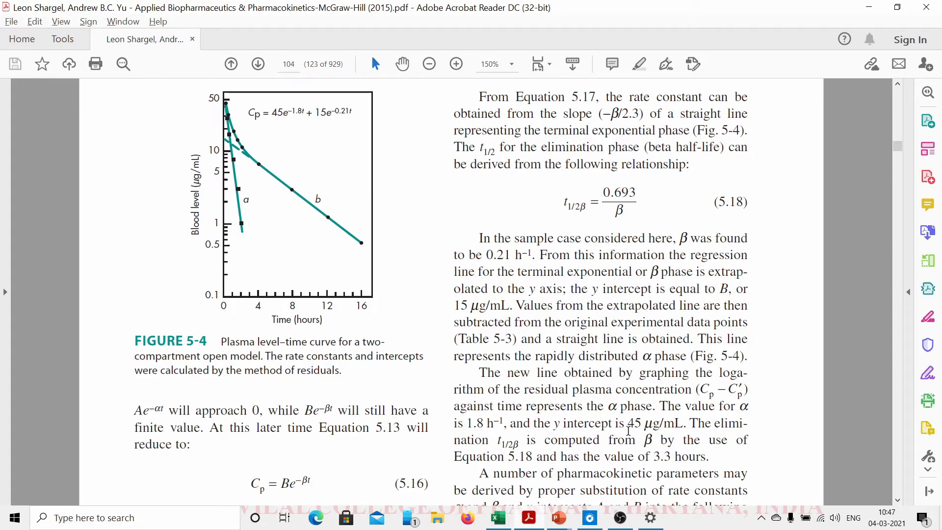
pyautogui.hotkey('alt', 'Tab')
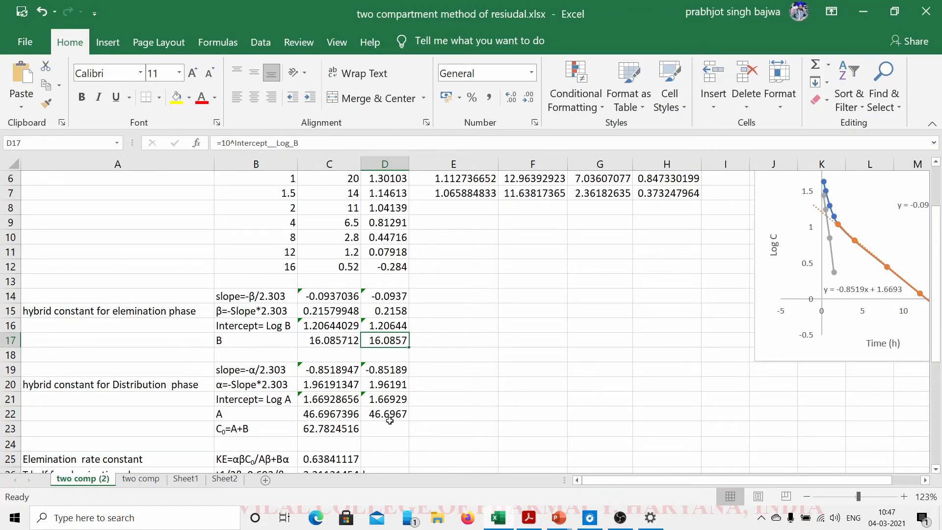
pyautogui.hotkey('alt', 'Tab')
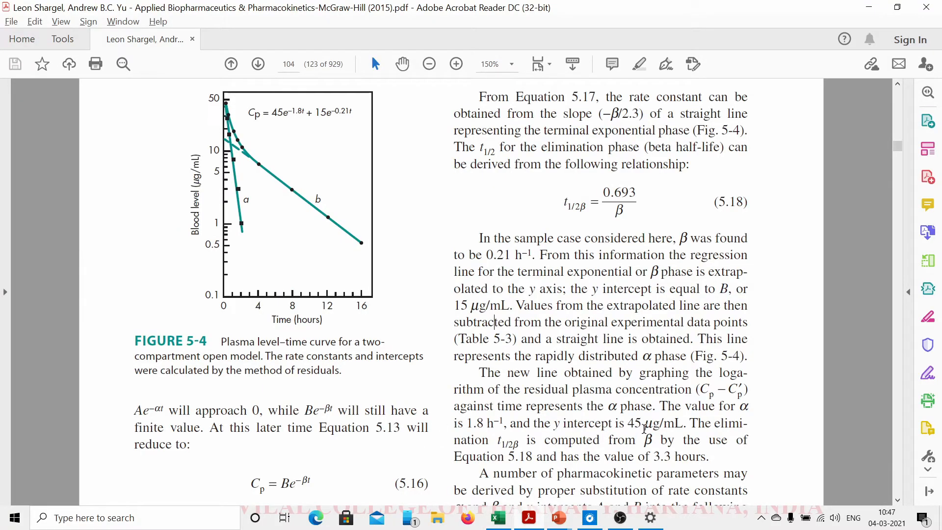
pyautogui.scroll(-1, 644, 429)
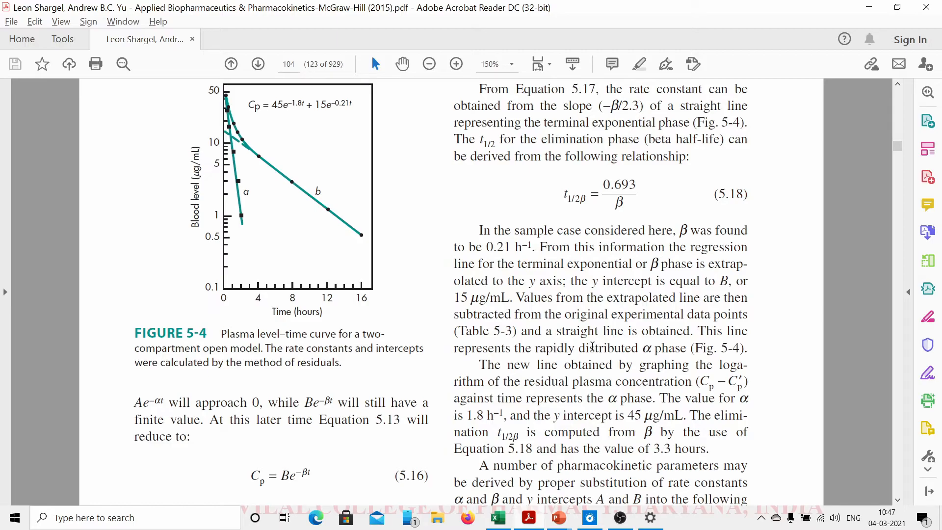
pyautogui.hotkey('alt', 'Tab')
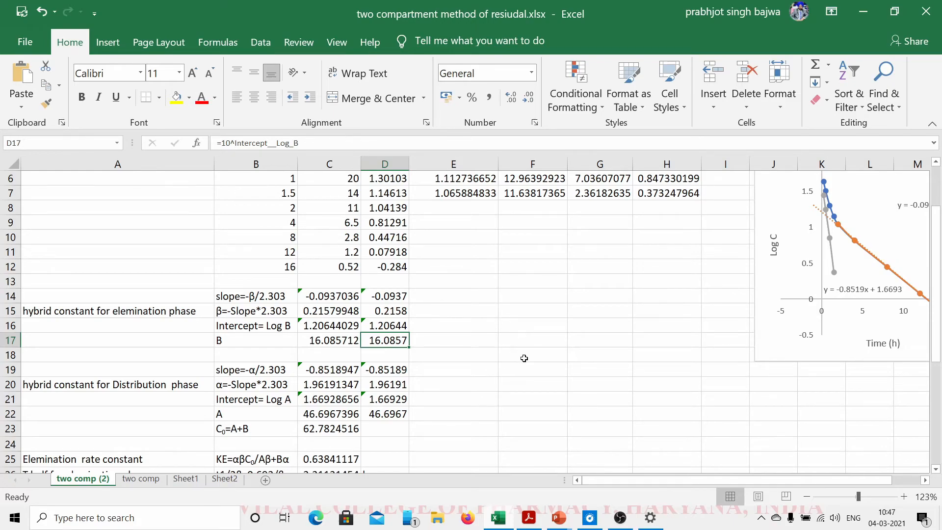
# - Examine the elimination rate constant equation in row 25 and the formula behind its result in C25
pyautogui.click(495, 388)
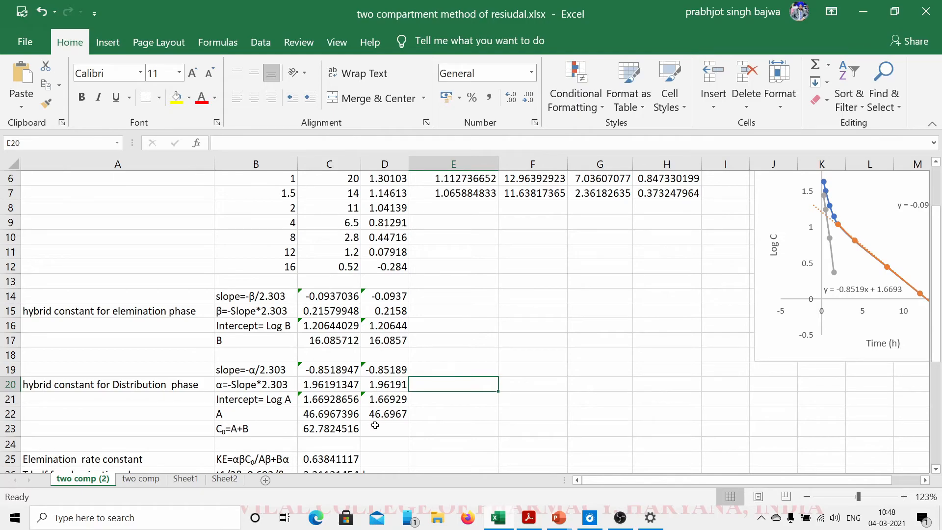
pyautogui.scroll(-1, 358, 410)
pyautogui.scroll(-4, 357, 403)
pyautogui.scroll(2, 357, 400)
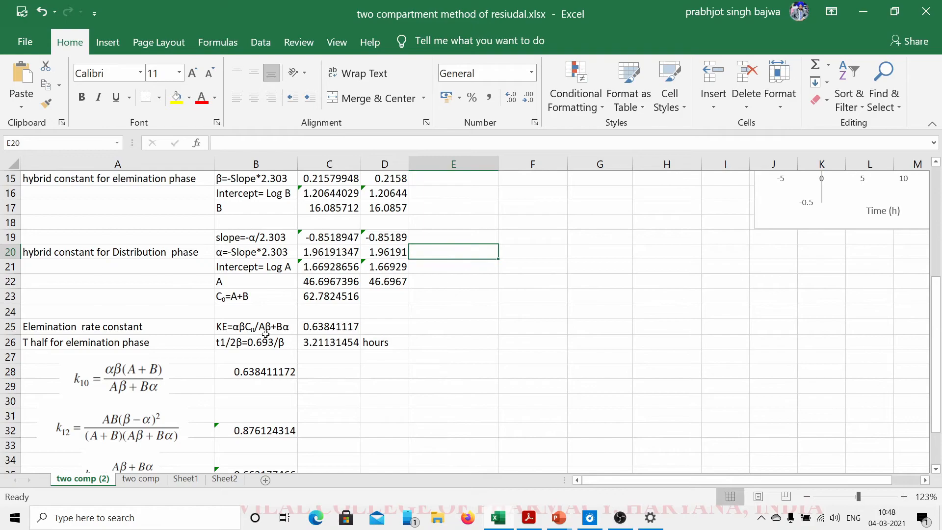
pyautogui.click(318, 328)
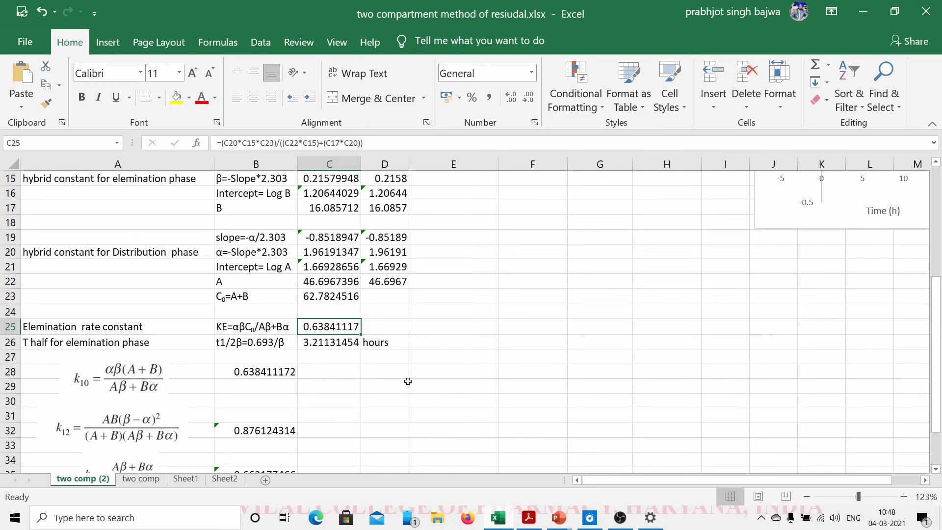
# - Inspect the elimination half-life equation and the formula in C26, and compare the result with the half-life in the Acrobat Reader textbook
pyautogui.click(244, 345)
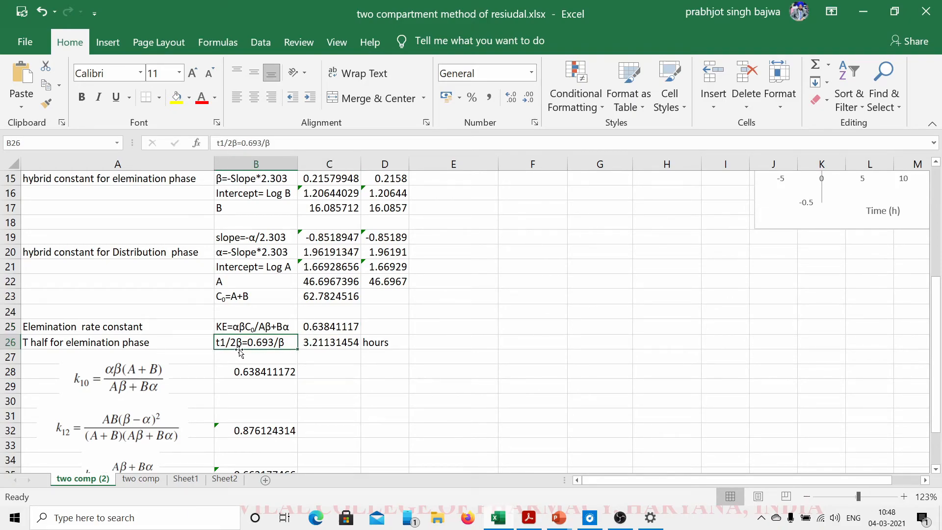
pyautogui.click(311, 343)
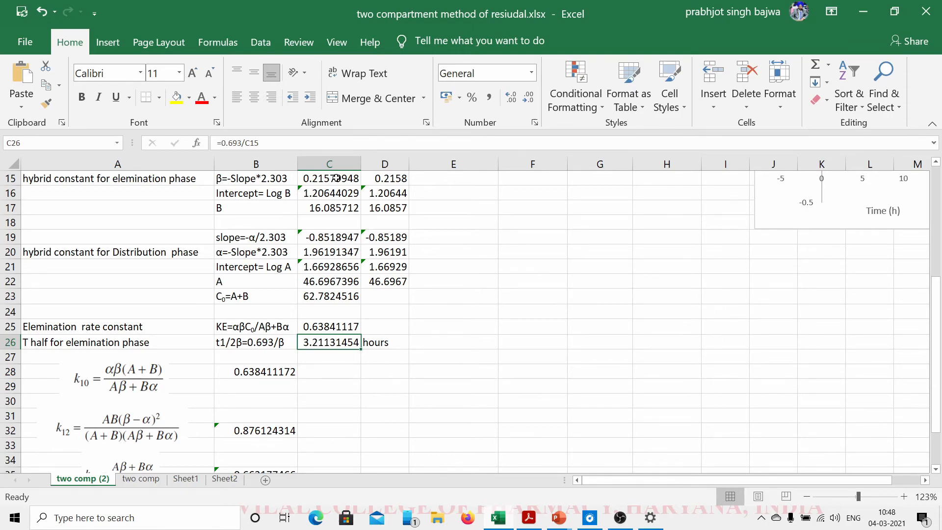
pyautogui.click(330, 355)
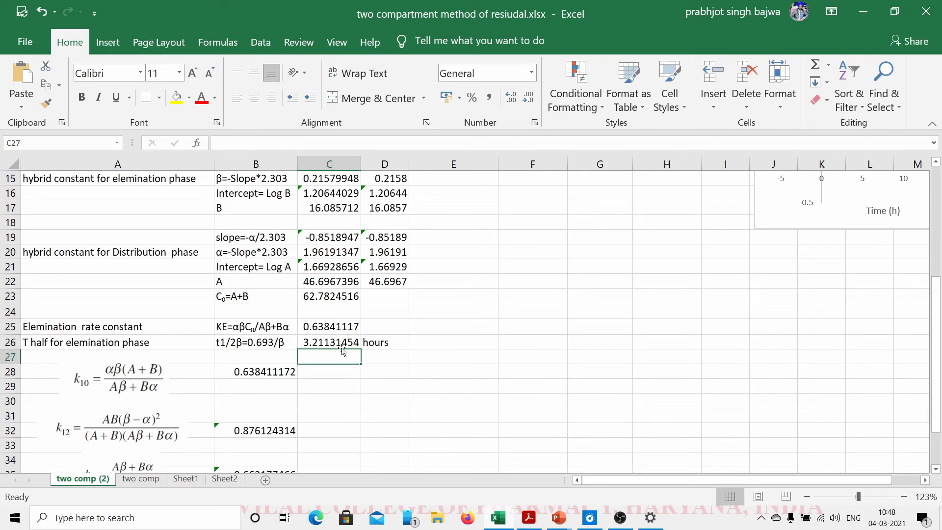
pyautogui.hotkey('alt', 'Tab')
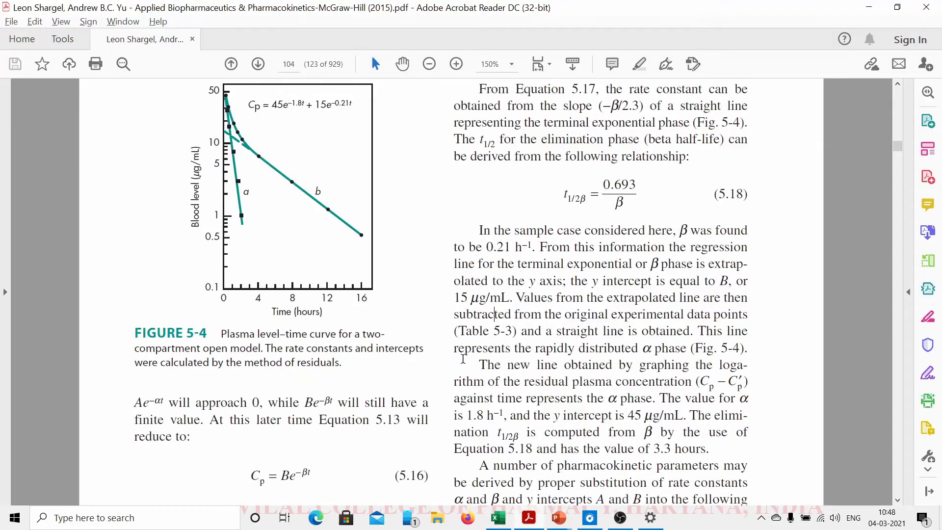
pyautogui.scroll(-1, 470, 359)
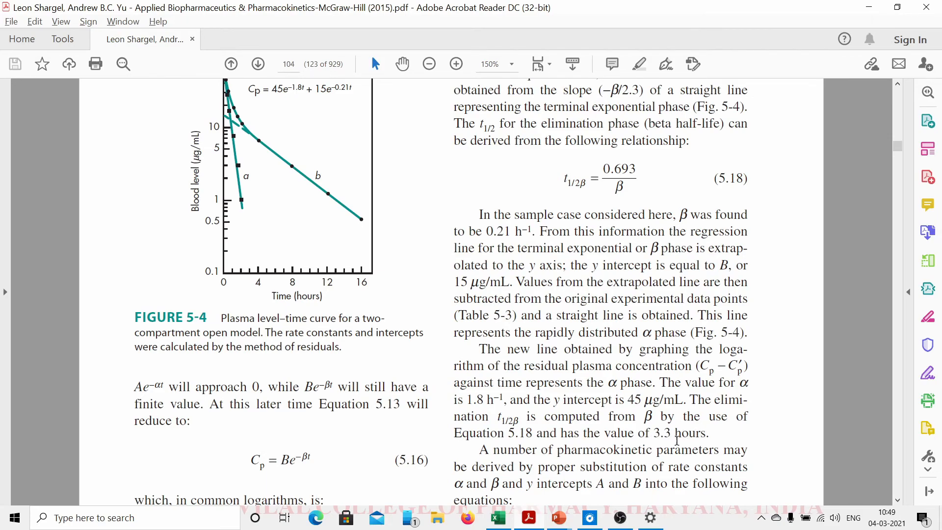
pyautogui.hotkey('alt', 'Tab')
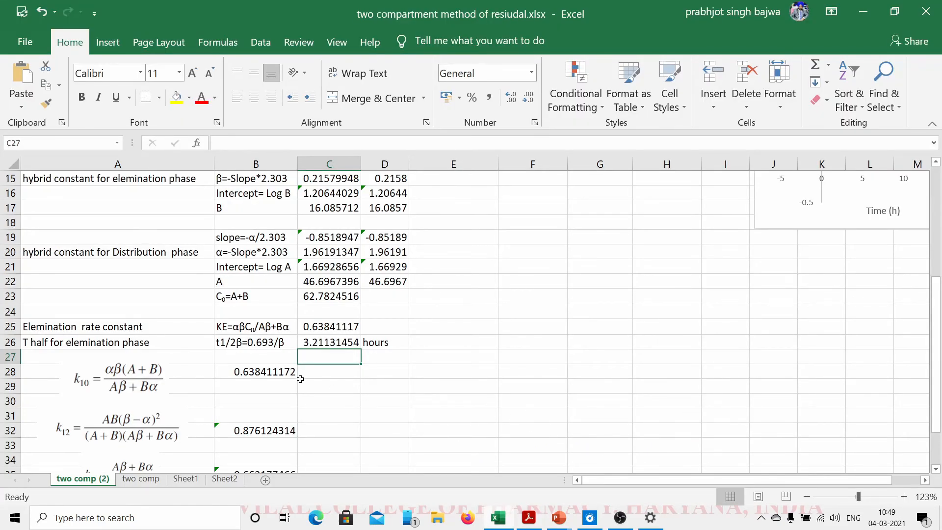
# - Inspect the formulas for the microconstants k10, k12 and k21 in B28, B32 and B35 against the equations beside them
pyautogui.scroll(-2, 301, 379)
pyautogui.scroll(1, 300, 379)
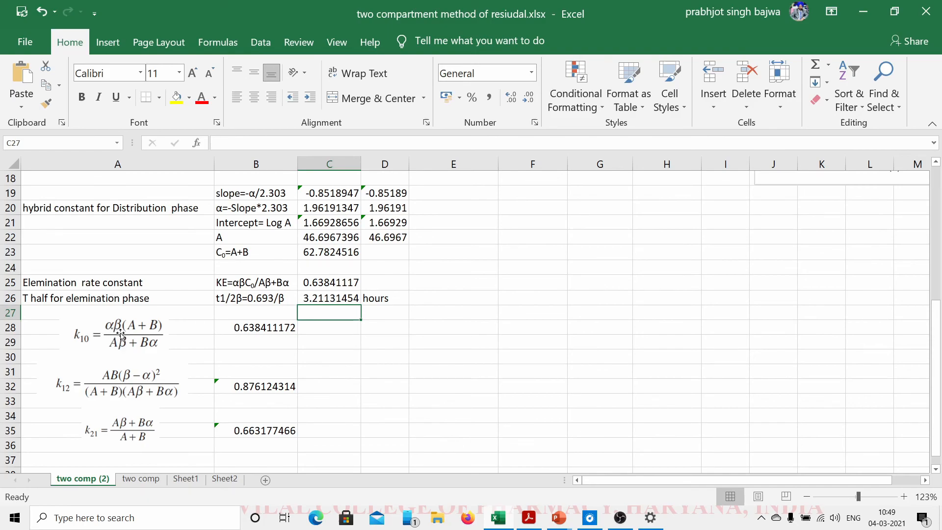
pyautogui.click(259, 331)
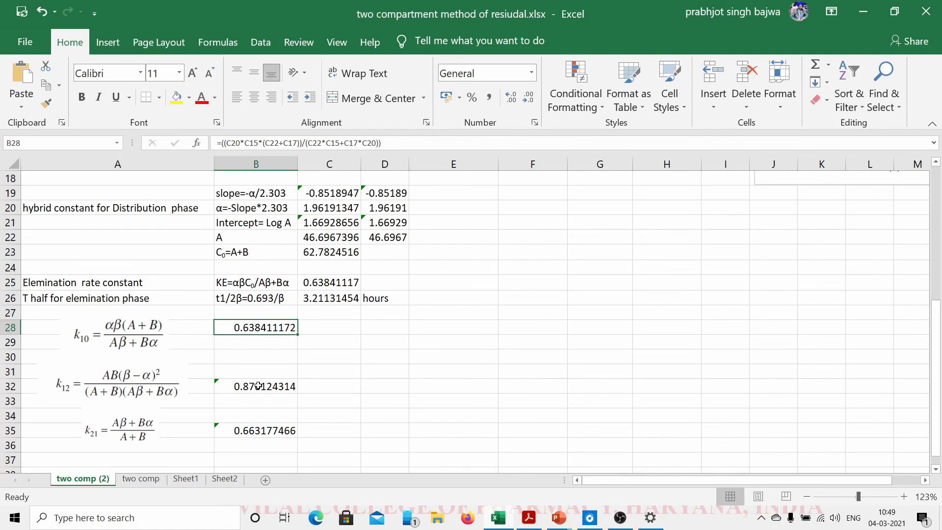
pyautogui.click(245, 394)
pyautogui.click(248, 387)
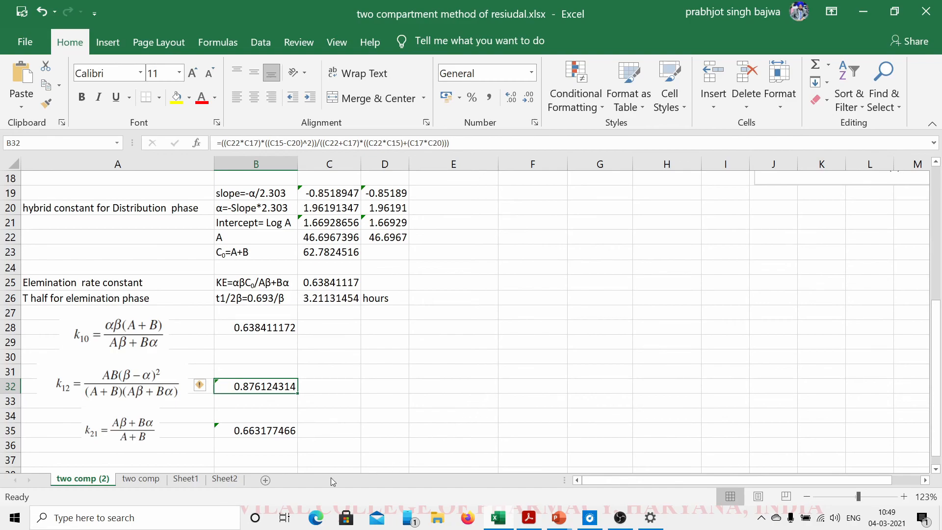
pyautogui.click(258, 431)
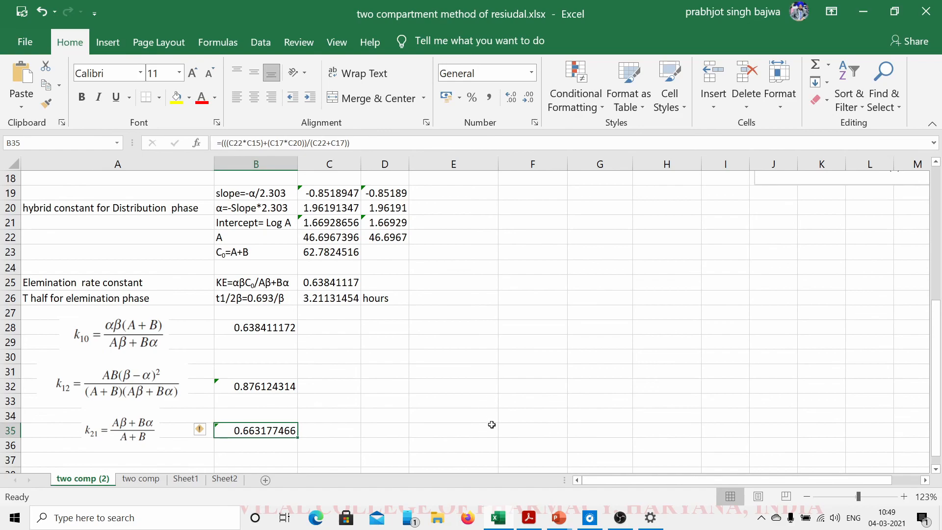
pyautogui.scroll(-2, 472, 428)
pyautogui.scroll(2, 472, 428)
# - Switch to the textbook in Acrobat Reader and review Equations 5.19 to 5.21 for k10, k12 and k21, along with Table 5-3
pyautogui.hotkey('alt', 'Tab')
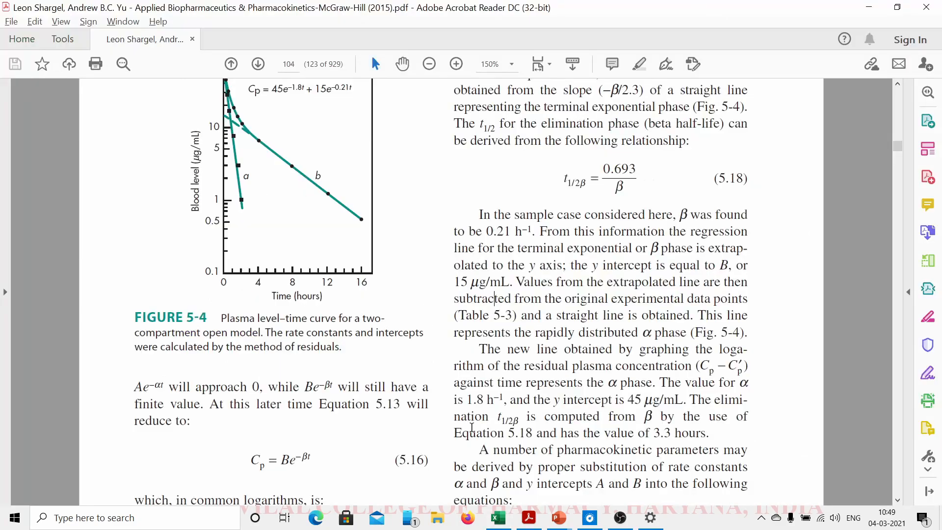
pyautogui.scroll(-3, 493, 413)
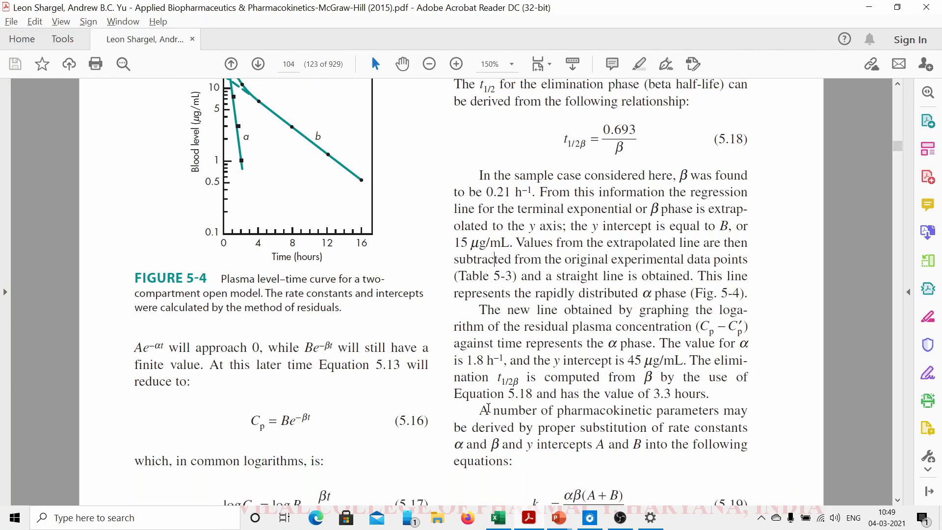
pyautogui.scroll(-6, 489, 409)
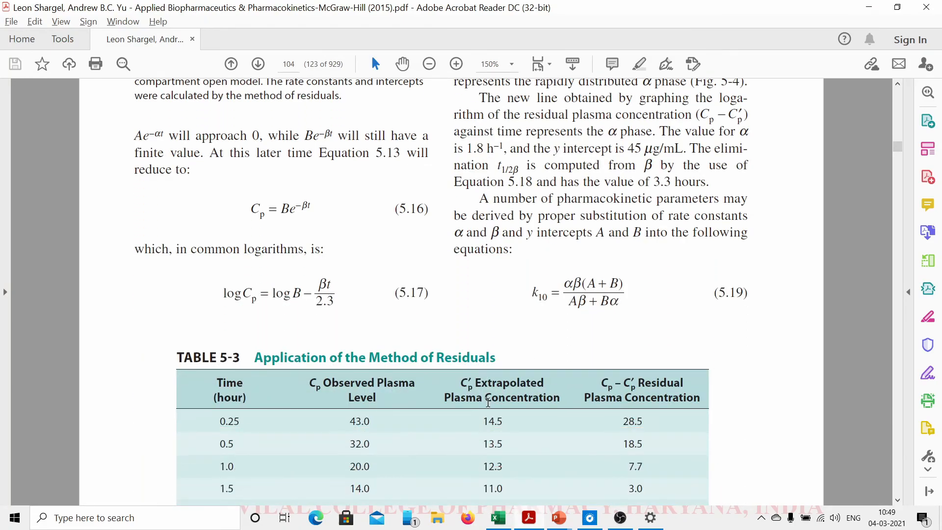
pyautogui.scroll(-1, 489, 405)
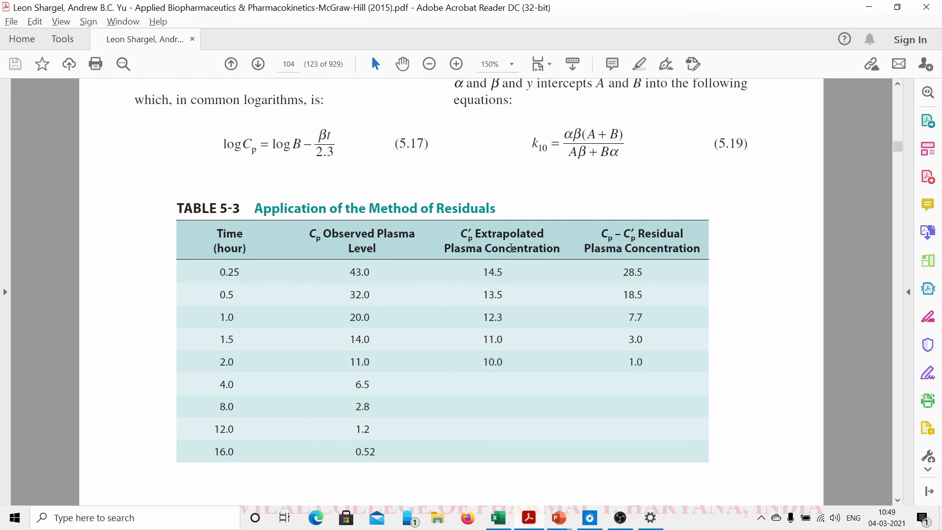
pyautogui.scroll(-2, 433, 259)
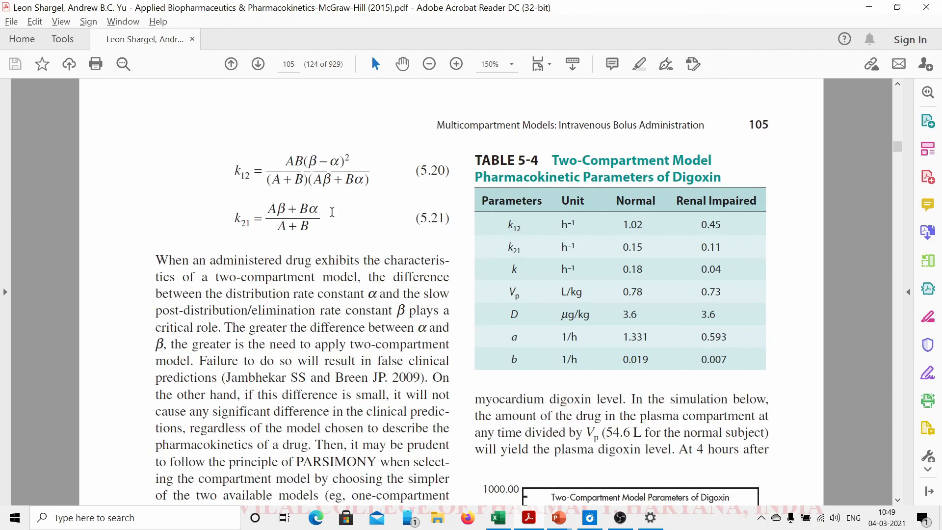
pyautogui.scroll(-1, 273, 194)
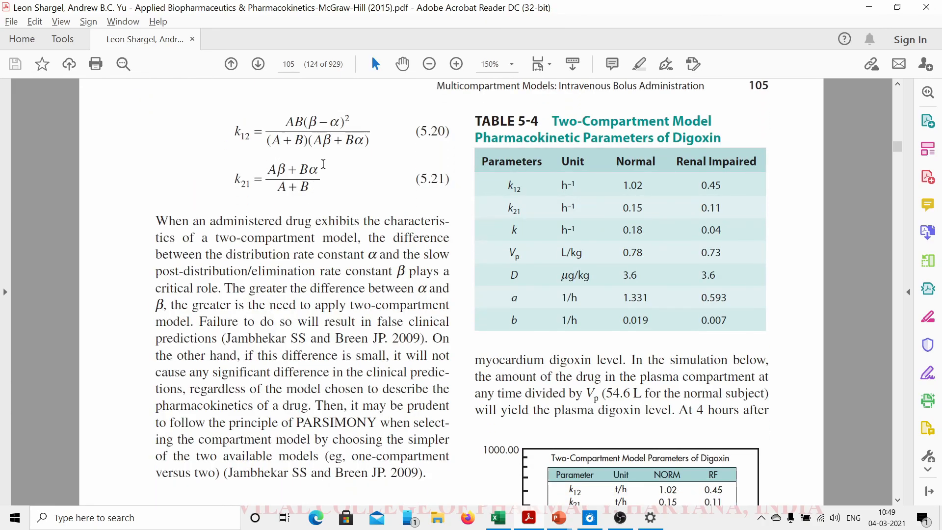
pyautogui.scroll(1, 454, 161)
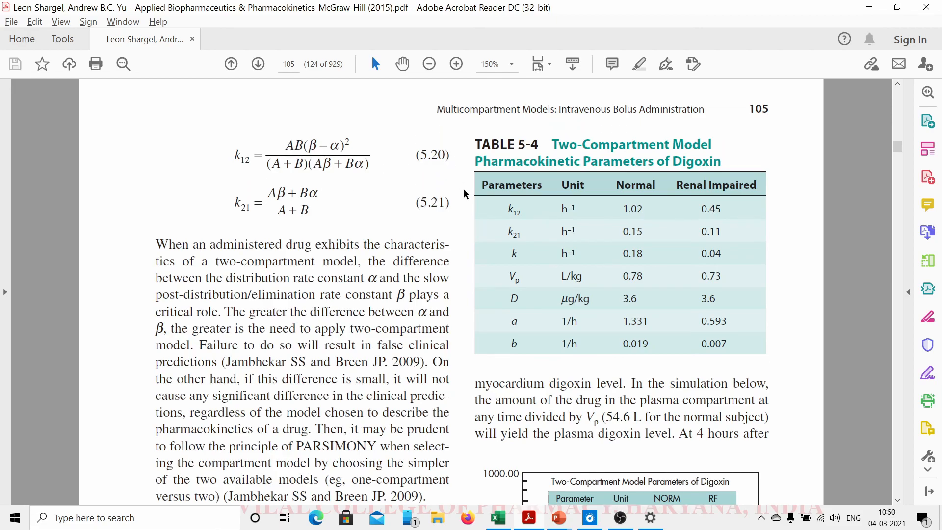
pyautogui.scroll(3, 454, 161)
# - Return to the Excel workbook and review the concentration table and the full Log C versus time chart
pyautogui.hotkey('alt', 'Tab')
pyautogui.scroll(6, 384, 299)
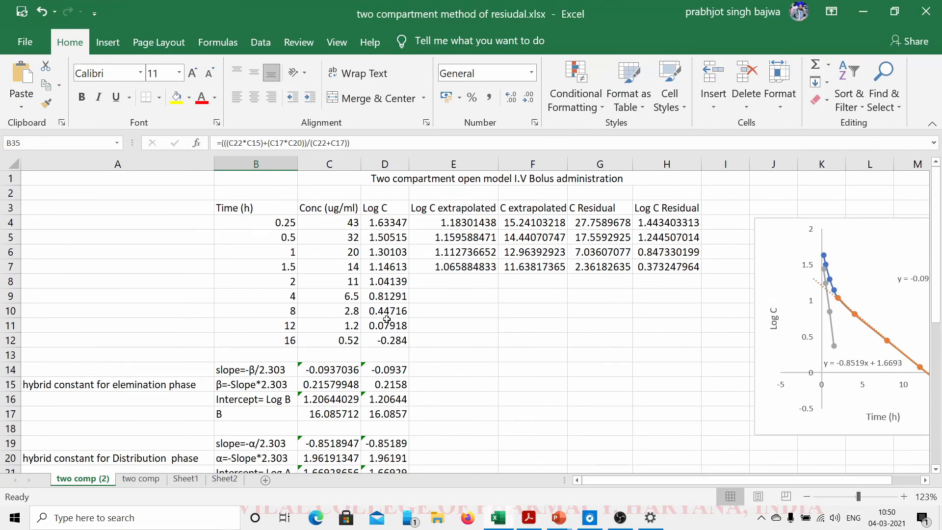
pyautogui.moveTo(656, 479); pyautogui.dragTo(688, 481)
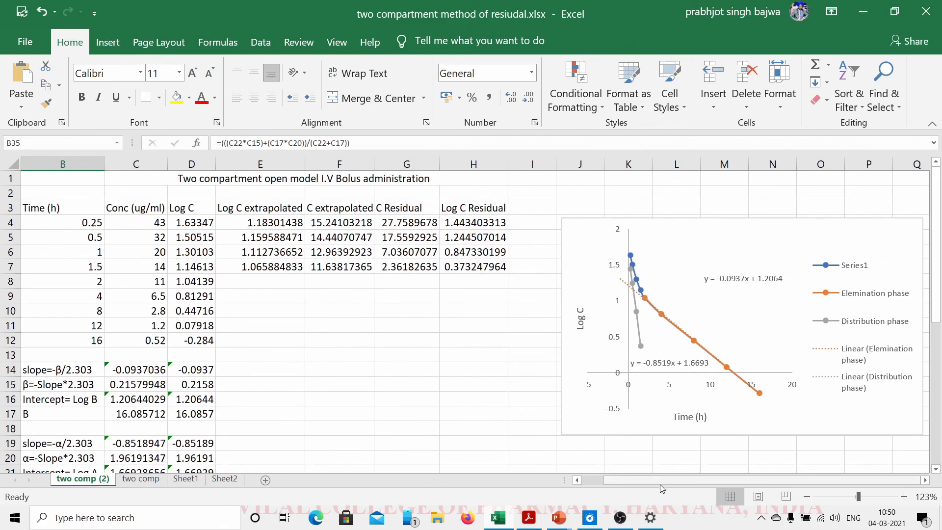